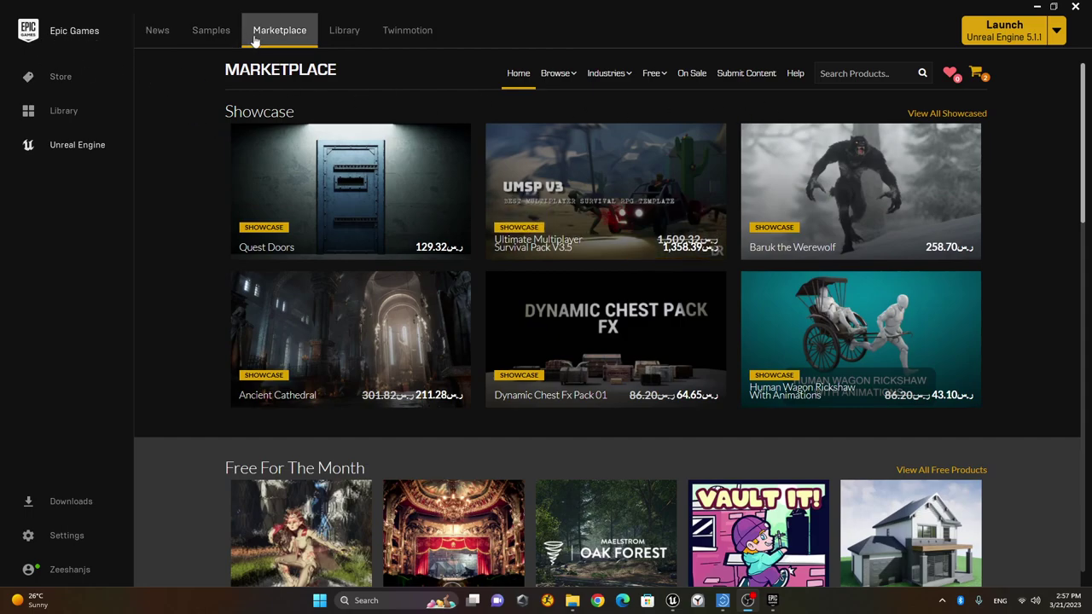
Search the Marketplace for "mesh to meta human".
{"action": "left_click", "coordinate": [860, 74]}
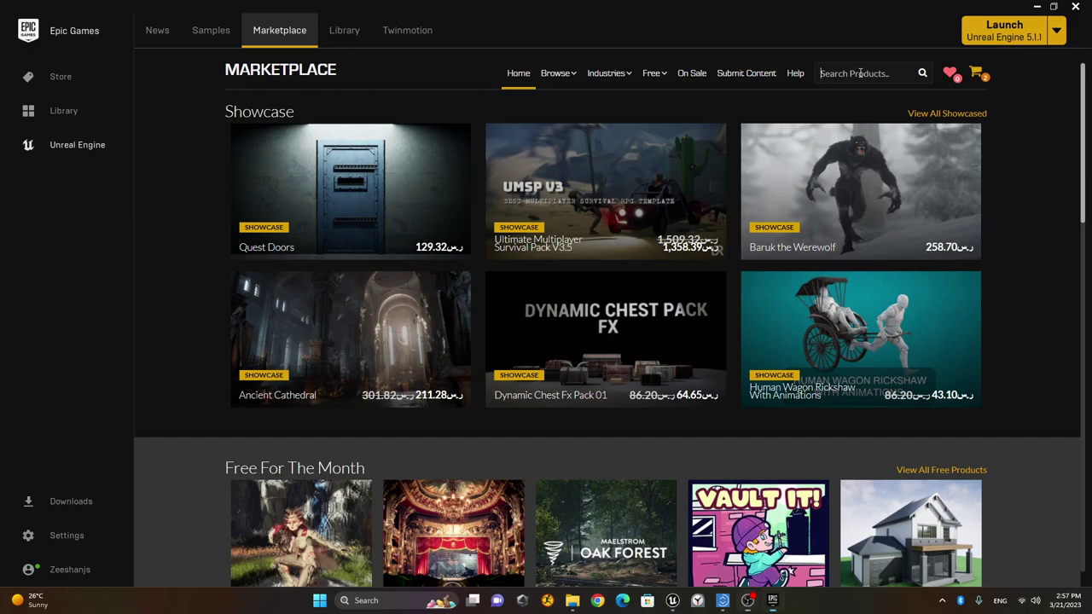
{"action": "type", "text": "mesh t"}
{"action": "scroll", "coordinate": [860, 73], "scroll_direction": "down", "scroll_amount": 5}
{"action": "type", "text": "m"}
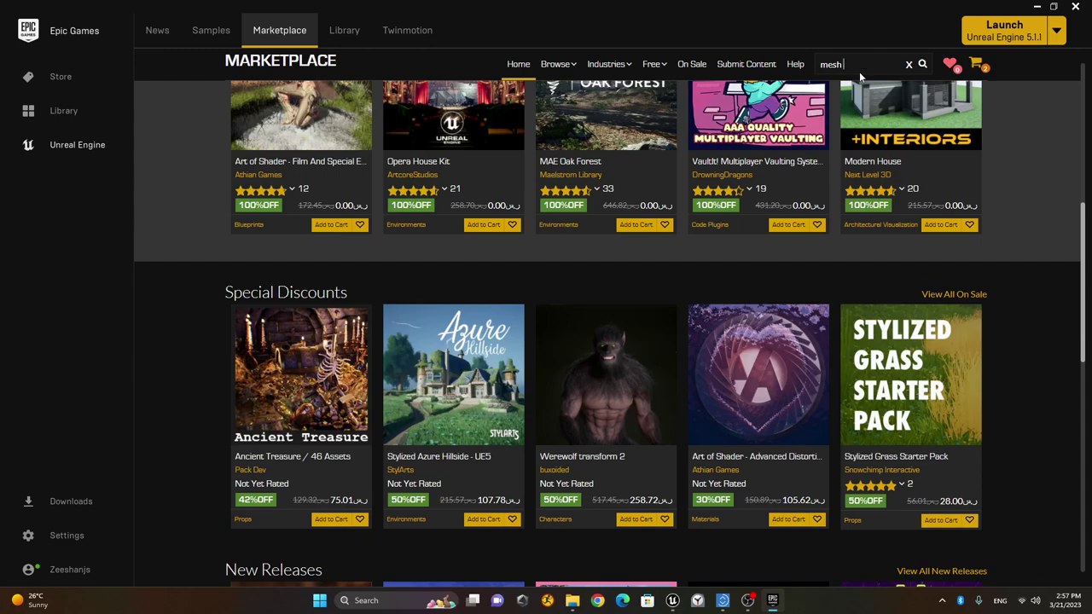
{"action": "scroll", "coordinate": [859, 72], "scroll_direction": "down", "scroll_amount": 8}
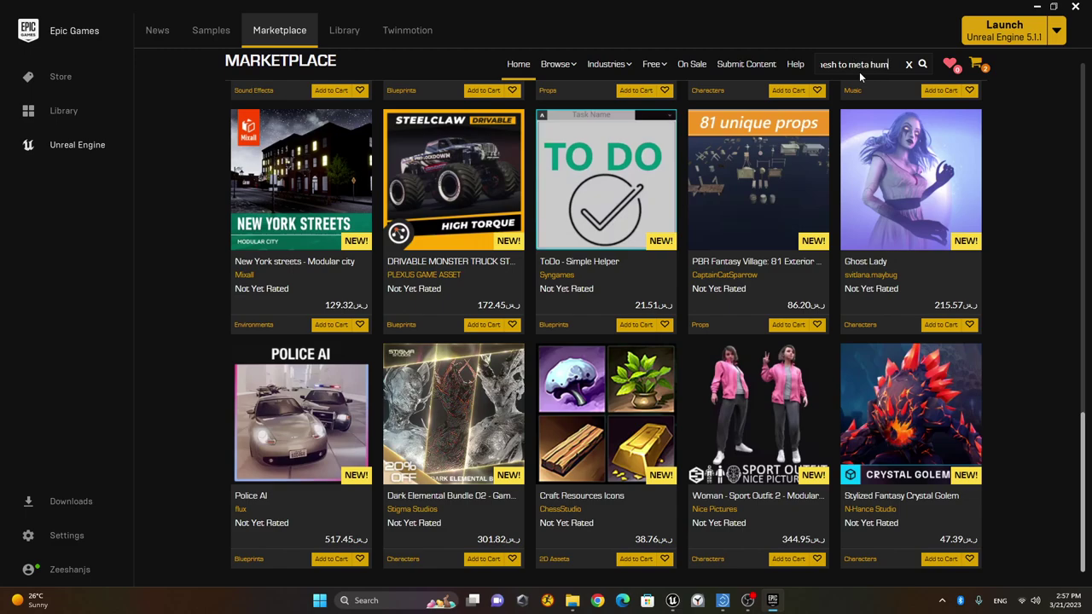
{"action": "type", "text": "an"}
{"action": "key", "text": "Return"}
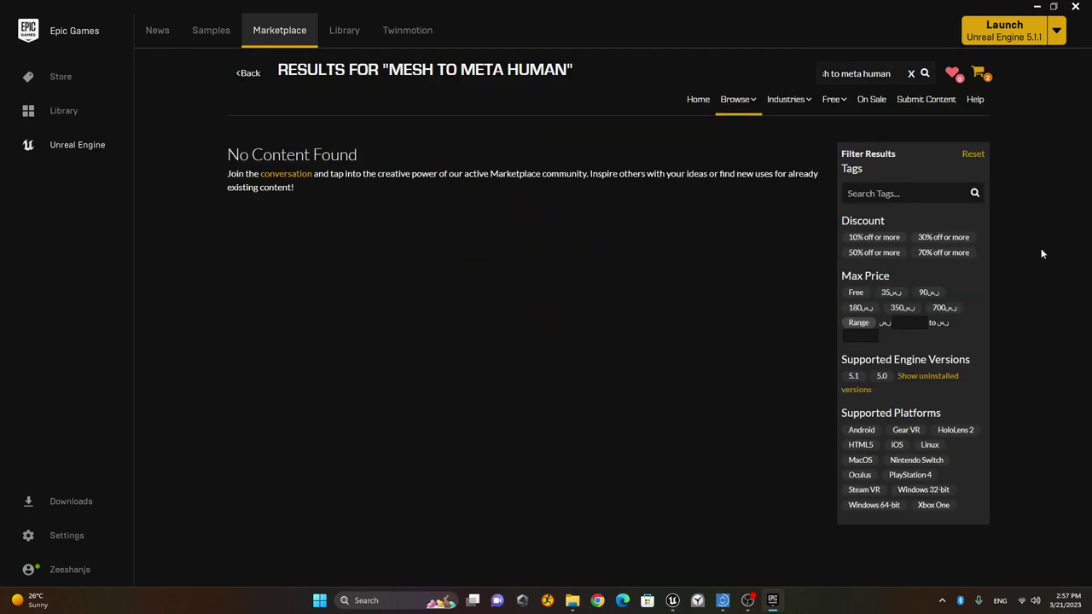
Correct the Marketplace search to "mesh to metahuman" and open the MetaHuman Plugin's detail page.
{"action": "left_click", "coordinate": [865, 73]}
{"action": "key", "text": "BackSpace"}
{"action": "key", "text": "Return"}
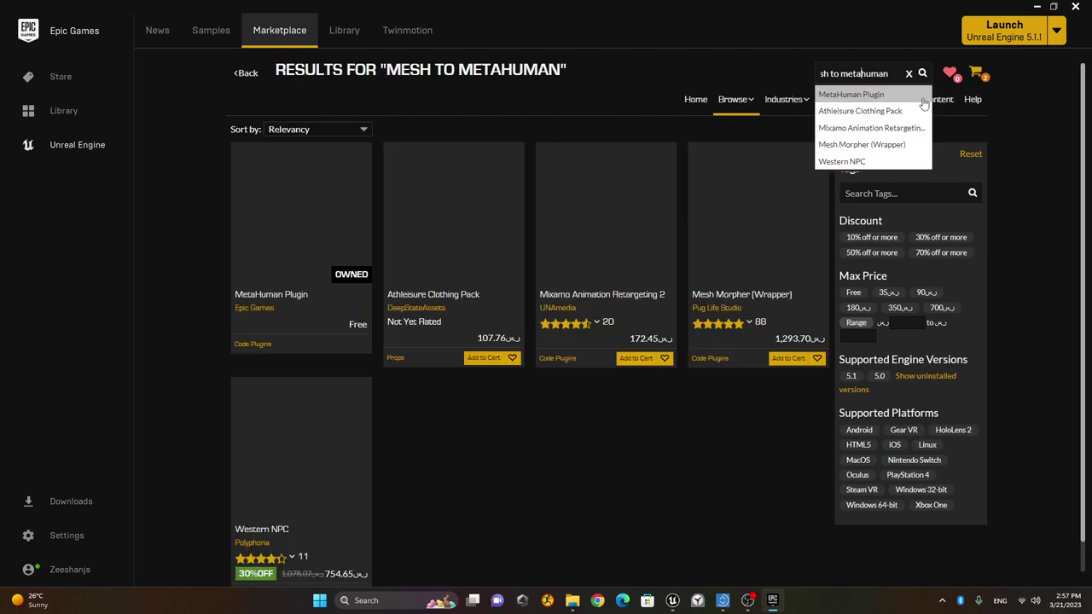
{"action": "left_click", "coordinate": [582, 445]}
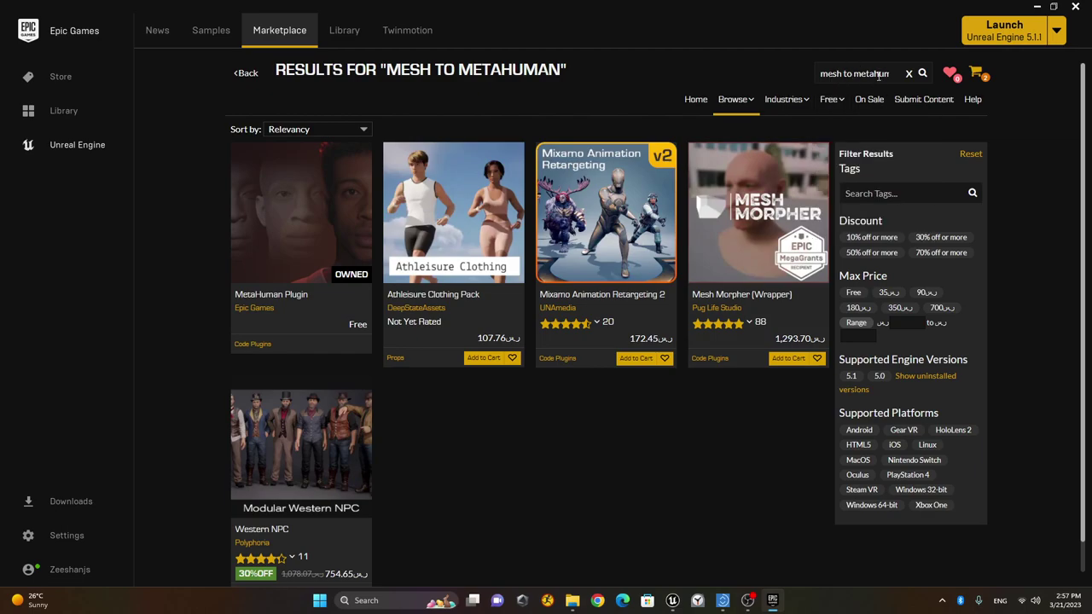
{"action": "double_click", "coordinate": [855, 73]}
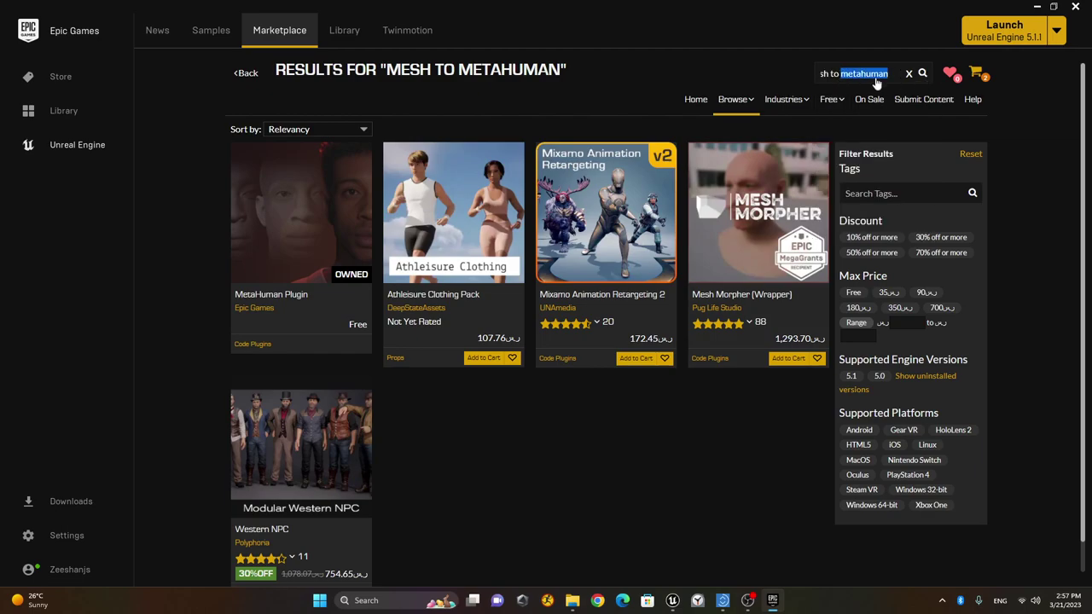
{"action": "left_click", "coordinate": [859, 73]}
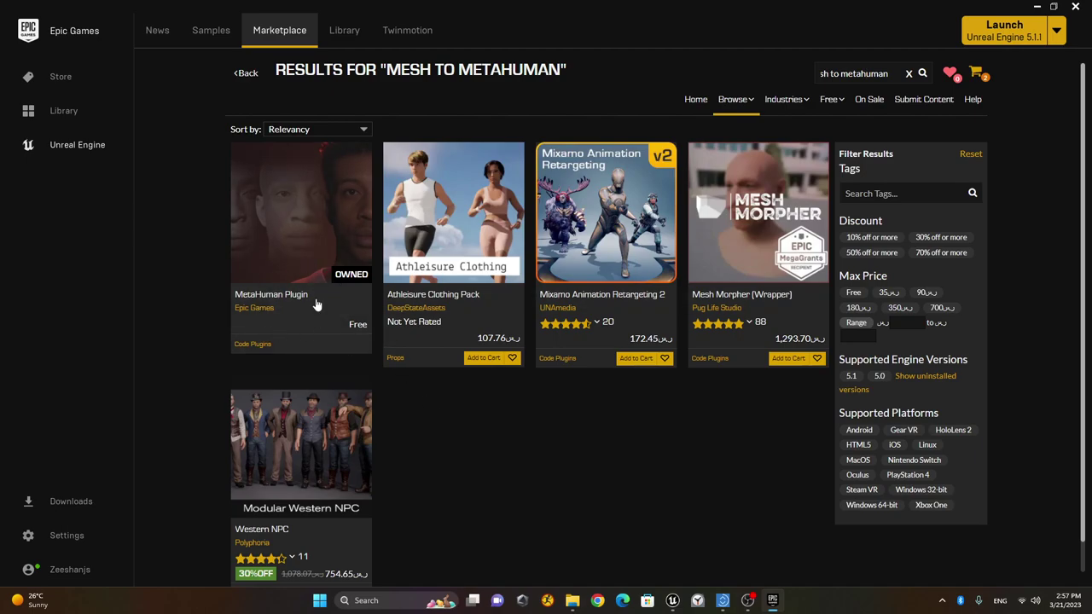
{"action": "mouse_move", "coordinate": [320, 254]}
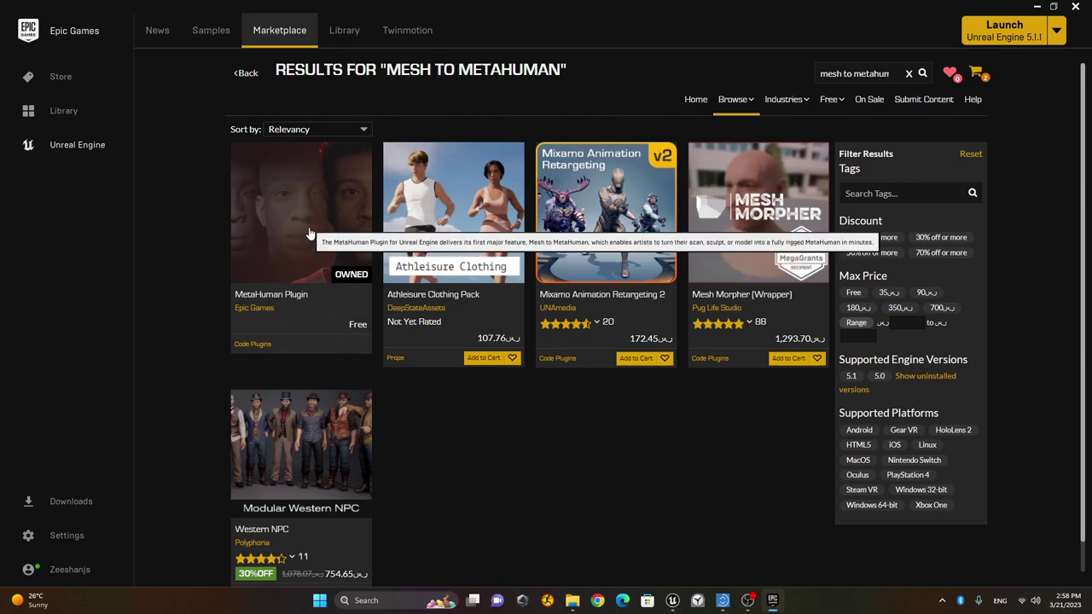
{"action": "left_click", "coordinate": [319, 264]}
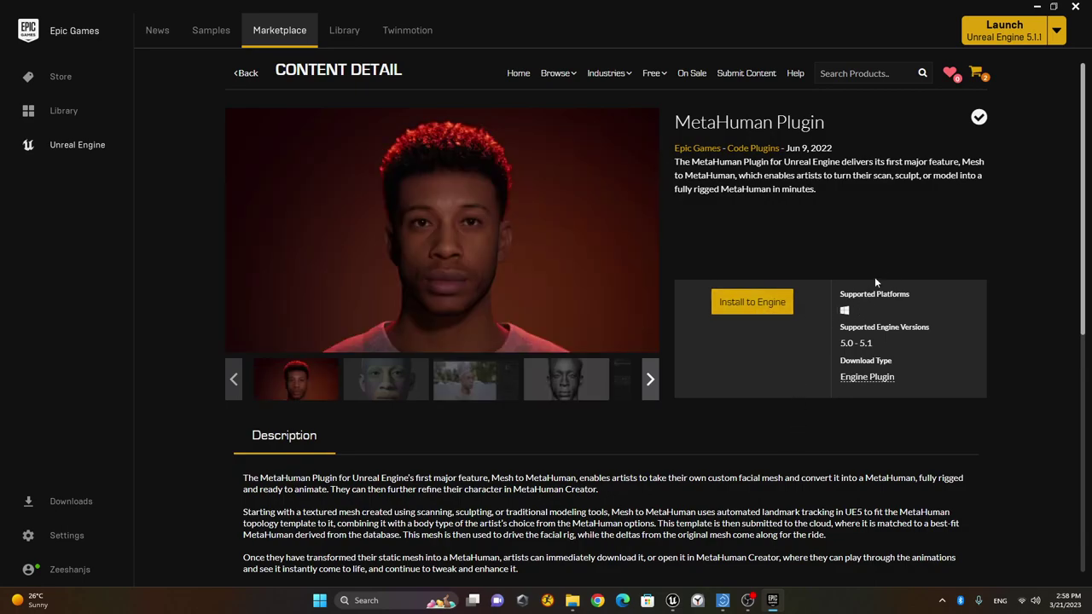
Close the launcher, switch to the Unreal Editor project, and search its plugin list for "meta".
{"action": "left_click", "coordinate": [1076, 8]}
{"action": "left_click", "coordinate": [685, 601]}
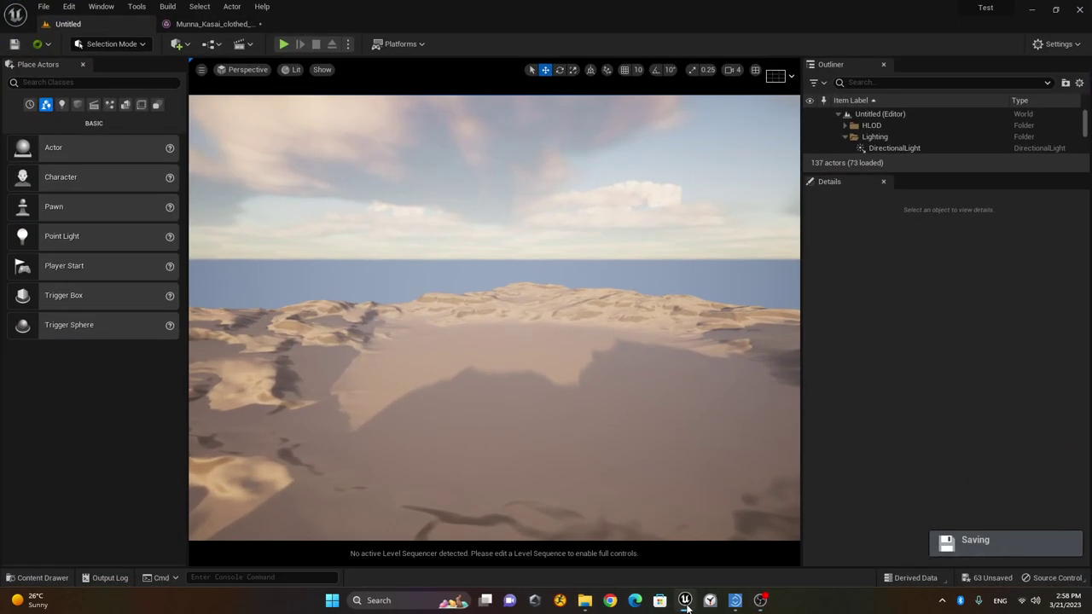
{"action": "left_click", "coordinate": [1058, 43]}
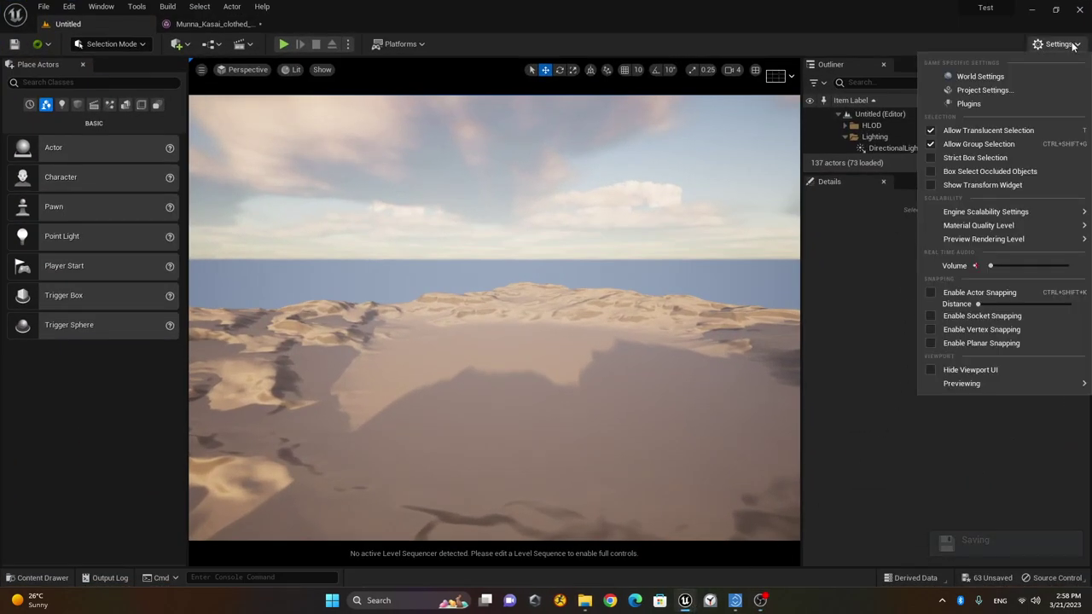
{"action": "left_click", "coordinate": [1001, 103]}
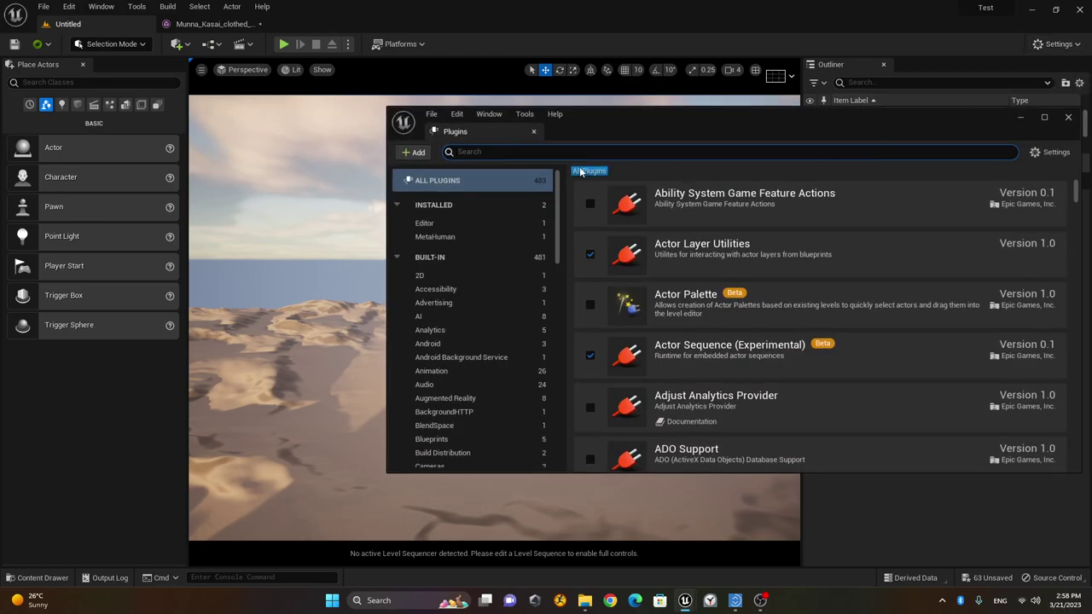
{"action": "type", "text": "meta"}
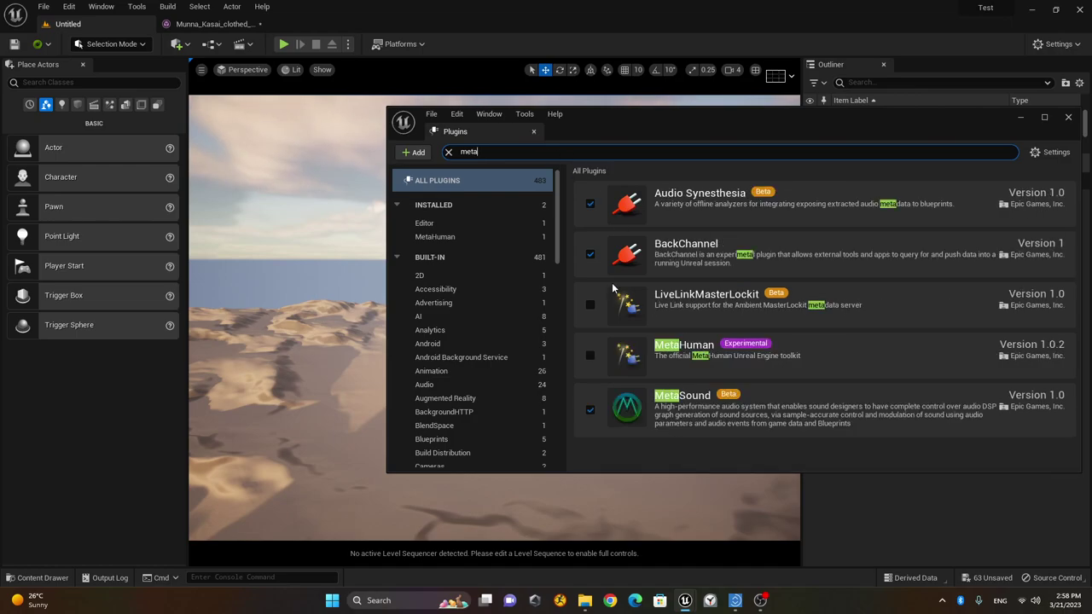
{"action": "left_click_drag", "start_coordinate": [812, 117], "coordinate": [633, 125]}
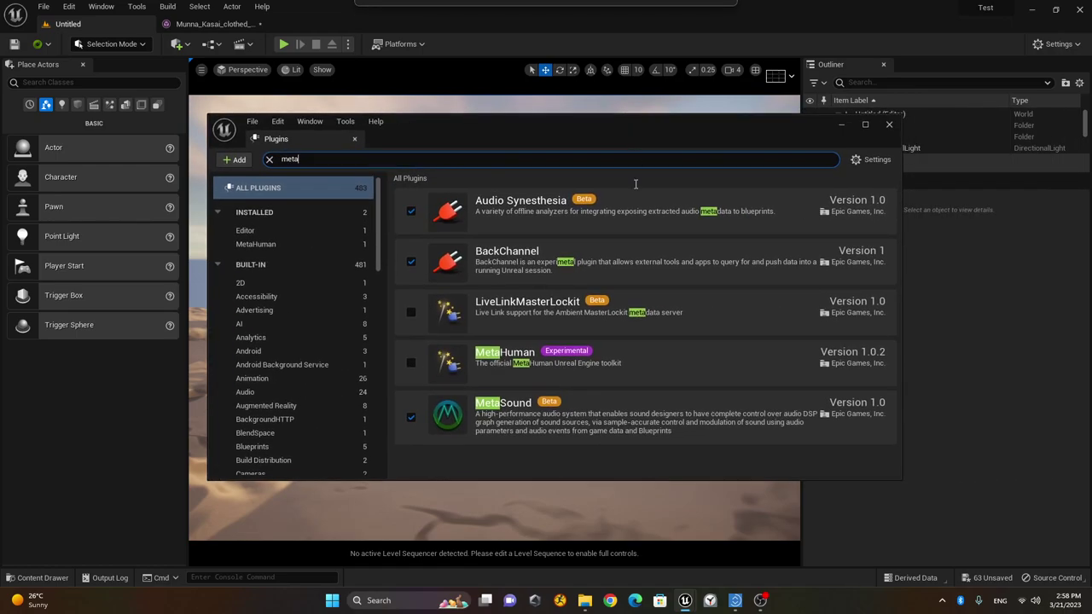
Enable the experimental MetaHuman plugin and restart the editor with all listed content saved, closing the plugin list after the restart.
{"action": "left_click", "coordinate": [411, 366]}
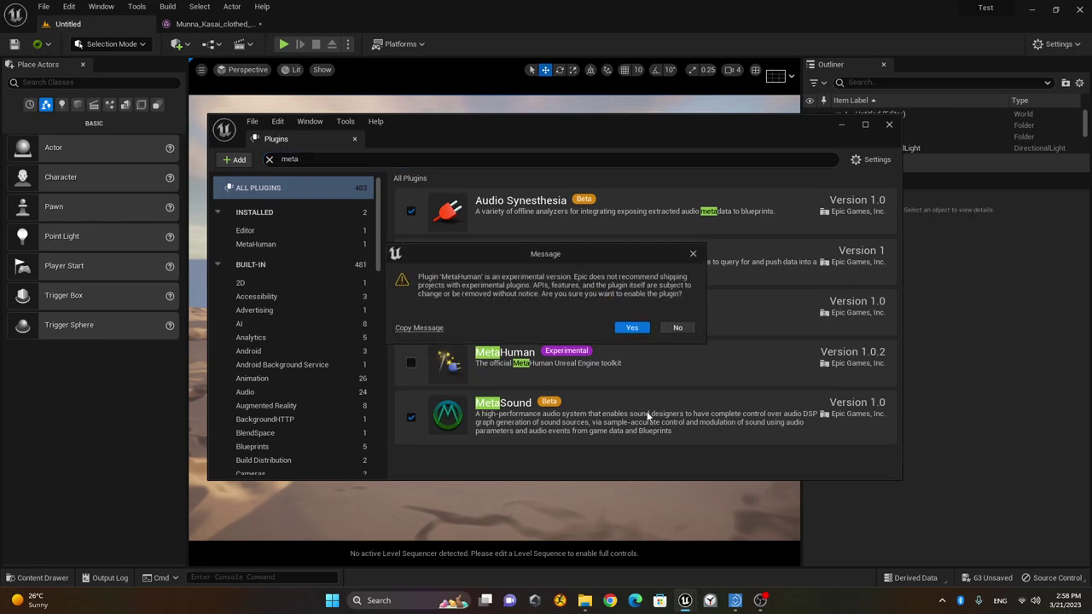
{"action": "left_click", "coordinate": [633, 330]}
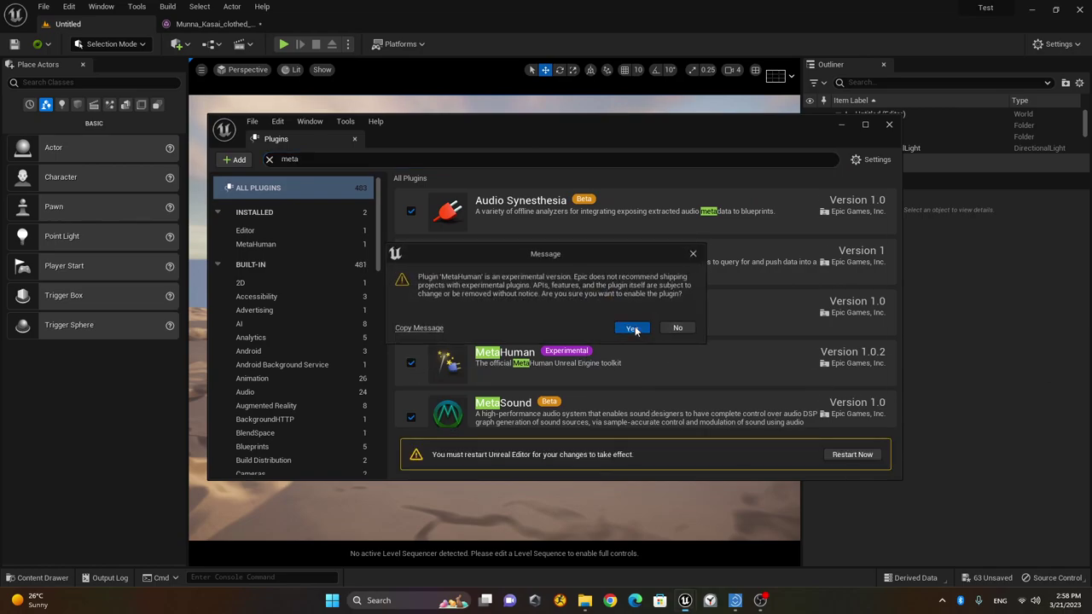
{"action": "left_click", "coordinate": [858, 458]}
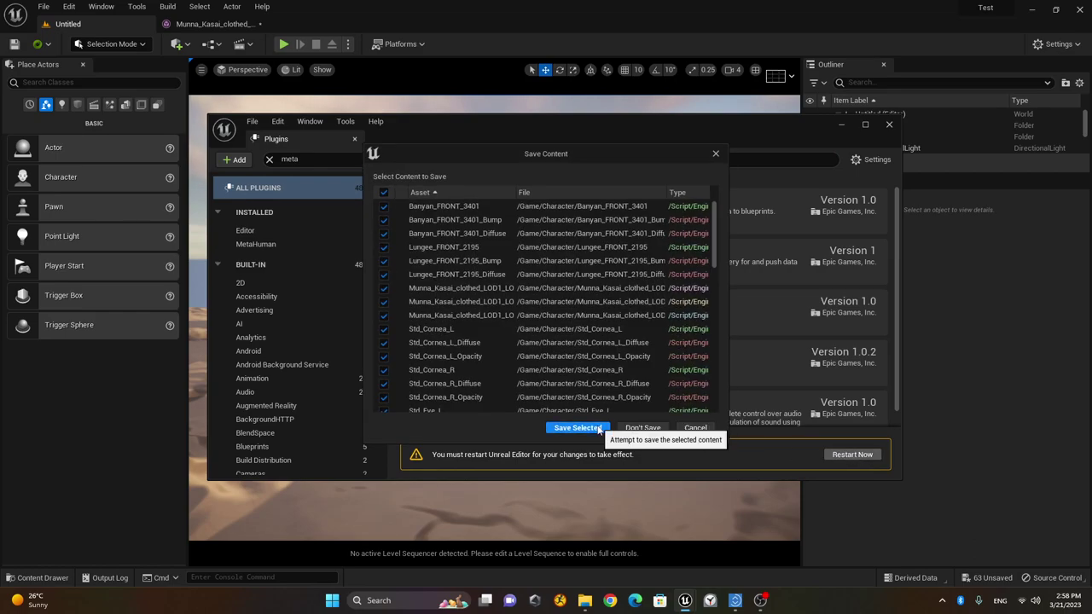
{"action": "left_click", "coordinate": [577, 427]}
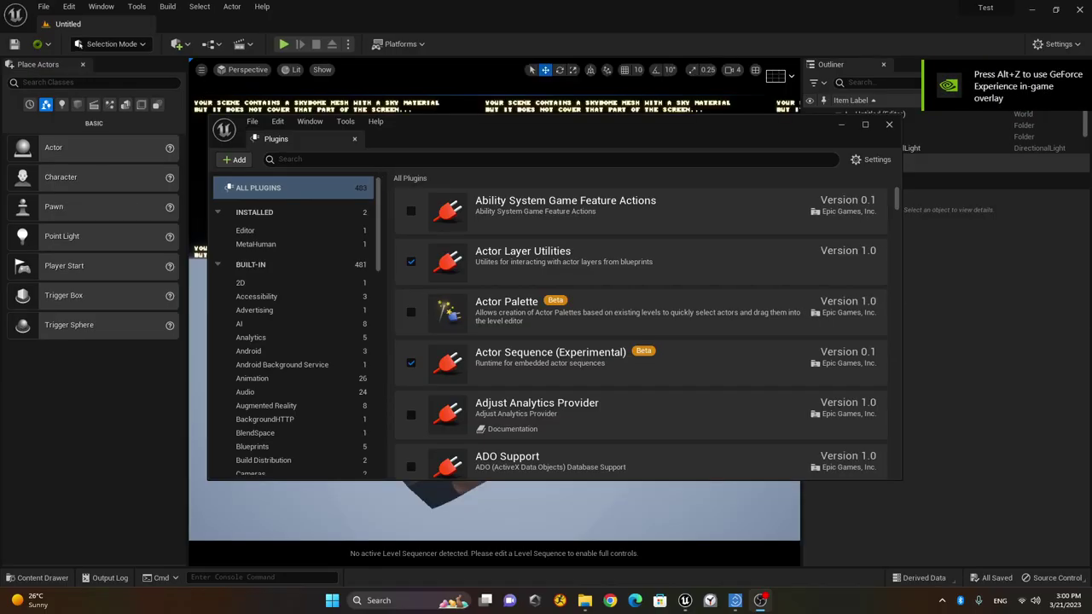
{"action": "left_click", "coordinate": [888, 124]}
{"action": "left_click", "coordinate": [1051, 548]}
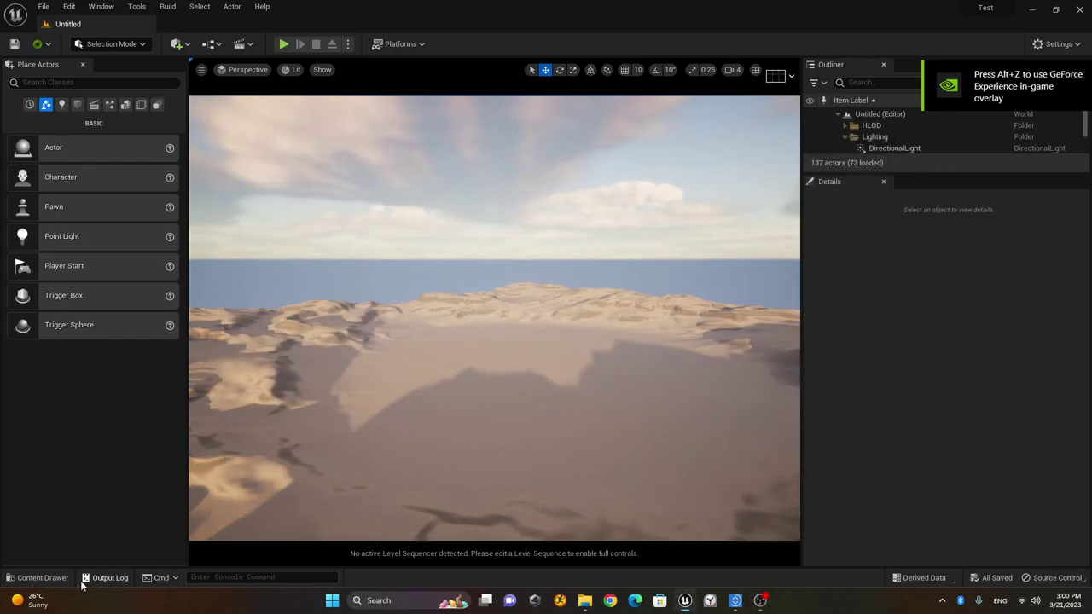
Open the Munna_Kasai_clothed_LOD1_LODGroup skeletal mesh from the Character folder, examine the character's face up close, and close the mesh.
{"action": "left_click", "coordinate": [53, 578]}
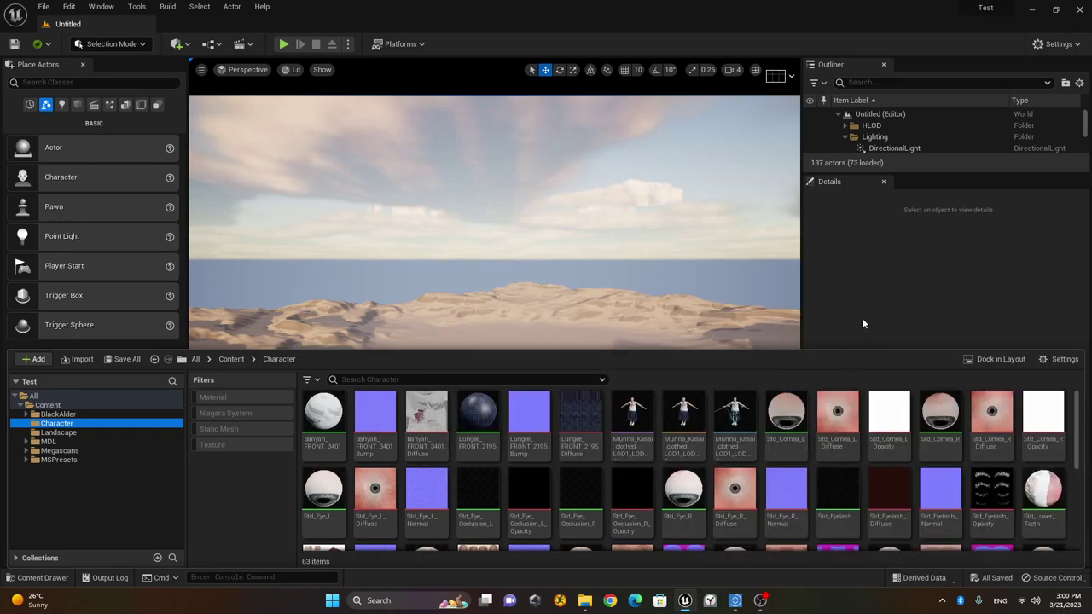
{"action": "left_click", "coordinate": [631, 414]}
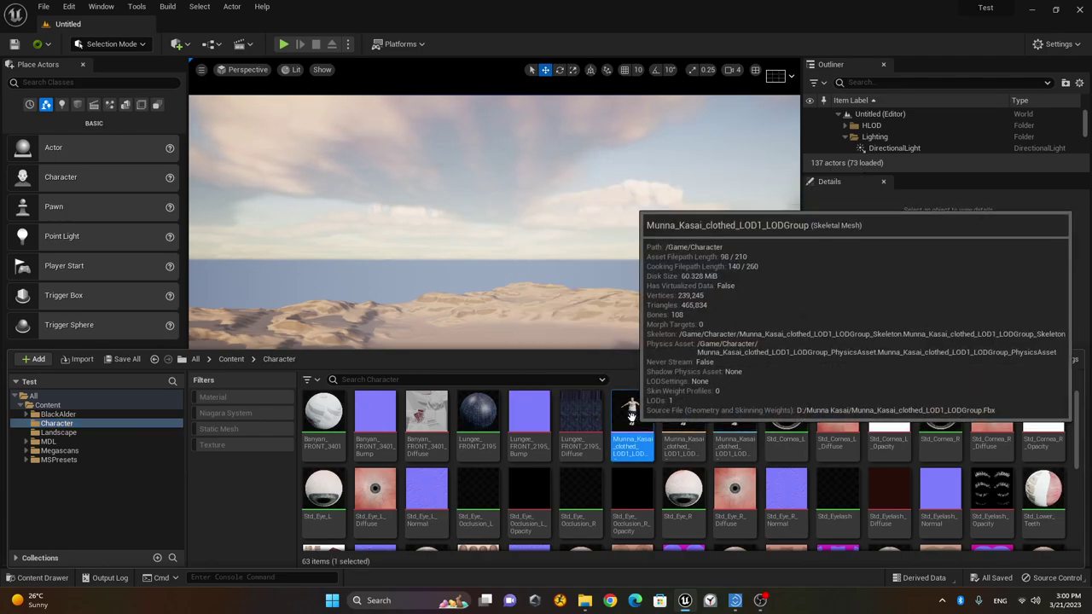
{"action": "double_click", "coordinate": [632, 415]}
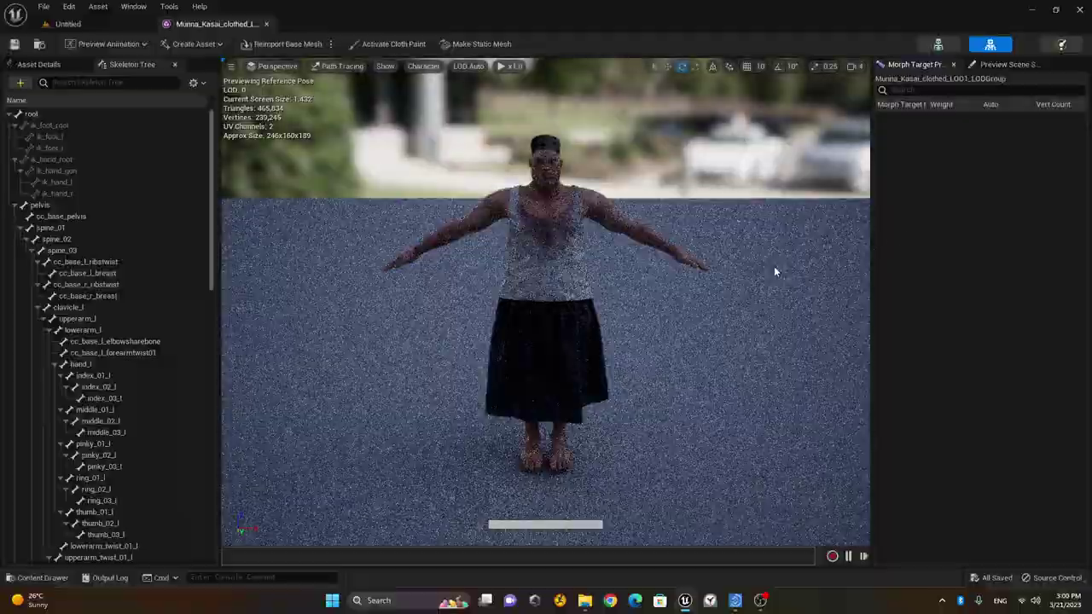
{"action": "scroll", "coordinate": [774, 271], "scroll_direction": "up", "scroll_amount": 5}
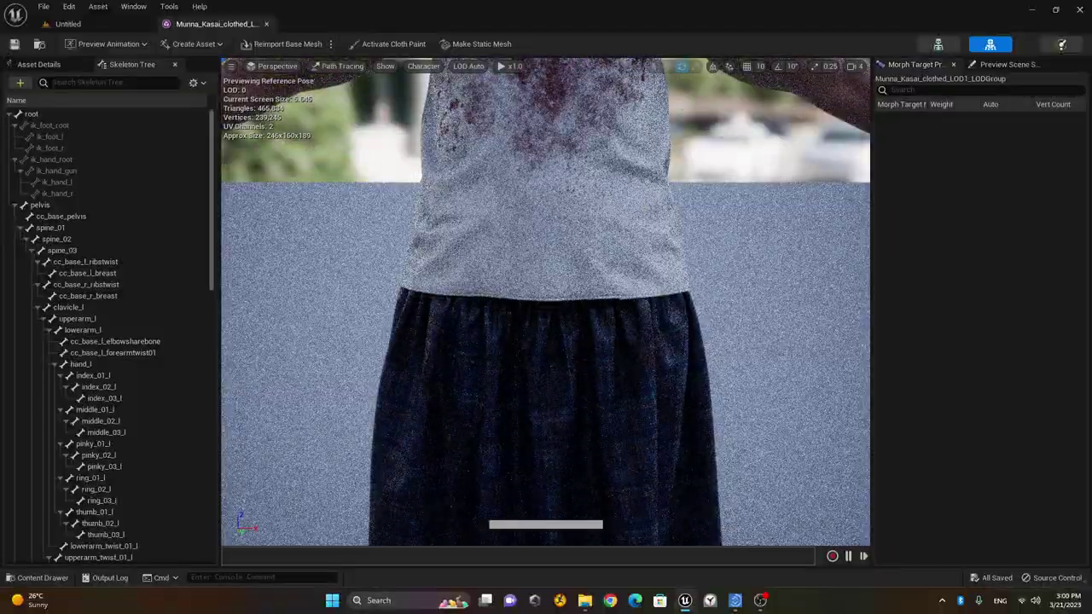
{"action": "middle_click_drag", "start_coordinate": [546, 303], "coordinate": [546, 289]}
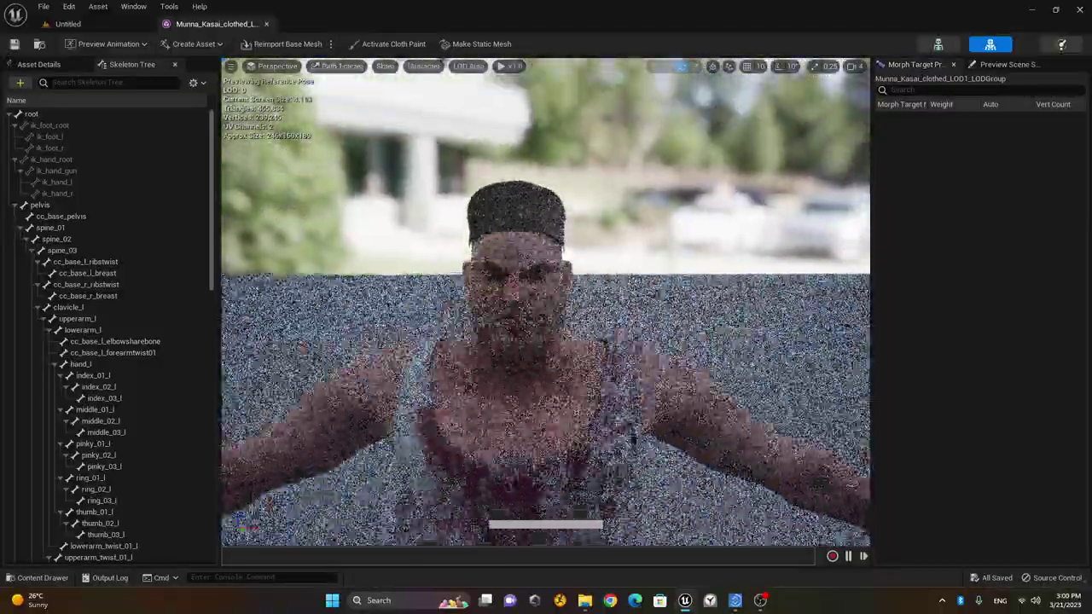
{"action": "scroll", "coordinate": [546, 303], "scroll_direction": "up", "scroll_amount": 3}
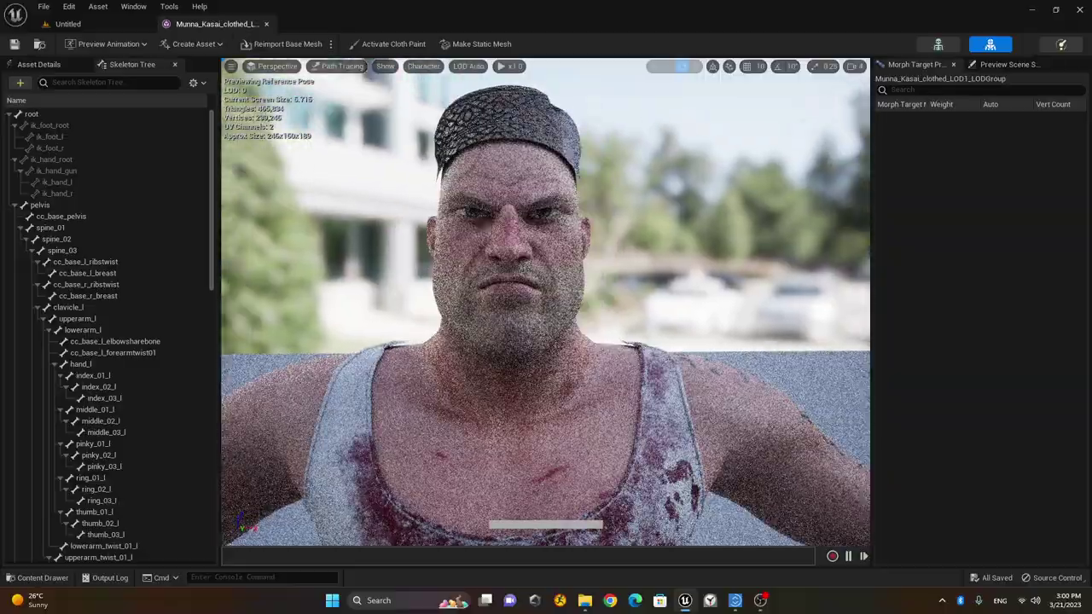
{"action": "scroll", "coordinate": [546, 303], "scroll_direction": "up", "scroll_amount": 4}
{"action": "scroll", "coordinate": [546, 303], "scroll_direction": "down", "scroll_amount": 2}
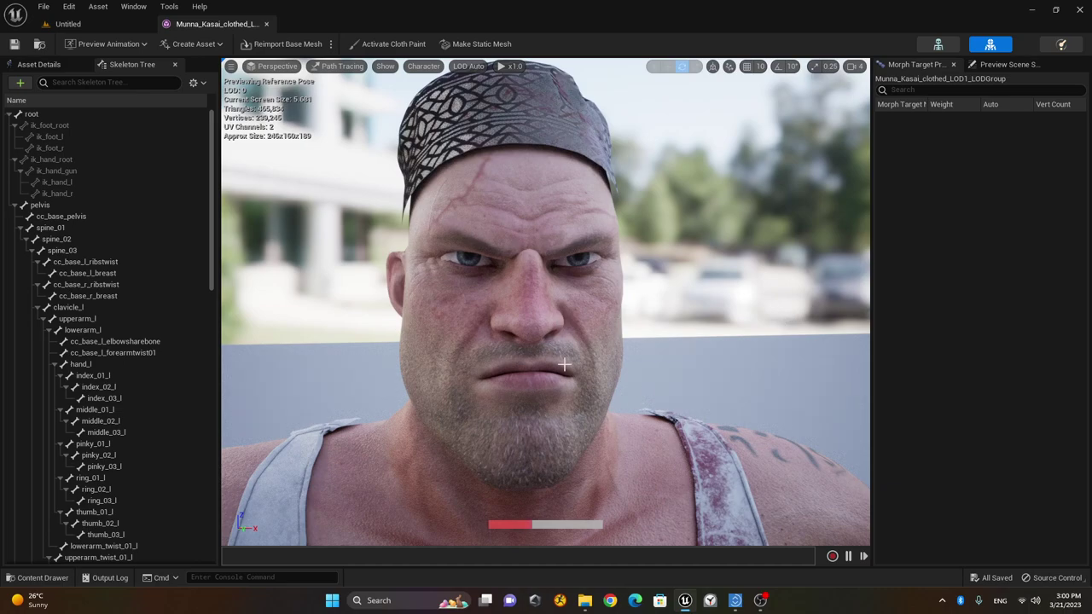
{"action": "left_click", "coordinate": [267, 24]}
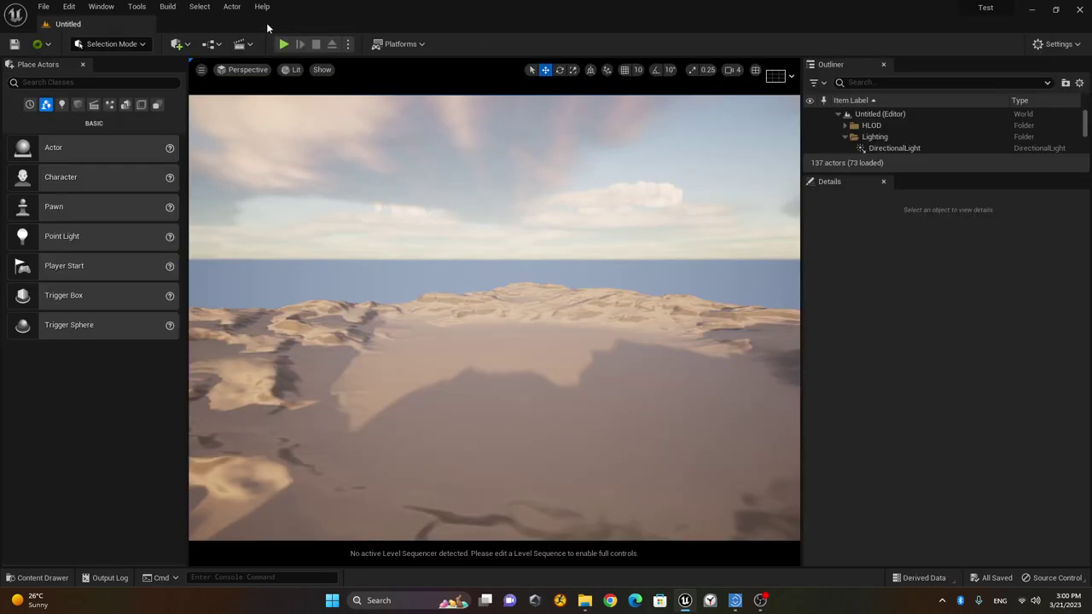
Create a MetaHuman Identity asset named Stylized_Character in the Character folder.
{"action": "left_click", "coordinate": [40, 579]}
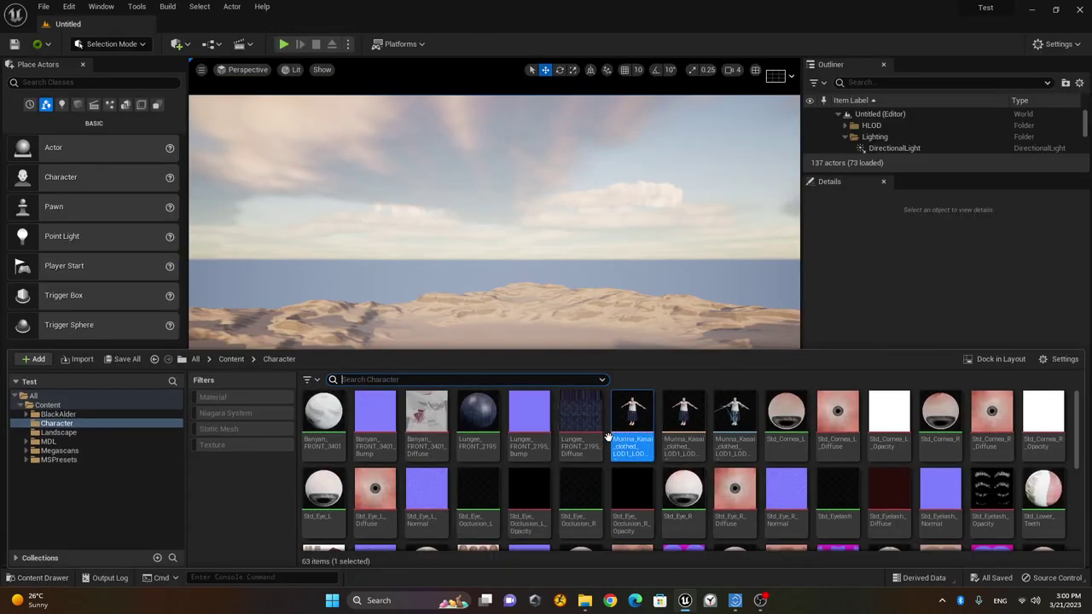
{"action": "mouse_move", "coordinate": [632, 350]}
{"action": "left_mouse_down"}
{"action": "mouse_move", "coordinate": [607, 222]}
{"action": "mouse_move", "coordinate": [619, 378]}
{"action": "mouse_move", "coordinate": [615, 343]}
{"action": "left_mouse_up"}
{"action": "scroll", "coordinate": [685, 462], "scroll_direction": "down", "scroll_amount": 5}
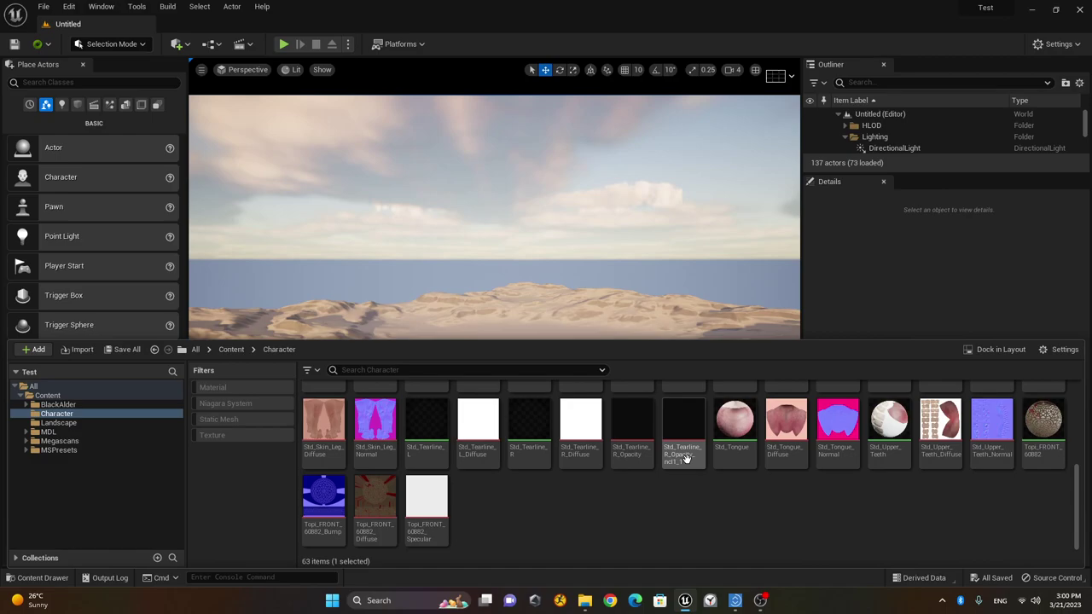
{"action": "right_click", "coordinate": [470, 494]}
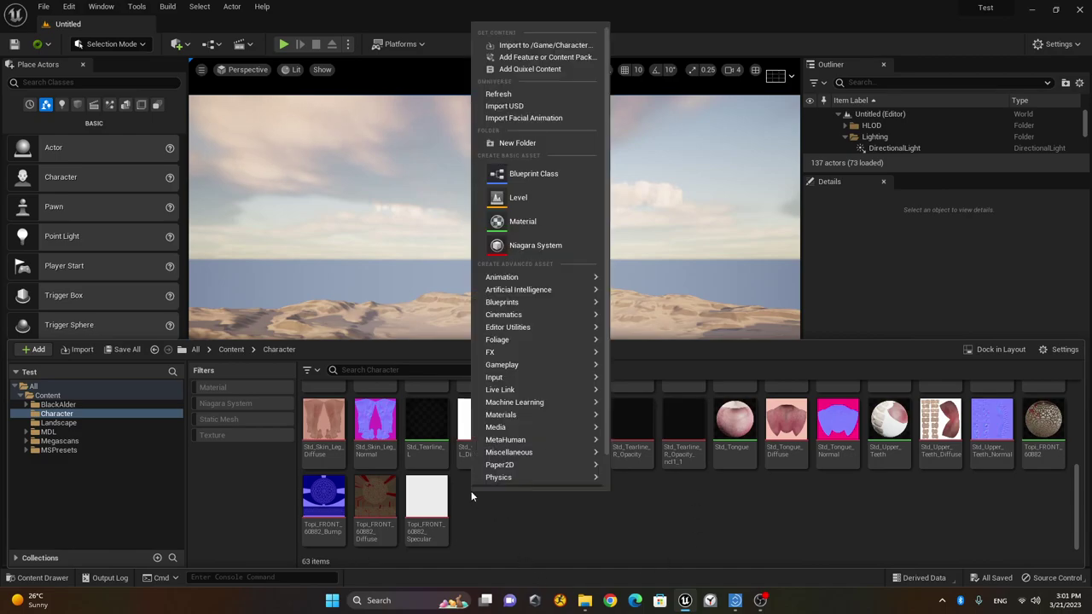
{"action": "mouse_move", "coordinate": [489, 447]}
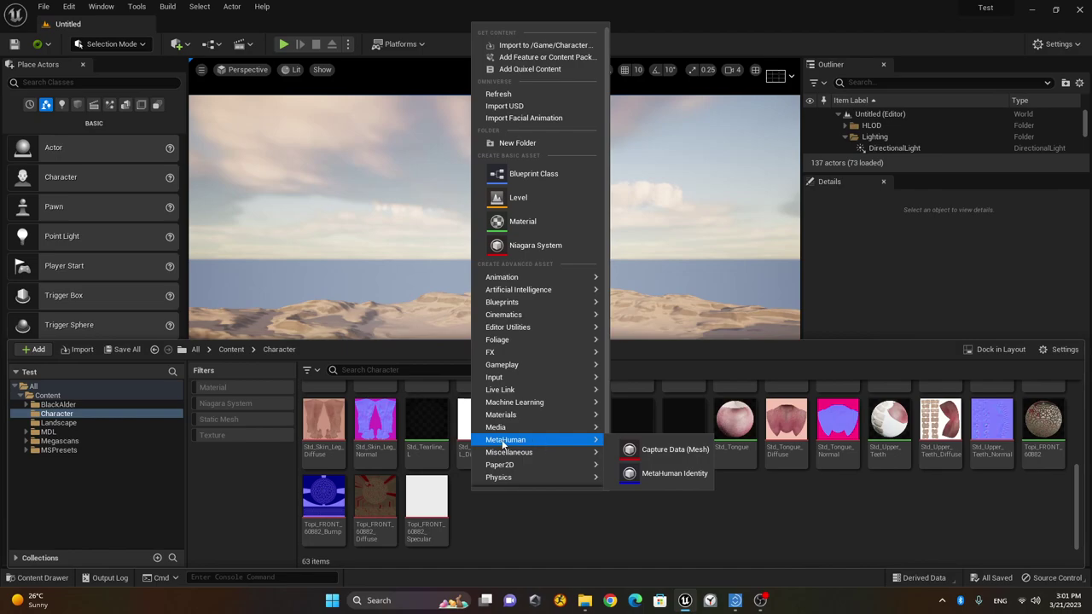
{"action": "left_click", "coordinate": [668, 480]}
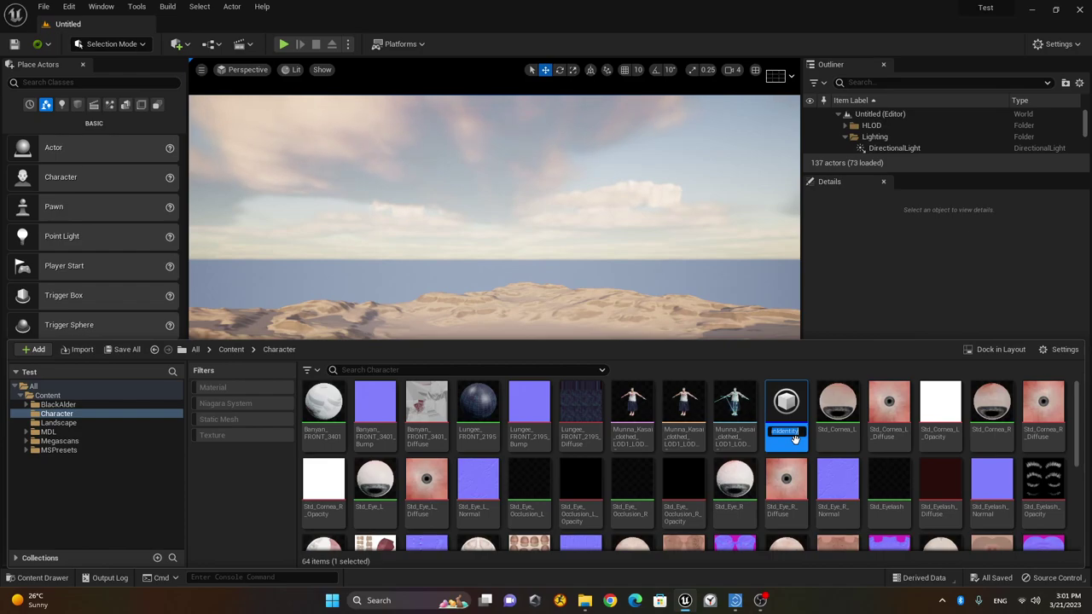
{"action": "type", "text": "St"}
{"action": "type", "text": "ylized"}
{"action": "type", "text": "_Character"}
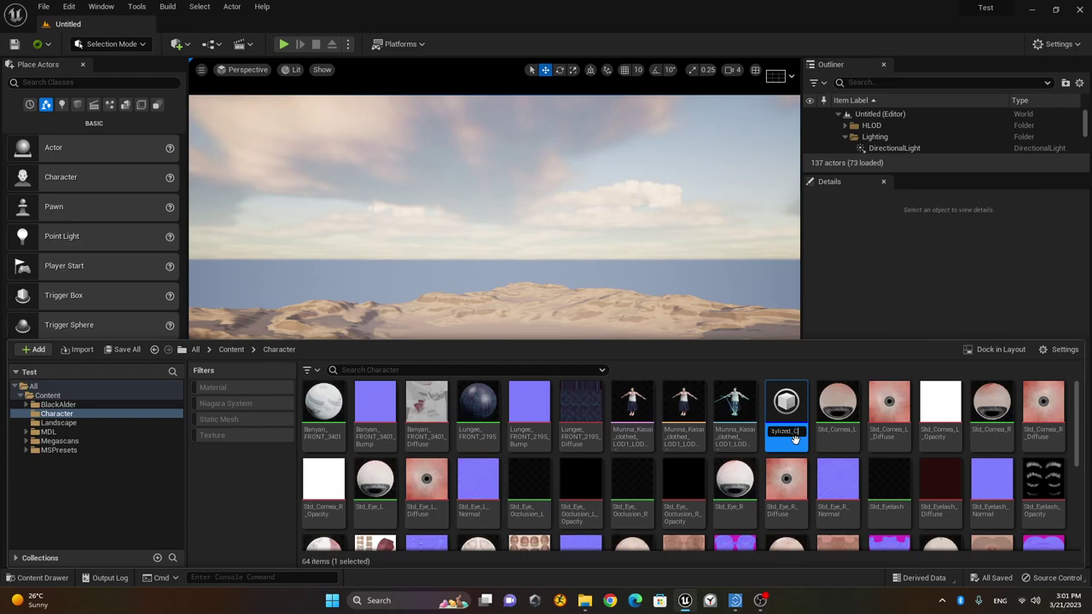
{"action": "key", "text": "Return"}
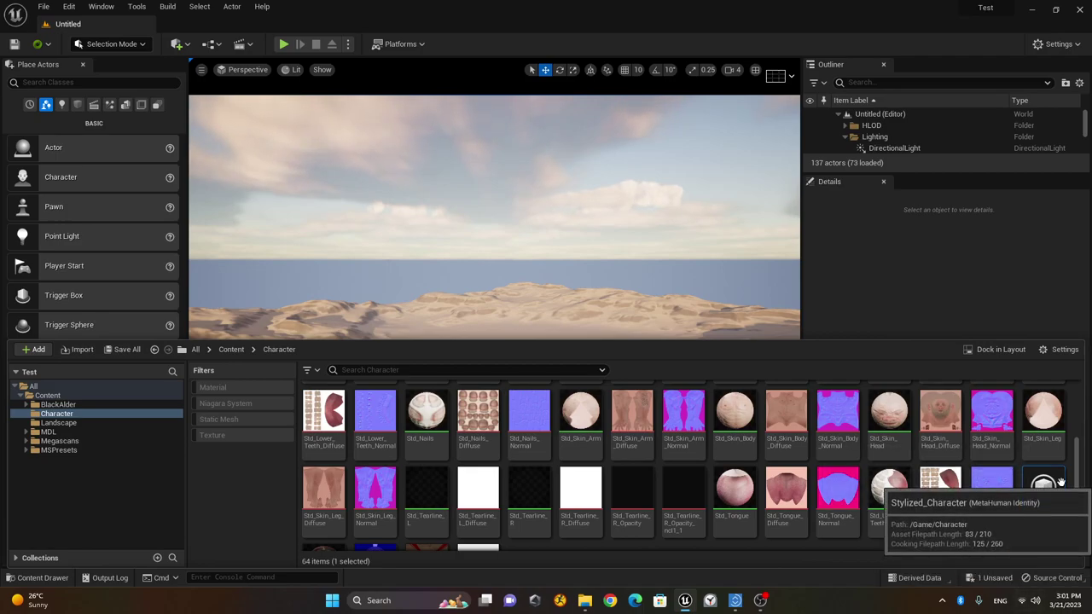
Open the Stylized_Character identity asset and dock its editor beside the Untitled level tab.
{"action": "scroll", "coordinate": [1077, 486], "scroll_direction": "down", "scroll_amount": 1}
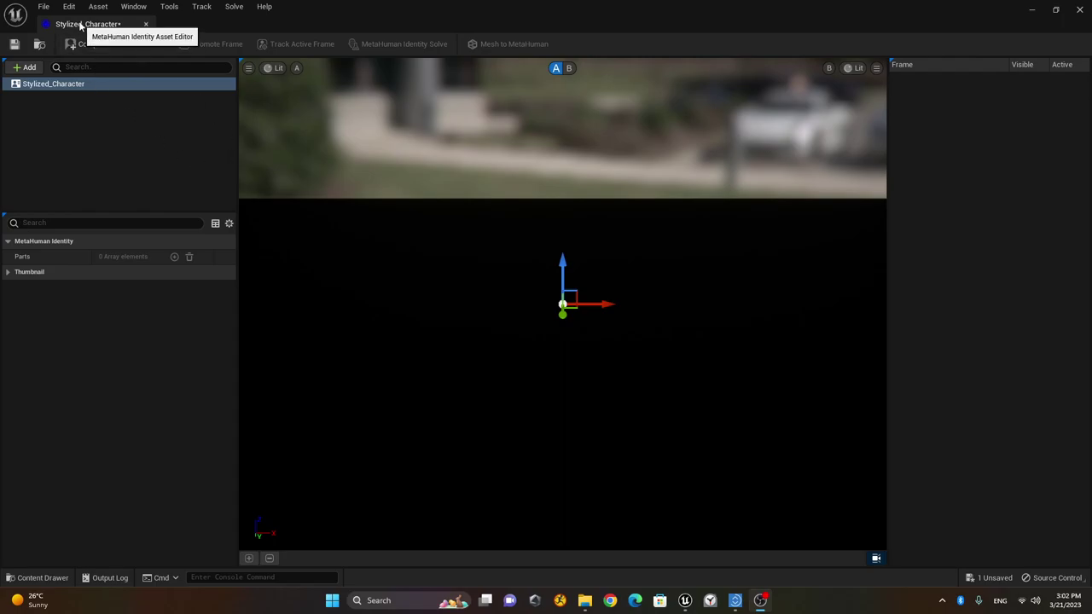
{"action": "left_click_drag", "start_coordinate": [88, 25], "coordinate": [188, 24]}
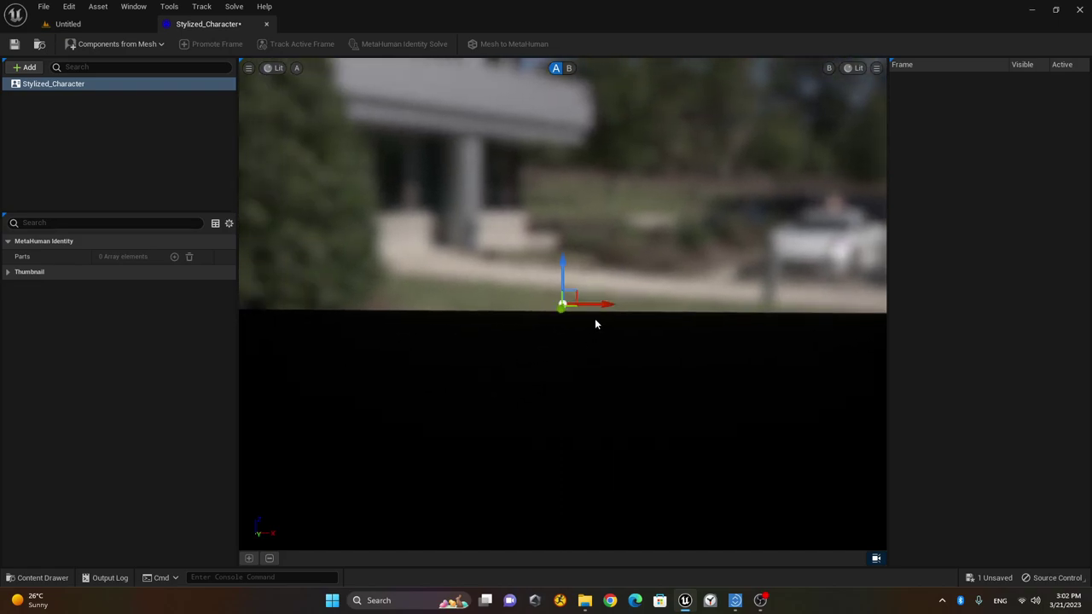
{"action": "right_click_drag", "start_coordinate": [595, 318], "coordinate": [594, 179]}
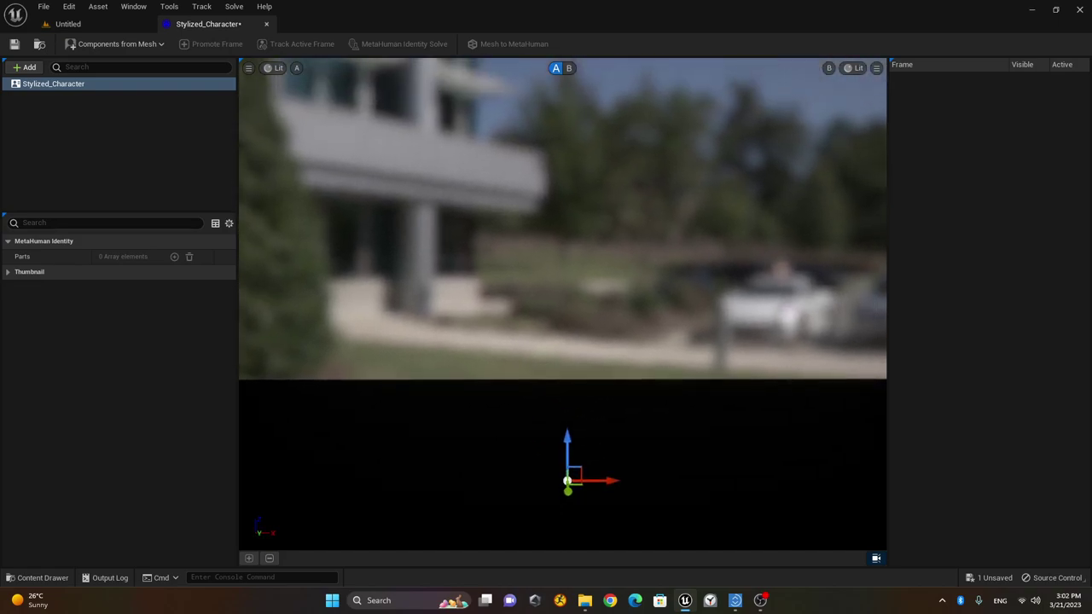
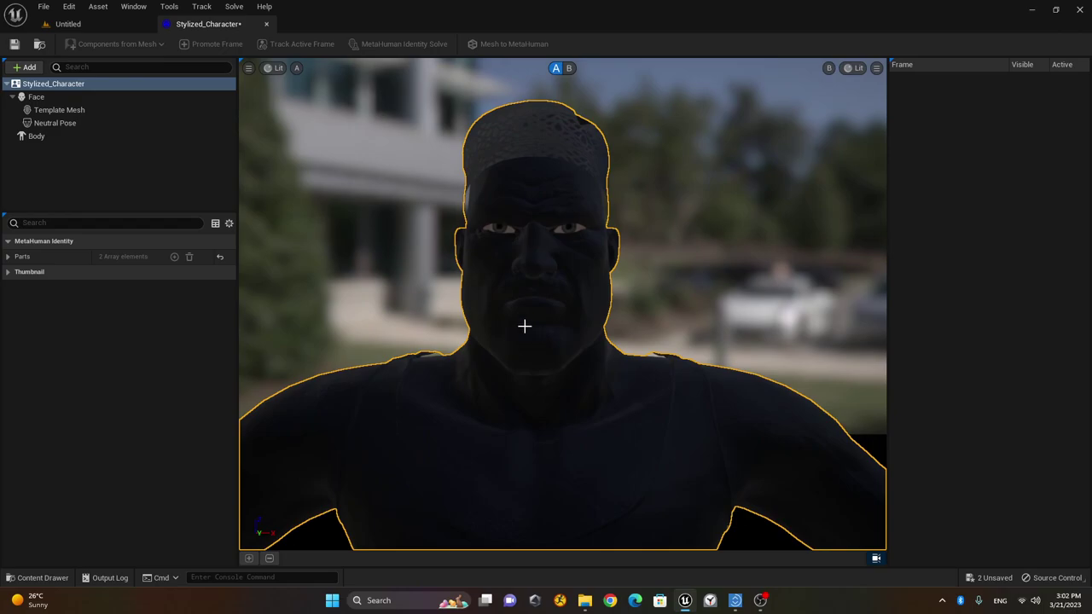
Brighten the identity viewport by lowering its EV100 exposure to about -2.9.
{"action": "left_click", "coordinate": [274, 69]}
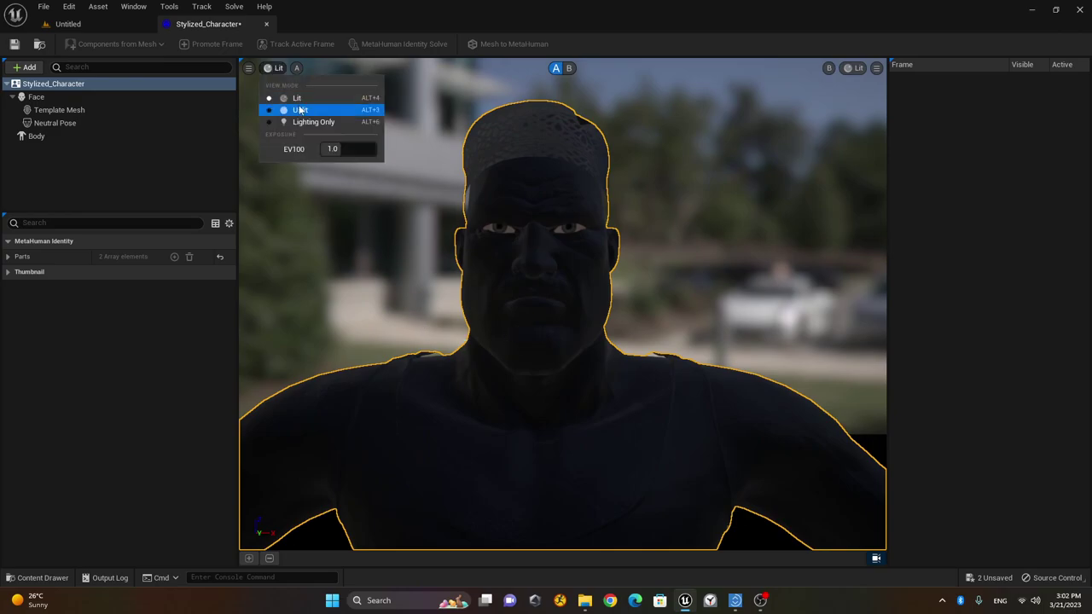
{"action": "mouse_move", "coordinate": [342, 149]}
{"action": "left_mouse_down"}
{"action": "mouse_move", "coordinate": [384, 148]}
{"action": "mouse_move", "coordinate": [328, 149]}
{"action": "left_mouse_up"}
{"action": "left_click", "coordinate": [341, 148]}
{"action": "type", "text": "1"}
{"action": "key", "text": "Return"}
Set the camera's field of view to 20 and frame the character's face straight on.
{"action": "left_click_drag", "start_coordinate": [563, 298], "coordinate": [589, 266]}
{"action": "right_click_drag", "start_coordinate": [563, 303], "coordinate": [583, 326]}
{"action": "scroll", "coordinate": [563, 332], "scroll_direction": "up", "scroll_amount": 2}
{"action": "left_click", "coordinate": [560, 340]}
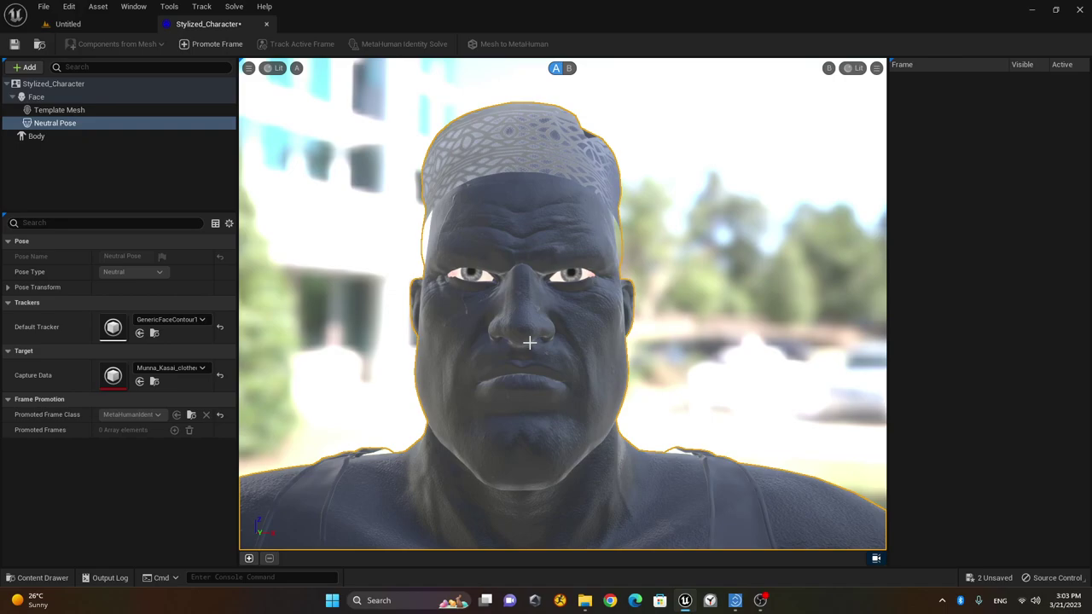
{"action": "left_click", "coordinate": [248, 68]}
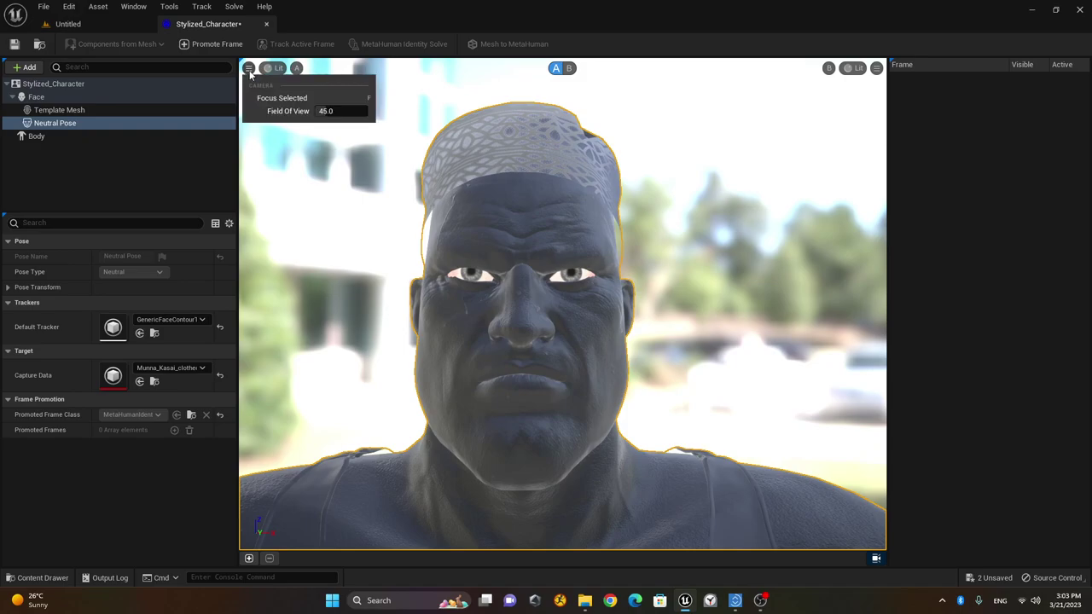
{"action": "left_click", "coordinate": [356, 112]}
{"action": "type", "text": "20"}
{"action": "key", "text": "Return"}
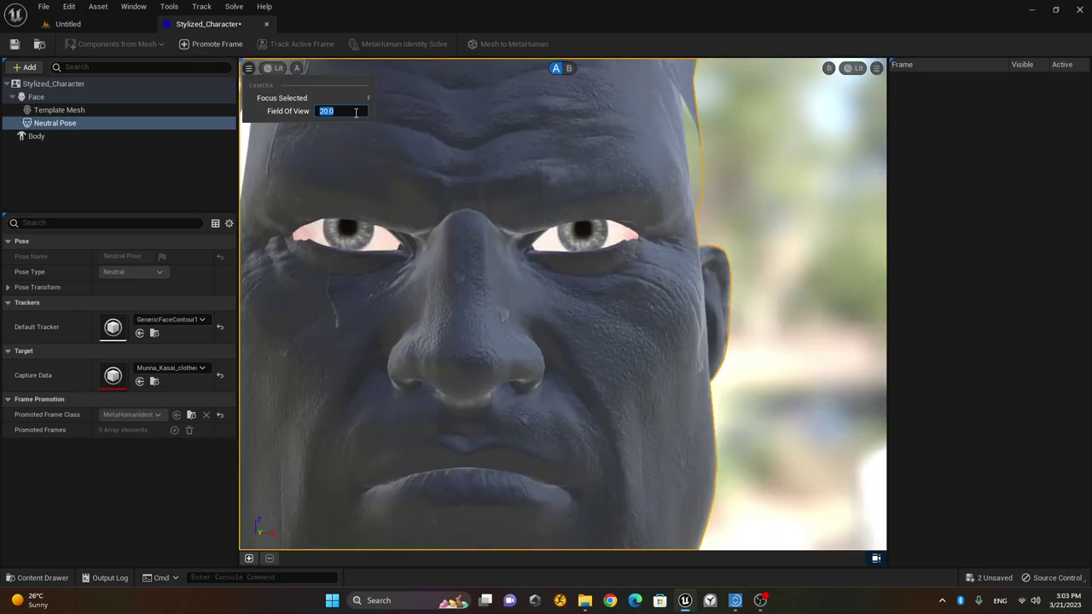
{"action": "scroll", "coordinate": [537, 253], "scroll_direction": "down", "scroll_amount": 5}
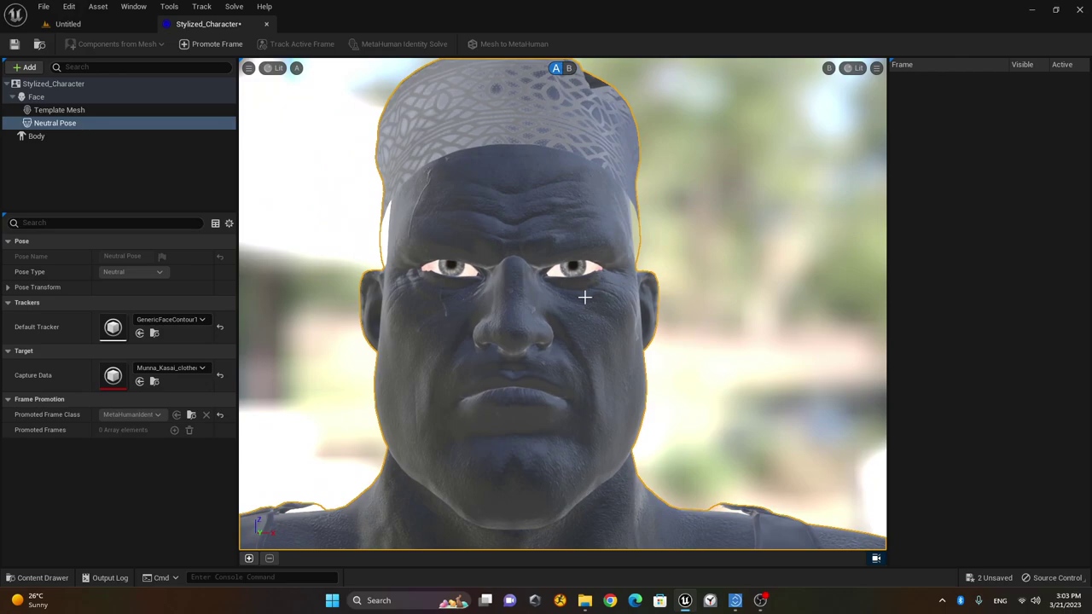
{"action": "key", "text": "f"}
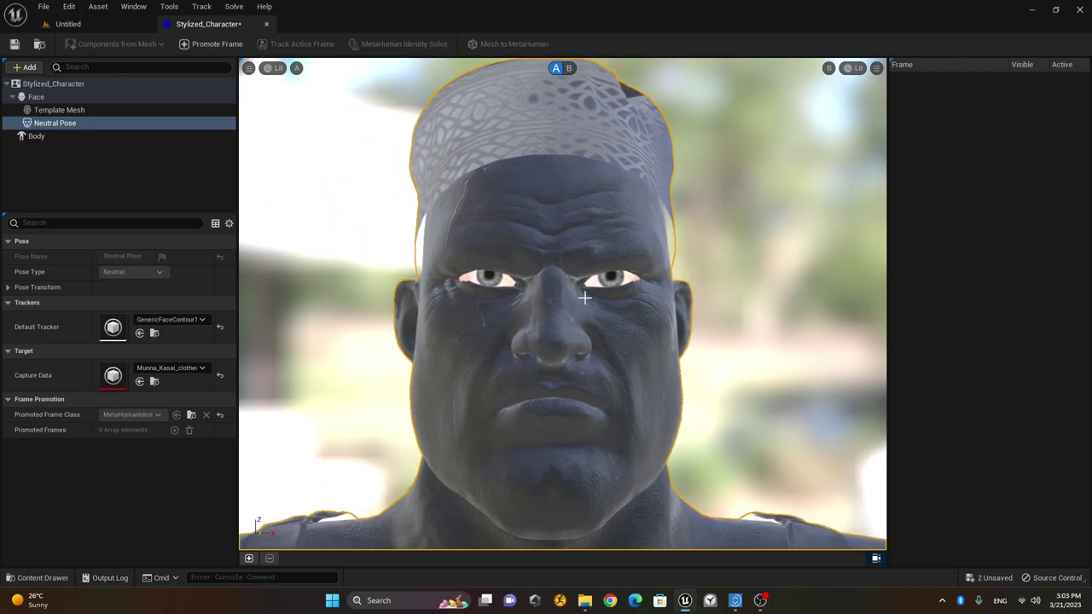
{"action": "left_click_drag", "start_coordinate": [592, 304], "coordinate": [592, 304]}
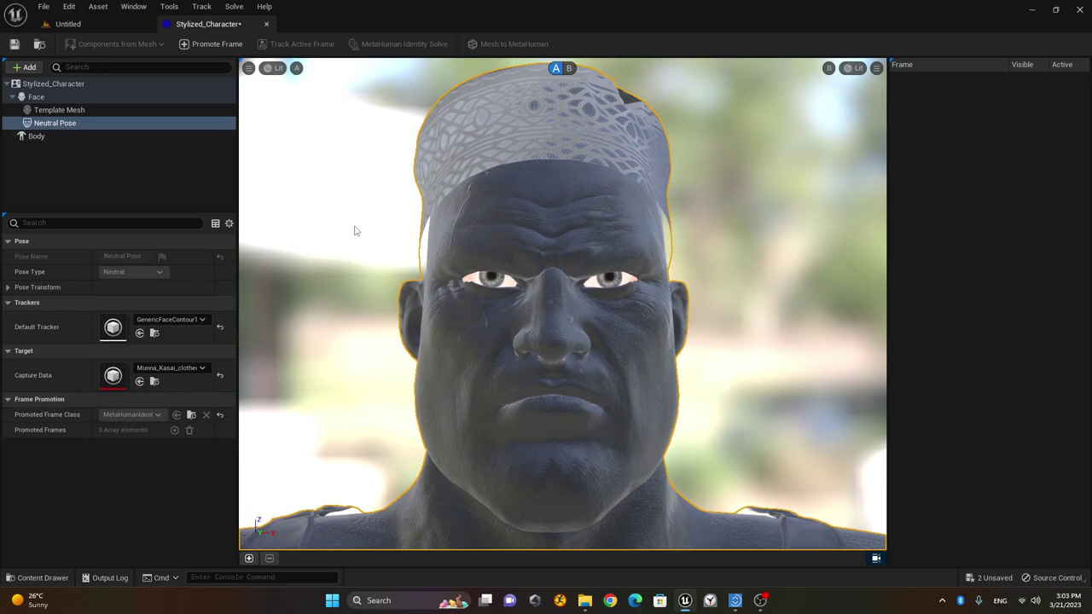
Promote the current front view as a frame of the Neutral Pose and turn on autotracking for it.
{"action": "left_click", "coordinate": [62, 126]}
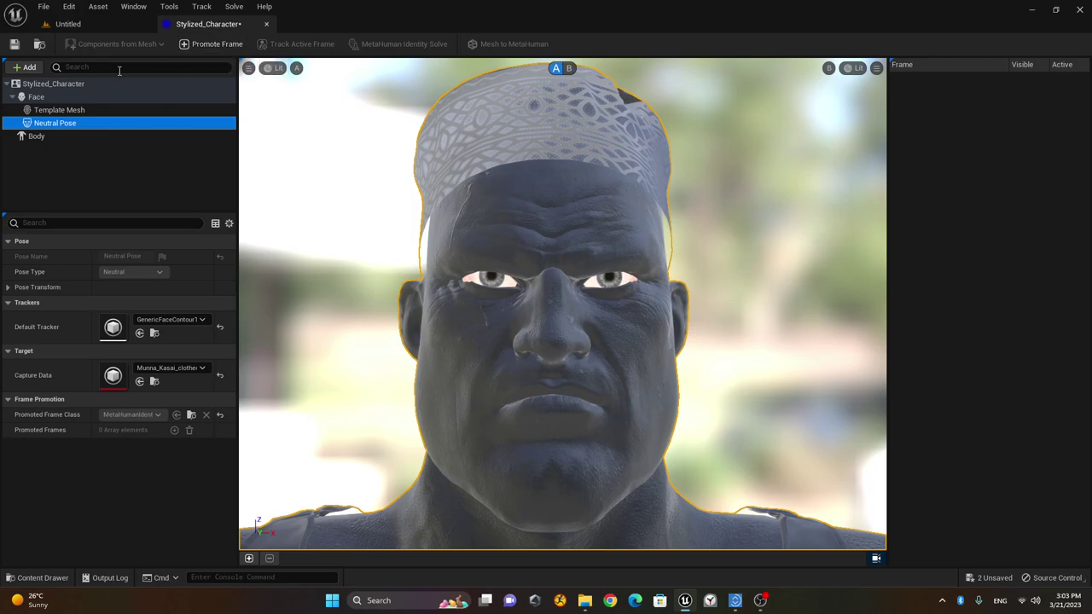
{"action": "left_click", "coordinate": [213, 45]}
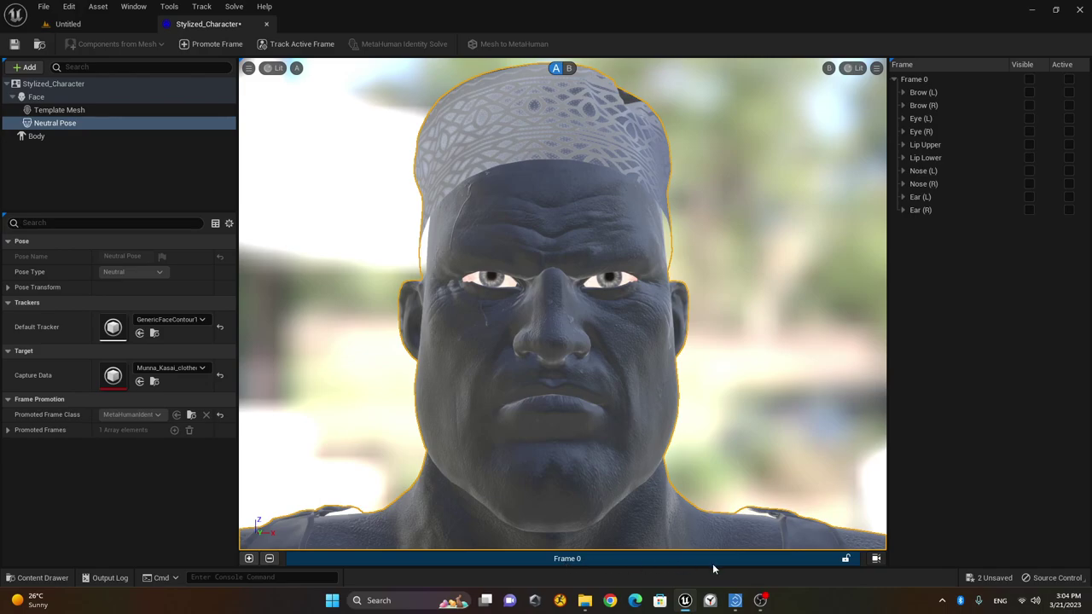
{"action": "right_click", "coordinate": [822, 560]}
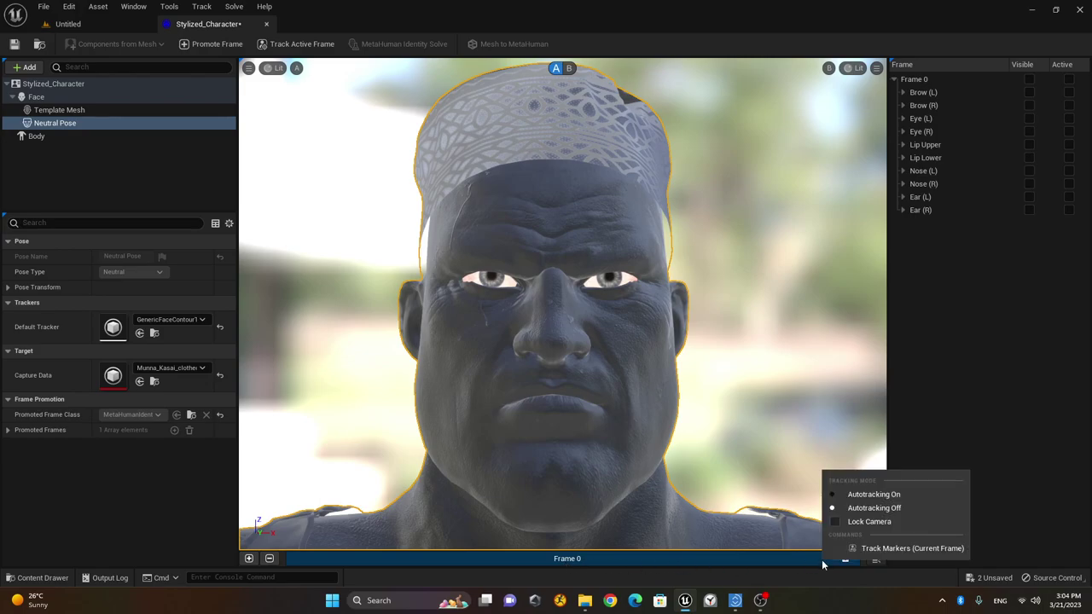
{"action": "left_click", "coordinate": [874, 499]}
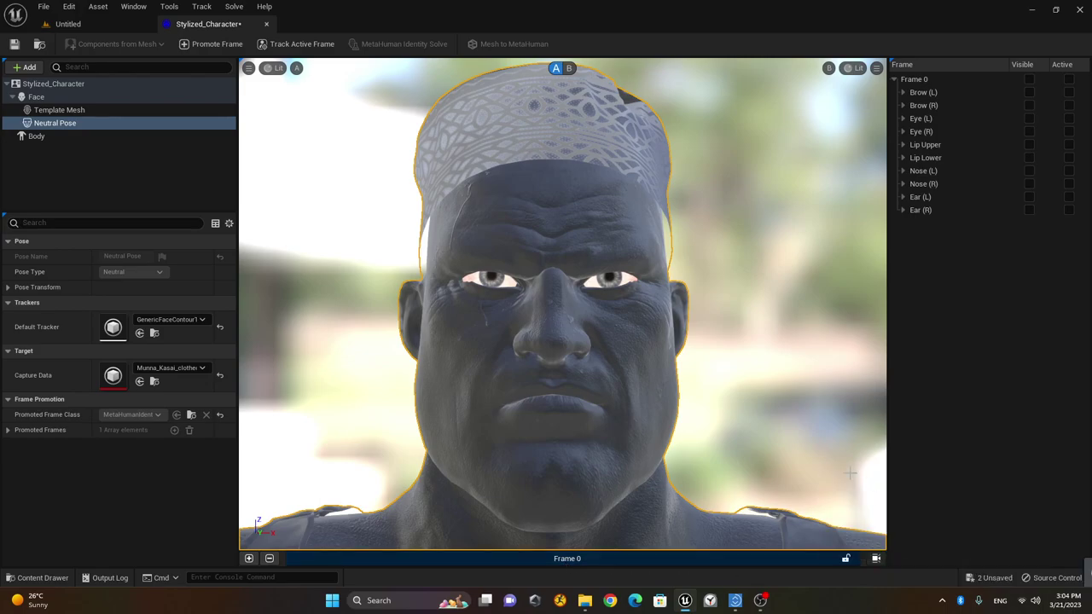
Track the facial markers on the active frame and lock the camera of Frame 0.
{"action": "left_click", "coordinate": [303, 44]}
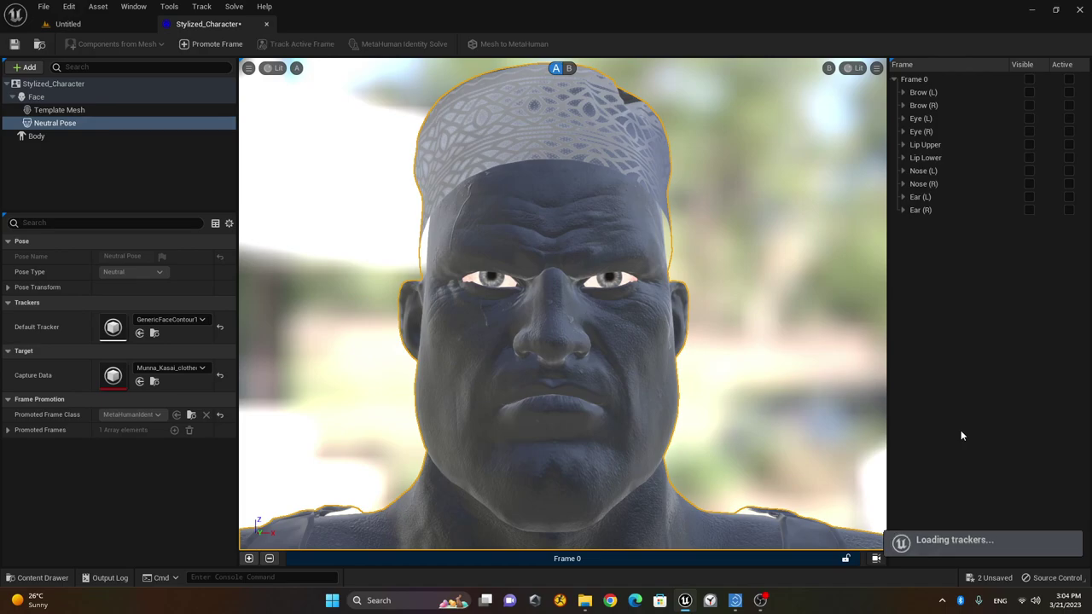
{"action": "right_click", "coordinate": [810, 563]}
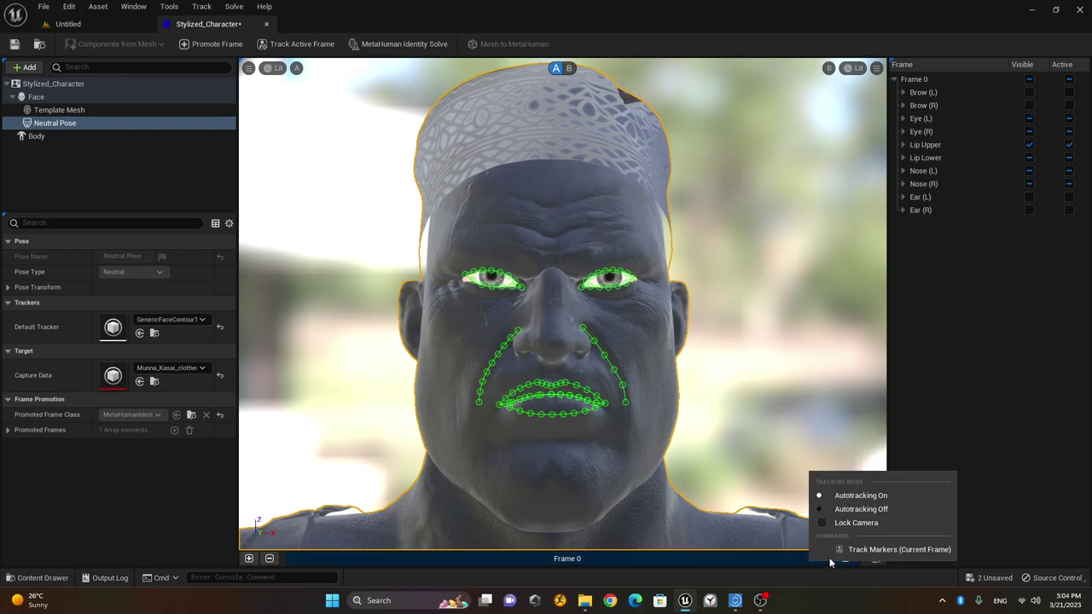
{"action": "left_click", "coordinate": [850, 524]}
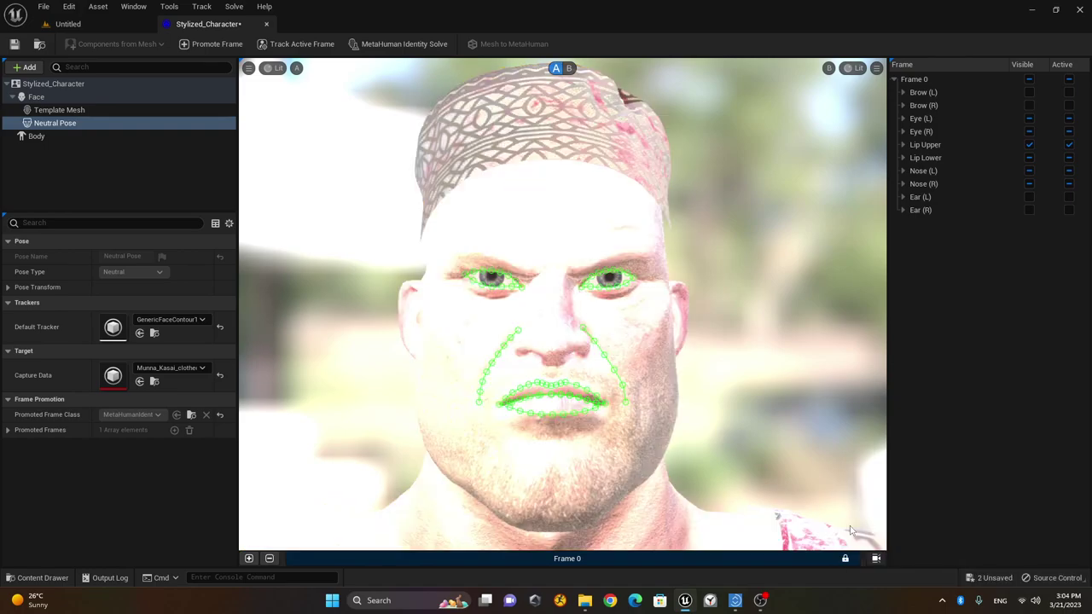
Raise the viewport's EV100 exposure value to darken the overexposed face so its skin detail can be seen.
{"action": "scroll", "coordinate": [550, 376], "scroll_direction": "up", "scroll_amount": 2}
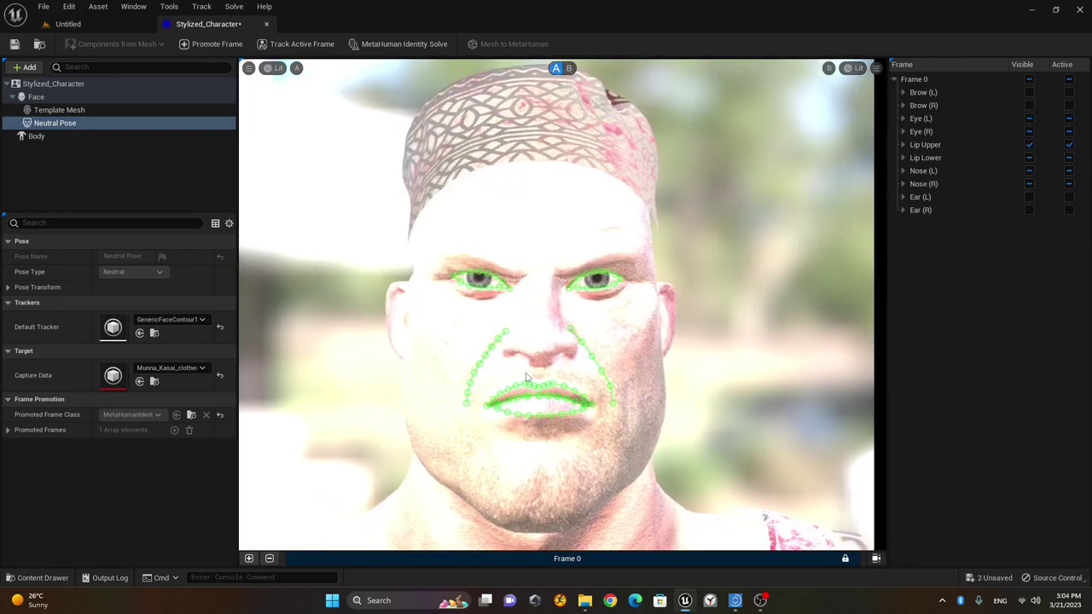
{"action": "scroll", "coordinate": [551, 351], "scroll_direction": "up", "scroll_amount": 2}
{"action": "scroll", "coordinate": [550, 351], "scroll_direction": "up", "scroll_amount": 1}
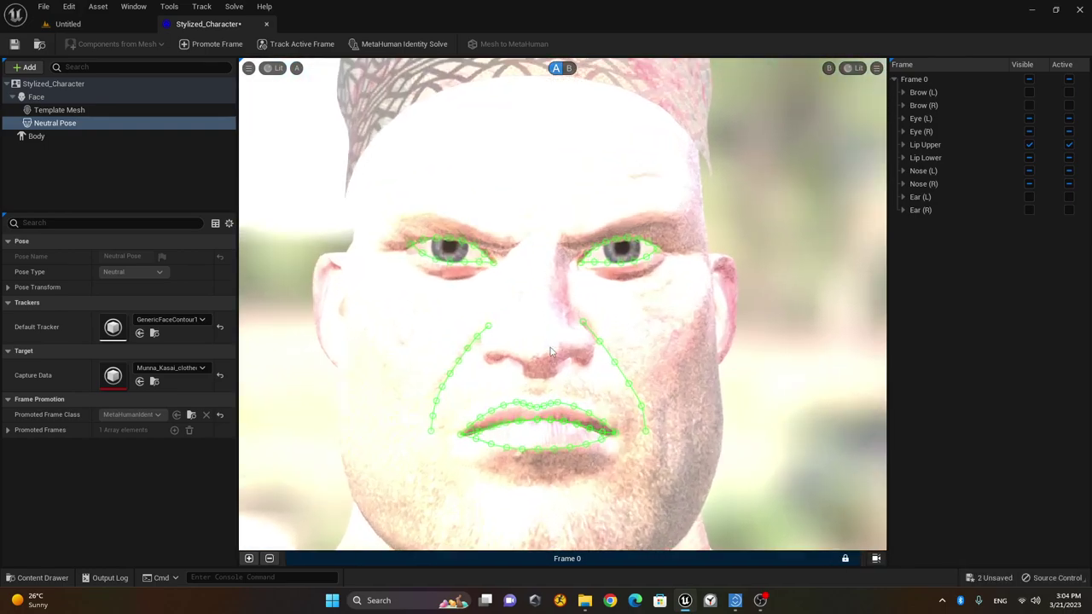
{"action": "left_click", "coordinate": [272, 69]}
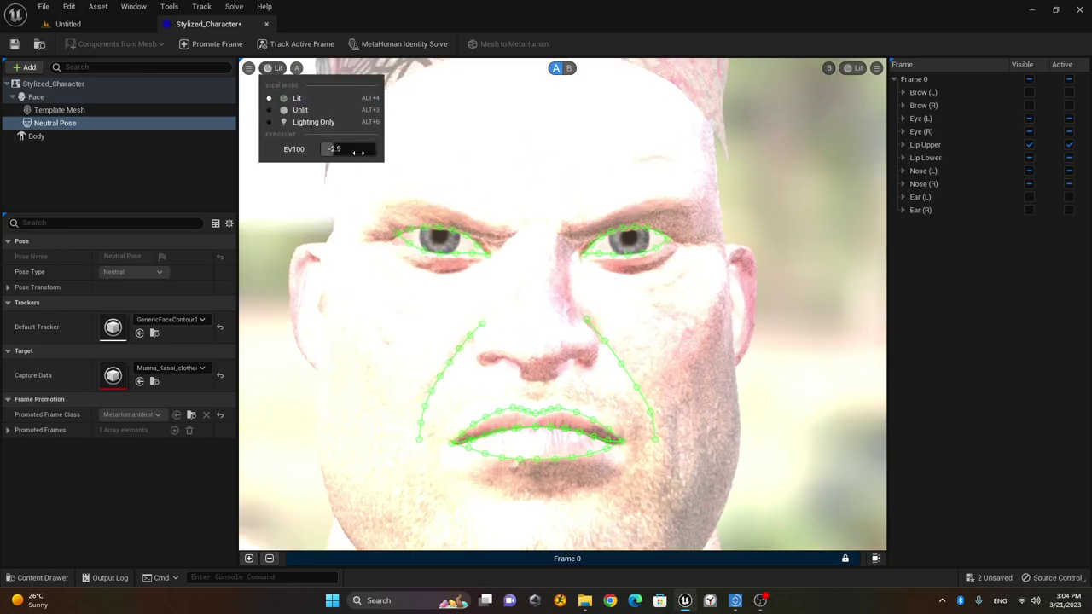
{"action": "left_click_drag", "start_coordinate": [334, 150], "coordinate": [359, 149]}
{"action": "left_click", "coordinate": [504, 365]}
{"action": "scroll", "coordinate": [572, 393], "scroll_direction": "up", "scroll_amount": 3}
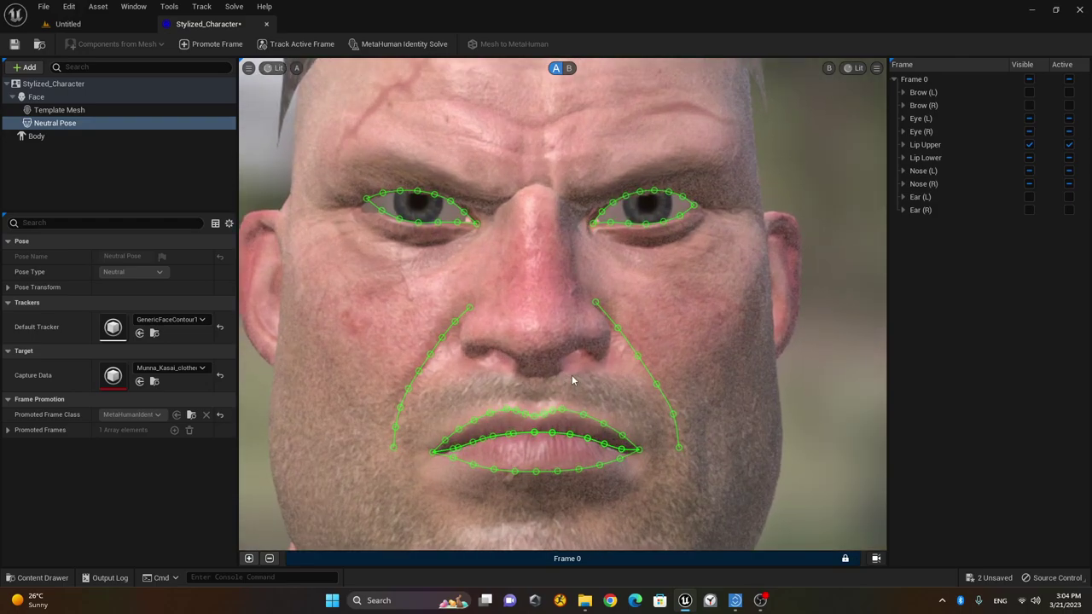
Move the inner and outer corner markers of the character's left eye contour onto the actual eye corners.
{"action": "scroll", "coordinate": [571, 375], "scroll_direction": "up", "scroll_amount": 2}
{"action": "scroll", "coordinate": [571, 374], "scroll_direction": "down", "scroll_amount": 8}
{"action": "scroll", "coordinate": [564, 375], "scroll_direction": "up", "scroll_amount": 8}
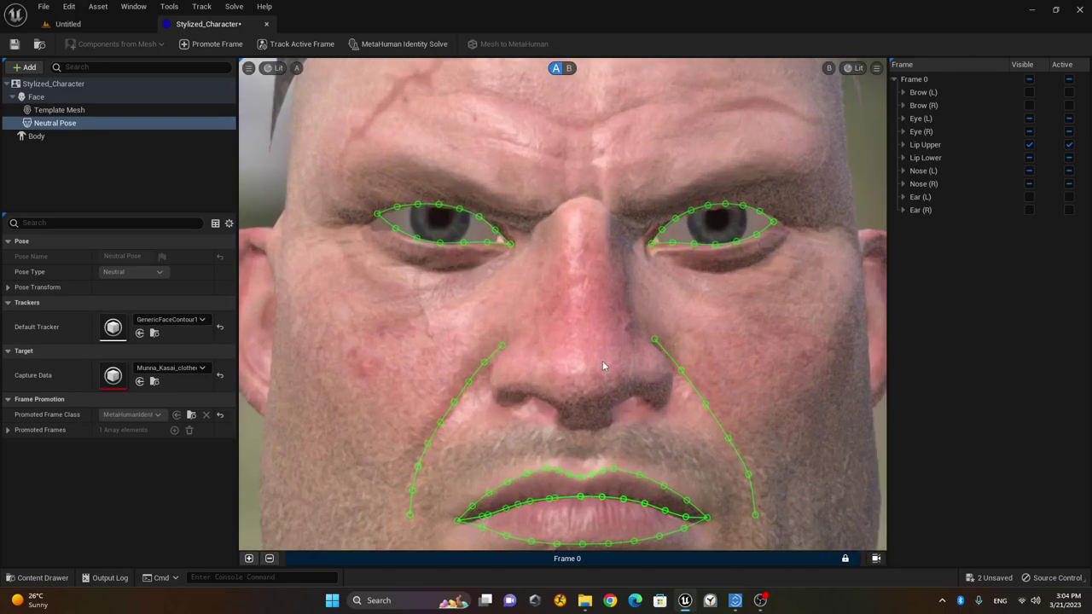
{"action": "scroll", "coordinate": [602, 365], "scroll_direction": "up", "scroll_amount": 1}
{"action": "middle_click_drag", "start_coordinate": [689, 359], "coordinate": [611, 423]}
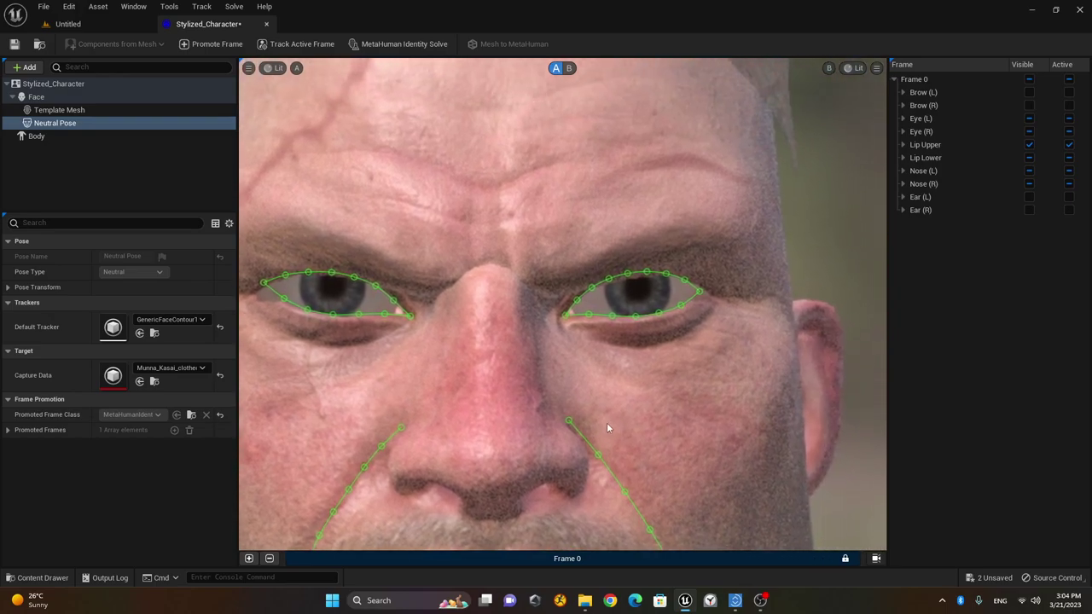
{"action": "scroll", "coordinate": [610, 423], "scroll_direction": "up", "scroll_amount": 5}
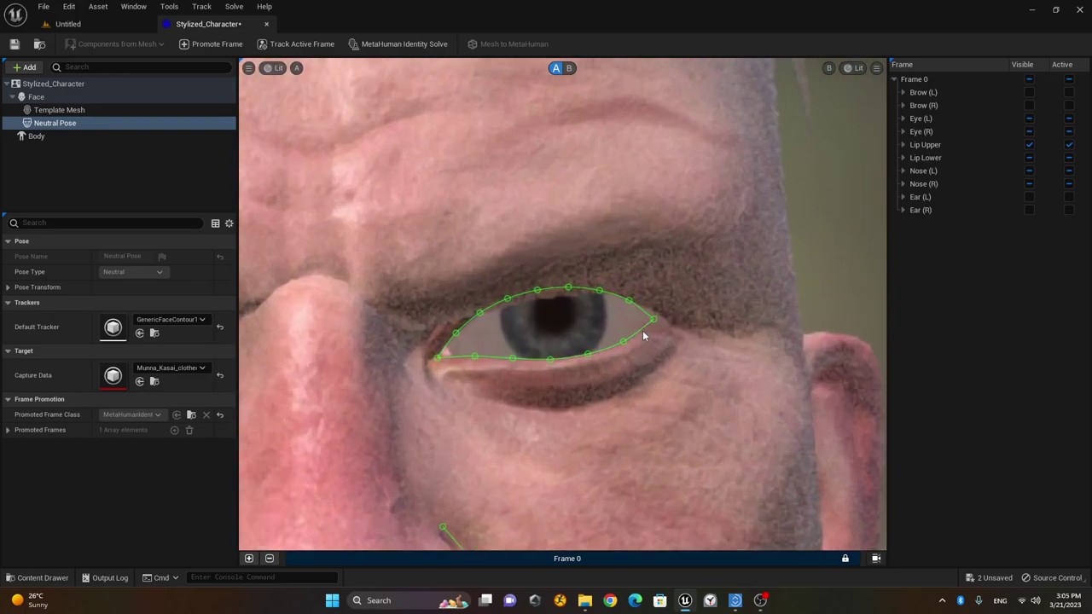
{"action": "scroll", "coordinate": [643, 337], "scroll_direction": "up", "scroll_amount": 2}
{"action": "left_click_drag", "start_coordinate": [341, 370], "coordinate": [346, 367]}
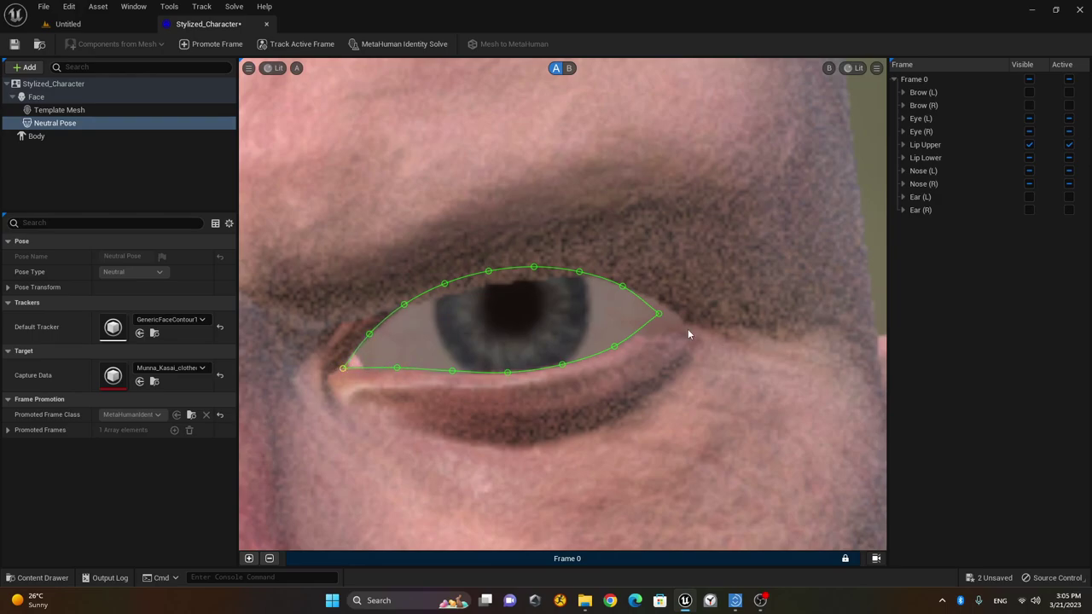
{"action": "mouse_move", "coordinate": [658, 315]}
{"action": "left_mouse_down"}
{"action": "mouse_move", "coordinate": [597, 319]}
{"action": "mouse_move", "coordinate": [675, 322]}
{"action": "left_mouse_up"}
Try lowering the upper-lid markers of the character's left eye contour, and undo those marker edits.
{"action": "left_click_drag", "start_coordinate": [445, 284], "coordinate": [583, 277]}
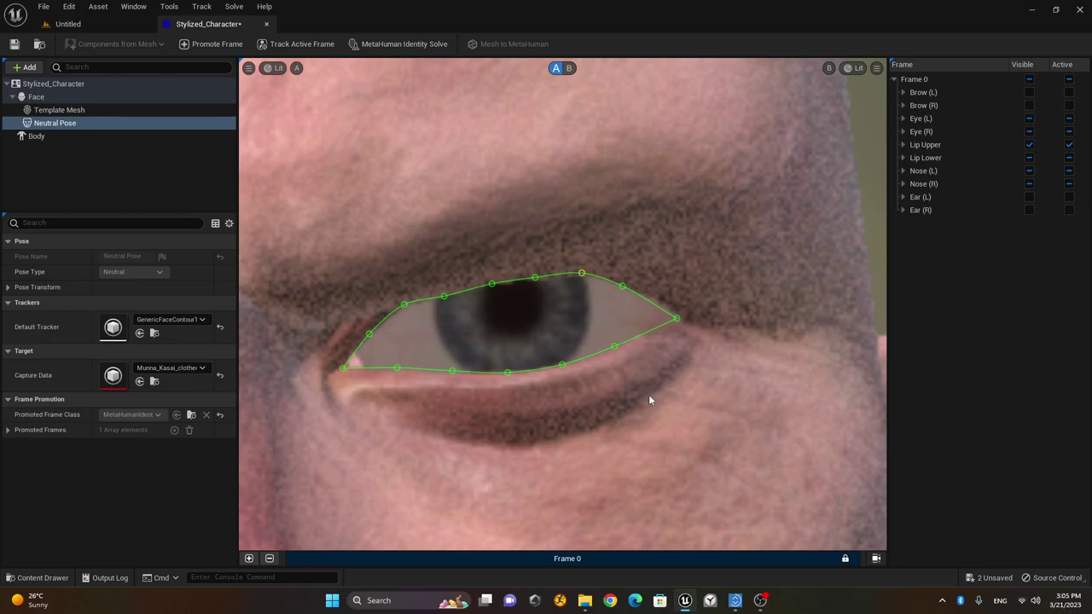
{"action": "key", "text": "ctrl+z"}
{"action": "key", "text": "ctrl+z"}
{"action": "key", "text": "ctrl+z"}
{"action": "key", "text": "ctrl+z"}
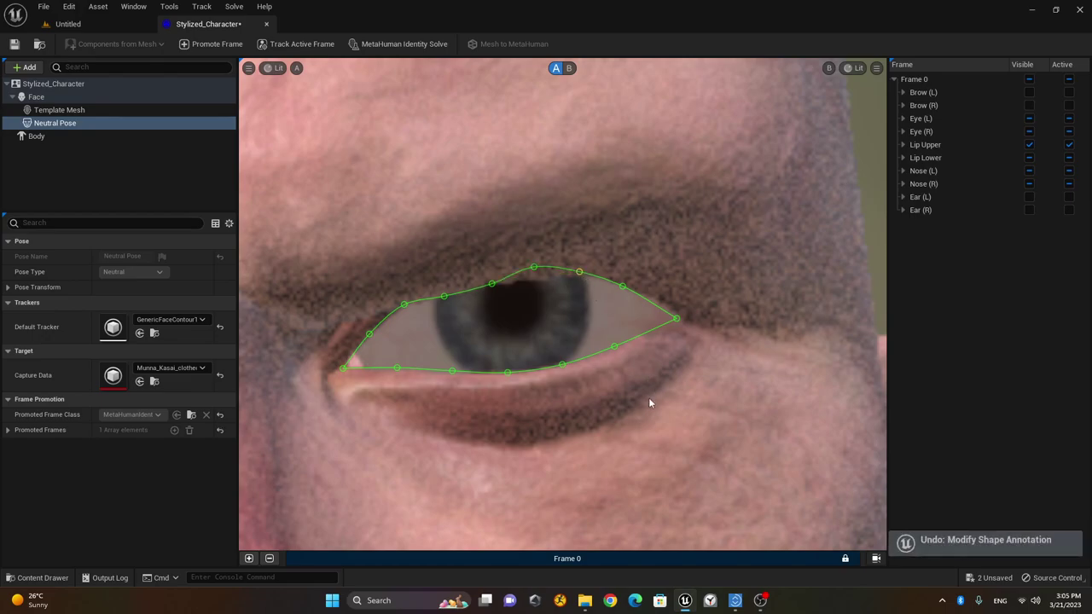
Move the outer corner marker of the character's right eye contour onto the outer corner of the eye.
{"action": "right_click_drag", "start_coordinate": [630, 427], "coordinate": [970, 349]}
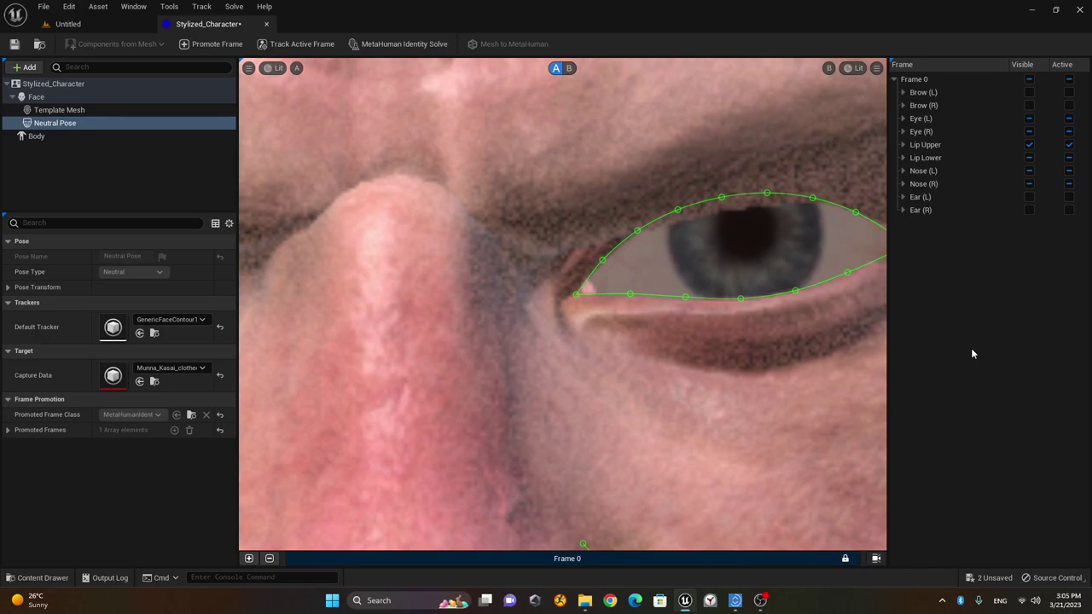
{"action": "right_click_drag", "start_coordinate": [399, 338], "coordinate": [853, 375]}
{"action": "scroll", "coordinate": [562, 308], "scroll_direction": "down", "scroll_amount": 2}
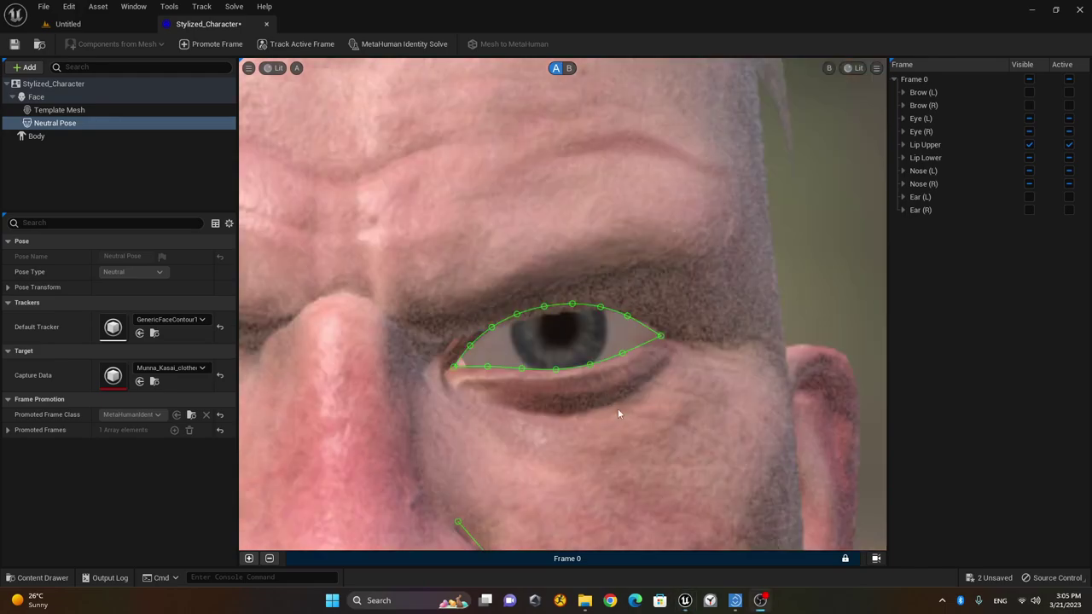
{"action": "scroll", "coordinate": [547, 388], "scroll_direction": "down", "scroll_amount": 3}
{"action": "scroll", "coordinate": [764, 349], "scroll_direction": "up", "scroll_amount": 3}
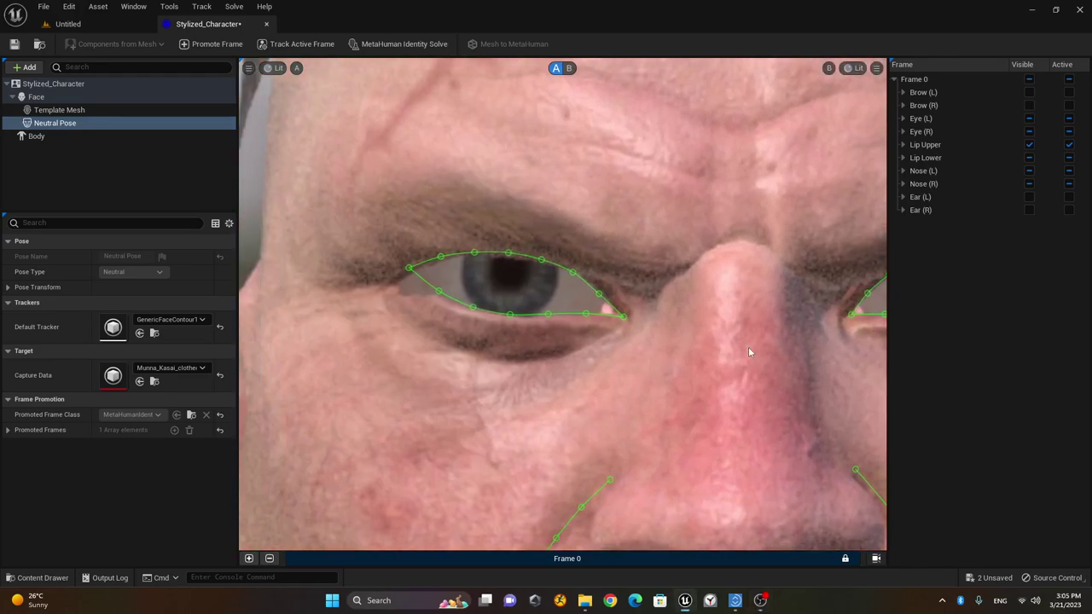
{"action": "left_click_drag", "start_coordinate": [408, 271], "coordinate": [429, 296]}
Adjust the lip contour markers at both mouth corners, moving them slightly outward and down.
{"action": "scroll", "coordinate": [538, 361], "scroll_direction": "down", "scroll_amount": 2}
{"action": "scroll", "coordinate": [539, 360], "scroll_direction": "down", "scroll_amount": 3}
{"action": "scroll", "coordinate": [540, 354], "scroll_direction": "up", "scroll_amount": 4}
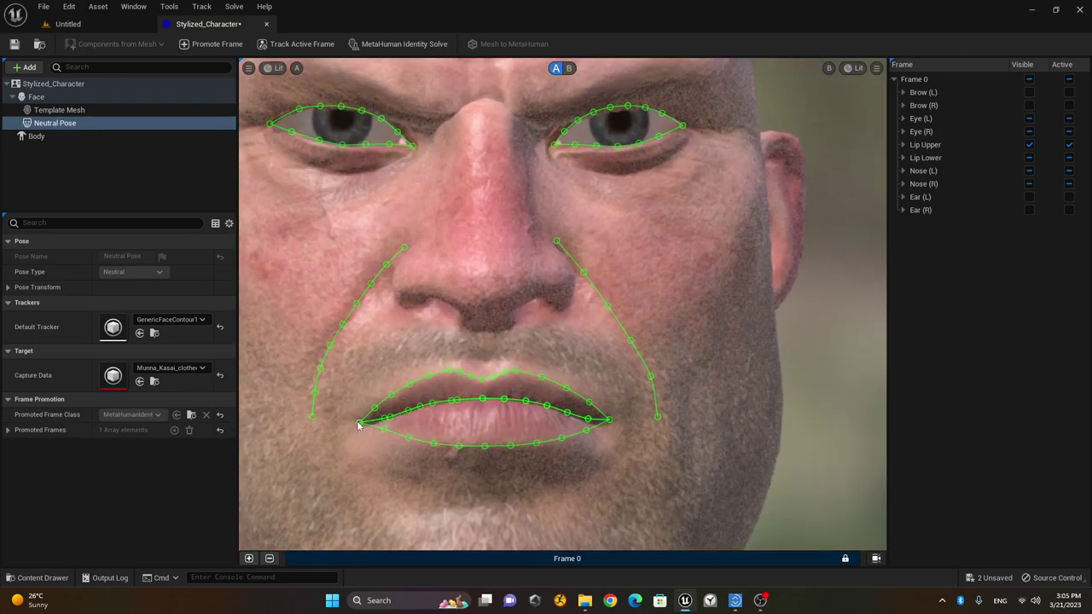
{"action": "left_click_drag", "start_coordinate": [361, 422], "coordinate": [354, 435]}
{"action": "left_click_drag", "start_coordinate": [609, 423], "coordinate": [612, 432]}
Turn on visibility for the Brow (L) and Brow (R) marker curves of Frame 0.
{"action": "middle_click_drag", "start_coordinate": [670, 296], "coordinate": [726, 532]}
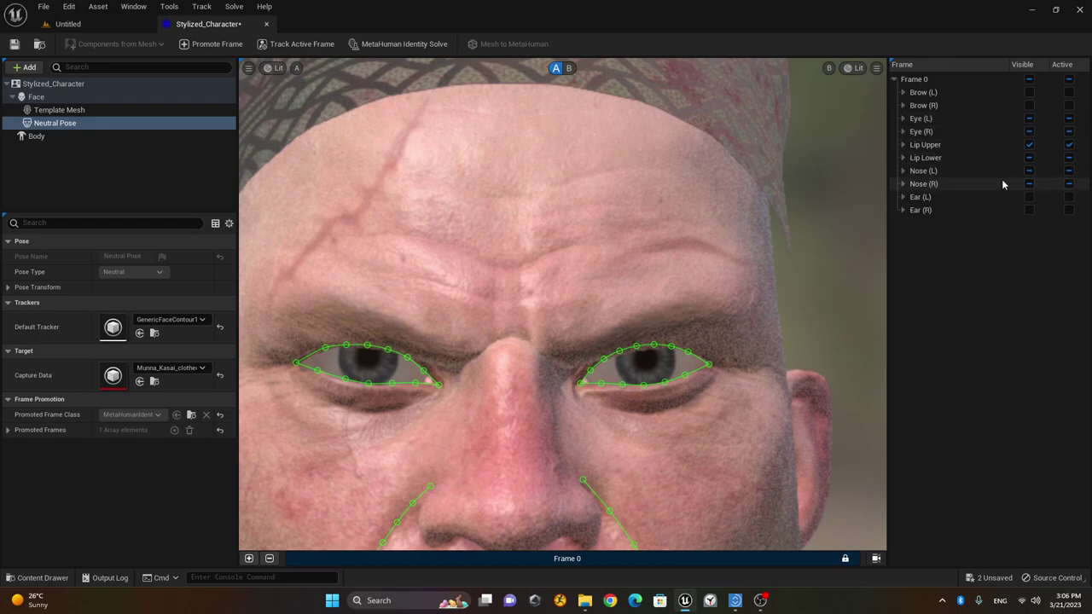
{"action": "middle_click_drag", "start_coordinate": [725, 334], "coordinate": [722, 170]}
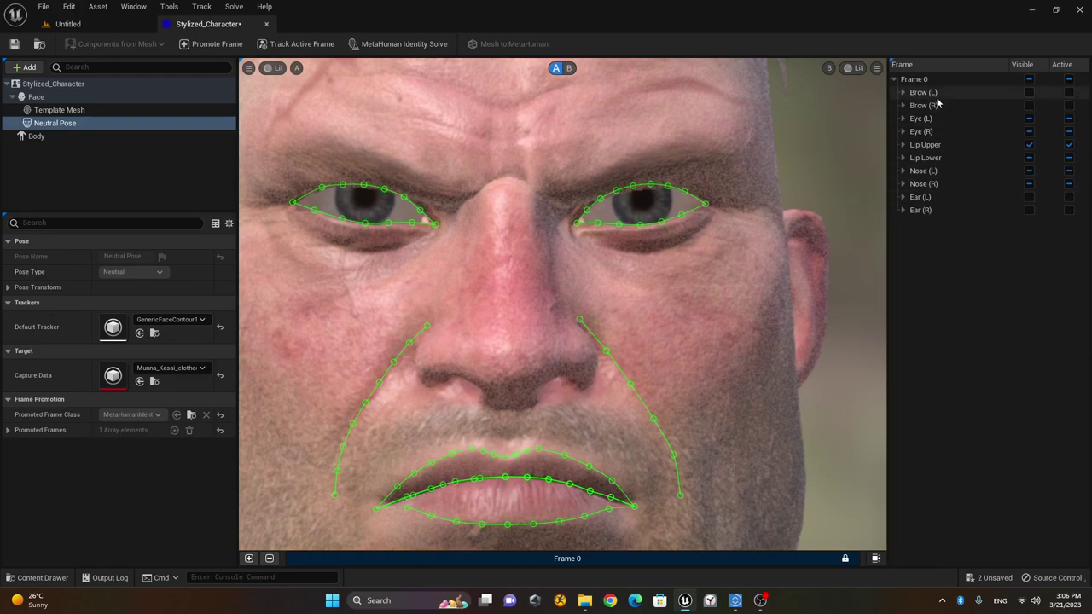
{"action": "left_click", "coordinate": [1030, 92]}
{"action": "left_click", "coordinate": [1029, 105]}
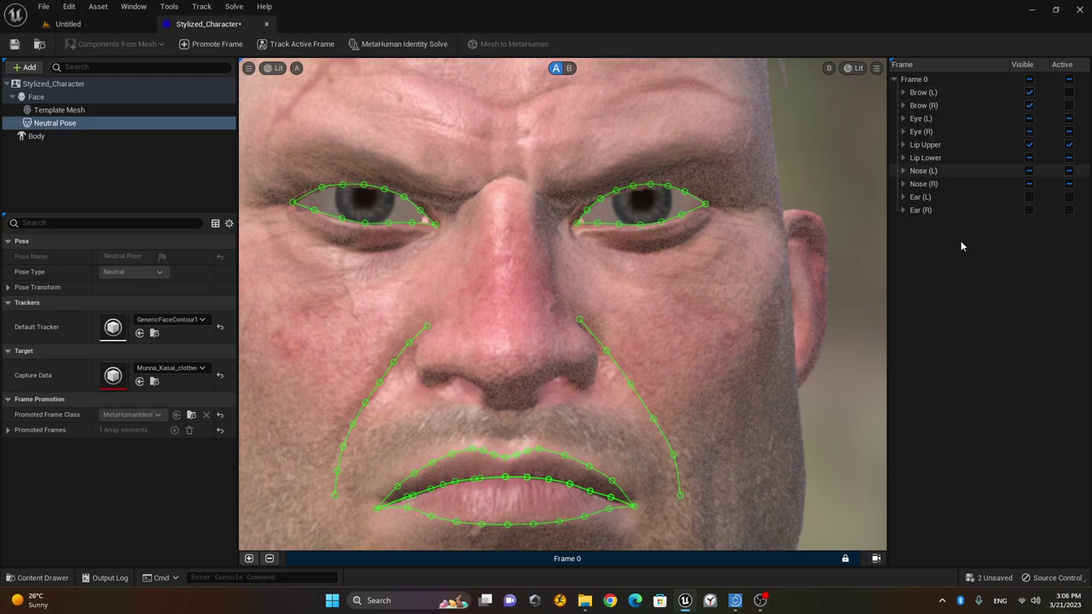
Move the Brow (L) and Brow (R) marker curves together from below the frame image up to the base of the character's neck.
{"action": "scroll", "coordinate": [706, 260], "scroll_direction": "down", "scroll_amount": 5}
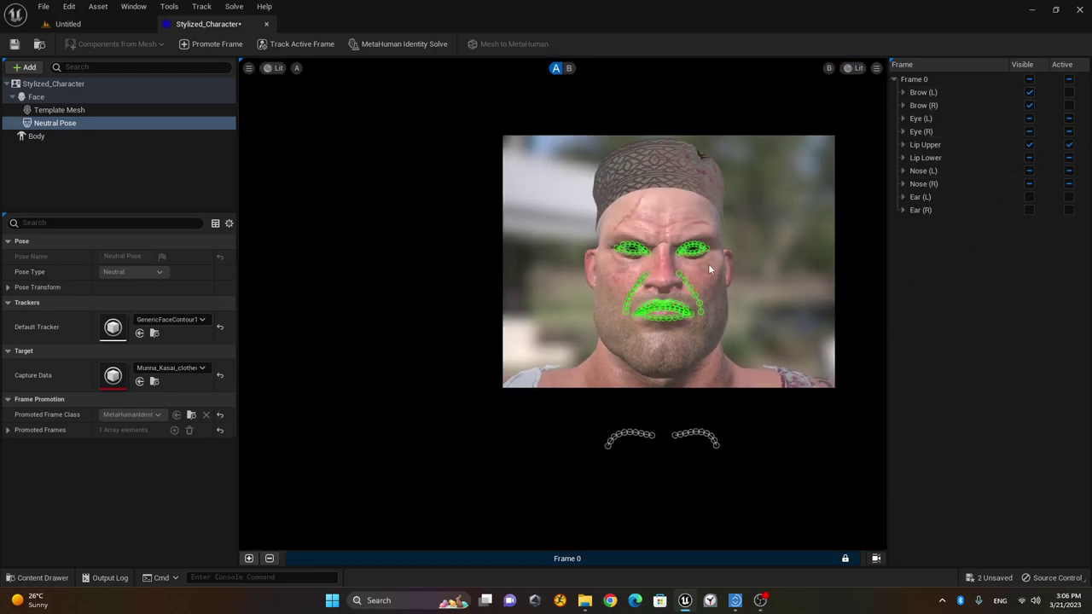
{"action": "scroll", "coordinate": [703, 477], "scroll_direction": "up", "scroll_amount": 5}
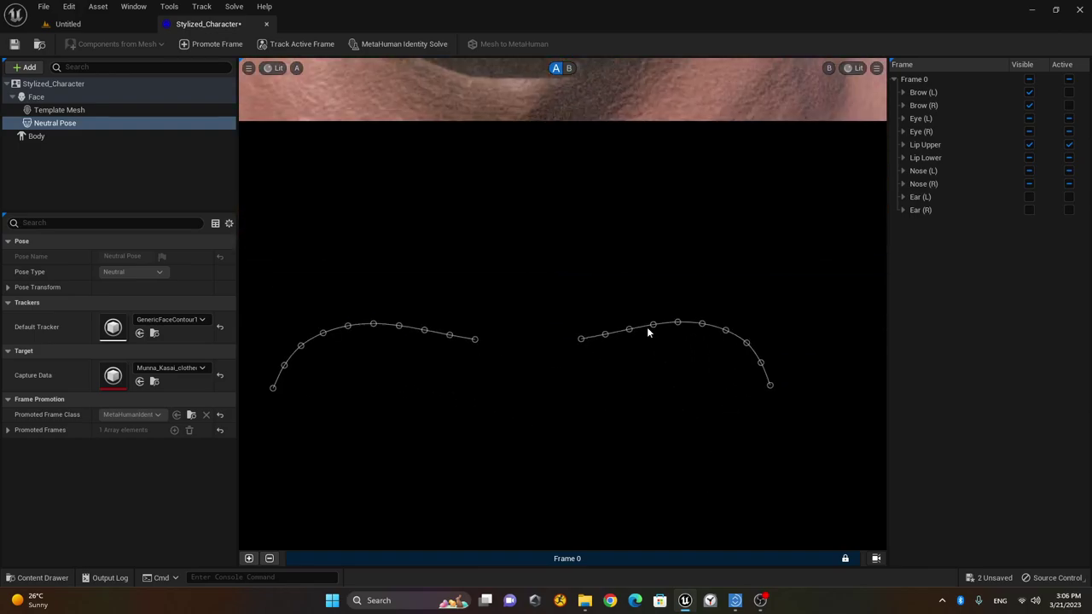
{"action": "left_click", "coordinate": [647, 330]}
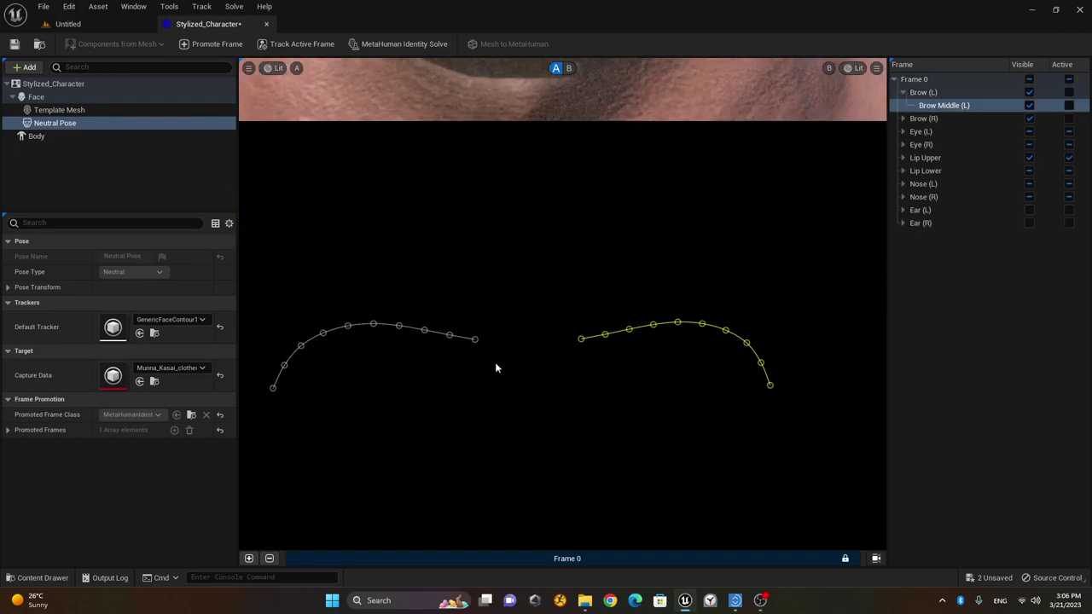
{"action": "left_click", "coordinate": [453, 347], "text": "ctrl"}
{"action": "left_click_drag", "start_coordinate": [461, 338], "coordinate": [454, 104]}
{"action": "left_click", "coordinate": [569, 288]}
{"action": "middle_click_drag", "start_coordinate": [569, 287], "coordinate": [627, 420]}
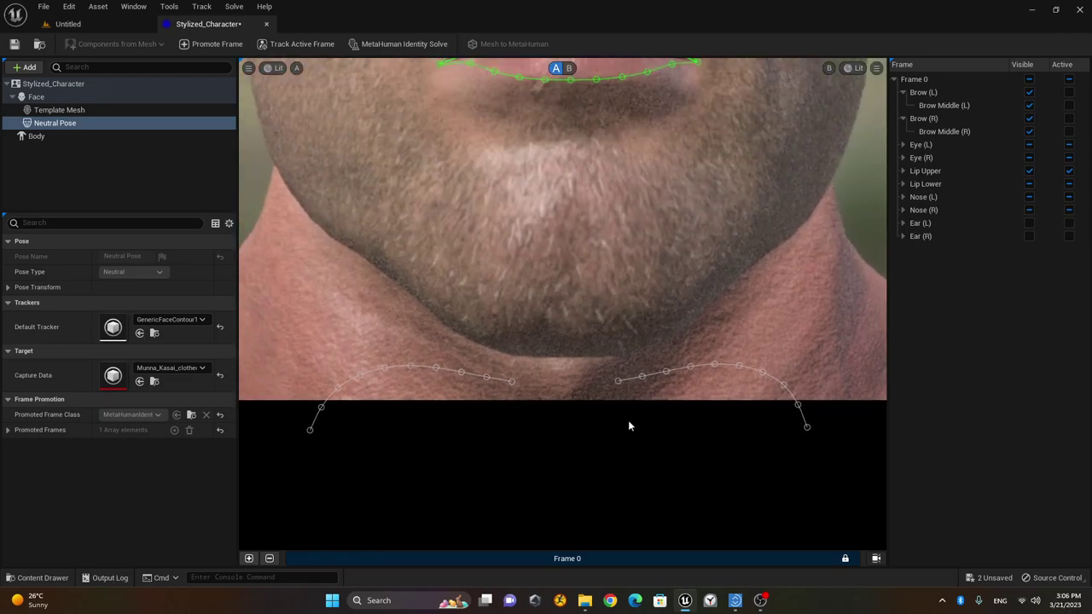
Raise the two brow marker curves together from the neck onto the character's chin, just below the mouth.
{"action": "left_click", "coordinate": [628, 377]}
{"action": "left_click", "coordinate": [497, 383], "text": "ctrl"}
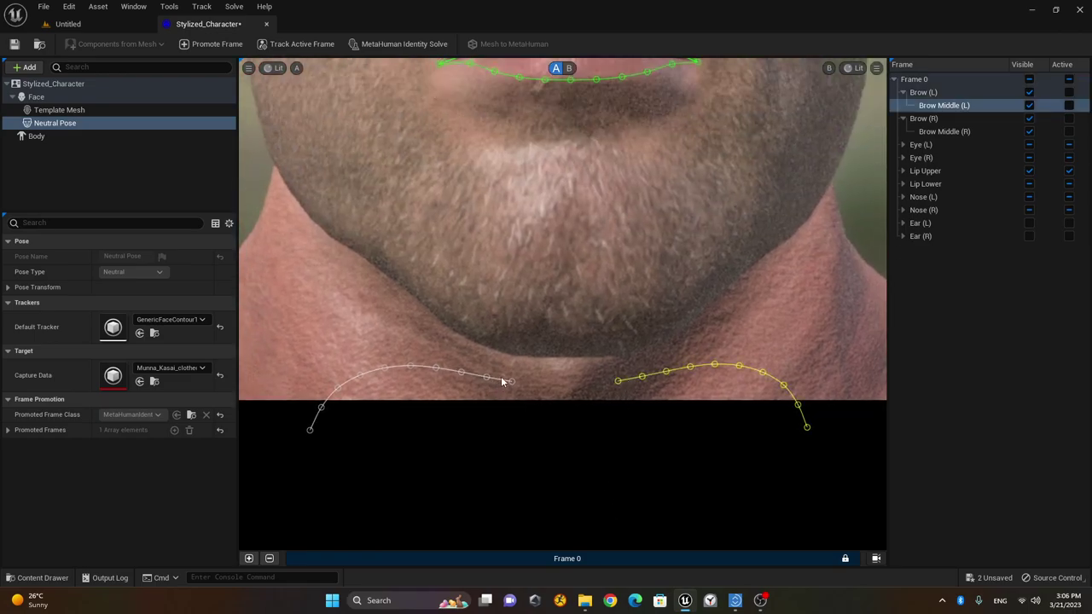
{"action": "left_click_drag", "start_coordinate": [497, 383], "coordinate": [499, 136]}
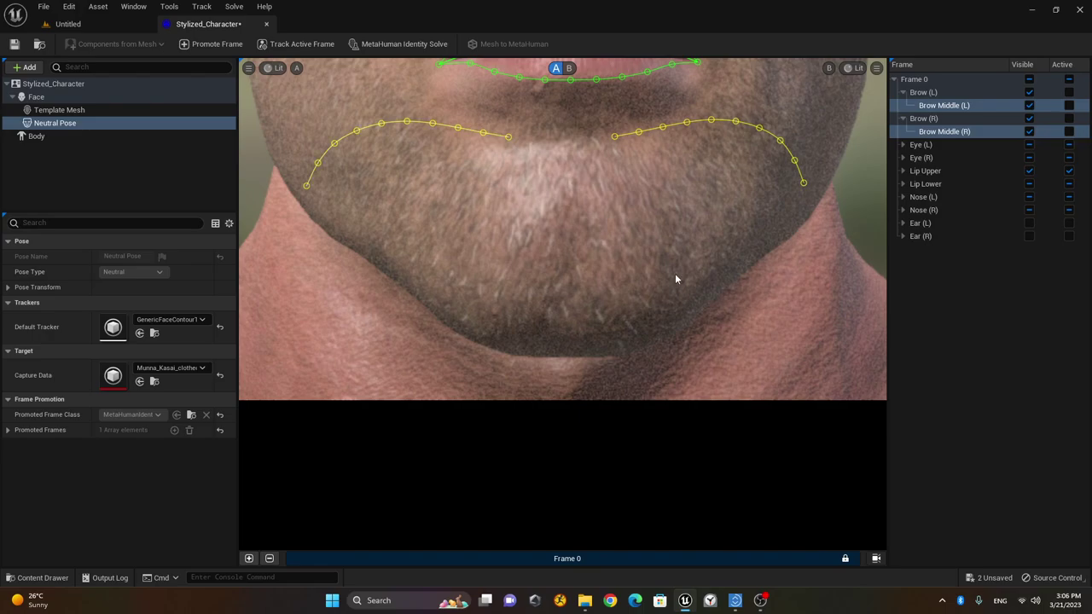
{"action": "left_click", "coordinate": [648, 269]}
{"action": "middle_click_drag", "start_coordinate": [625, 401], "coordinate": [655, 542]}
Raise both brow marker curves together from the chin to the level of the nostrils.
{"action": "left_click", "coordinate": [645, 327]}
{"action": "left_click", "coordinate": [510, 326], "text": "shift"}
{"action": "left_click", "coordinate": [512, 329]}
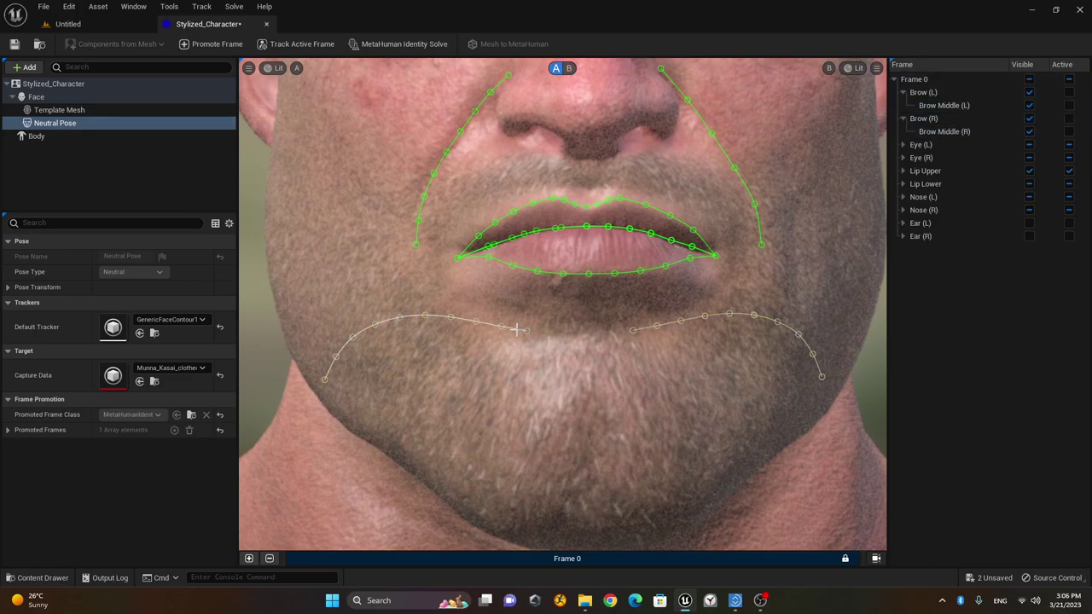
{"action": "left_click", "coordinate": [516, 327]}
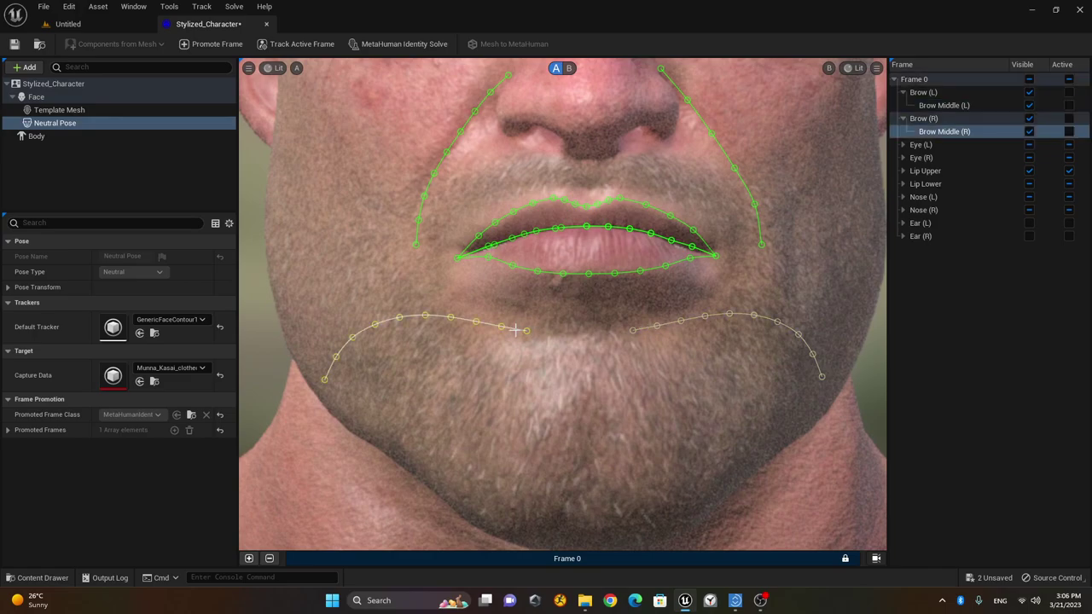
{"action": "left_click", "coordinate": [651, 329], "text": "shift"}
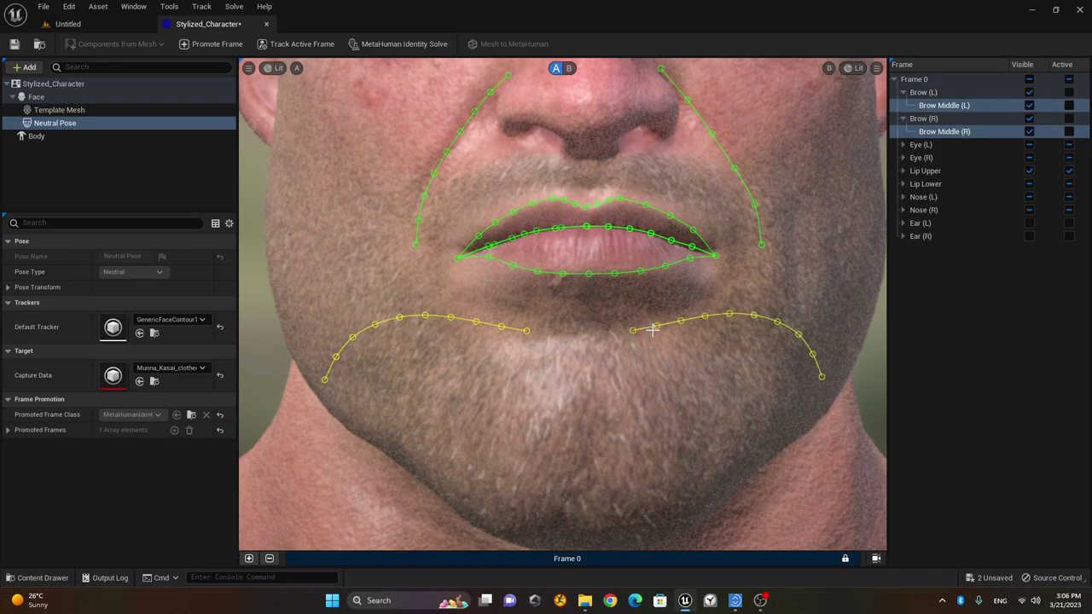
{"action": "left_click_drag", "start_coordinate": [644, 329], "coordinate": [655, 105]}
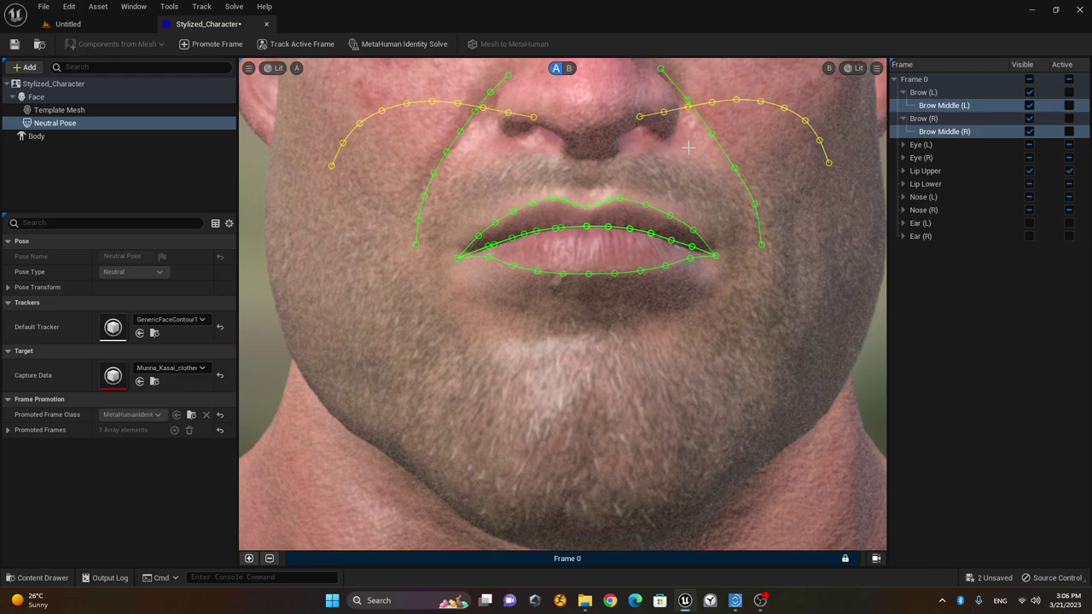
{"action": "scroll", "coordinate": [674, 145], "scroll_direction": "down", "scroll_amount": 2}
{"action": "left_click", "coordinate": [695, 182]}
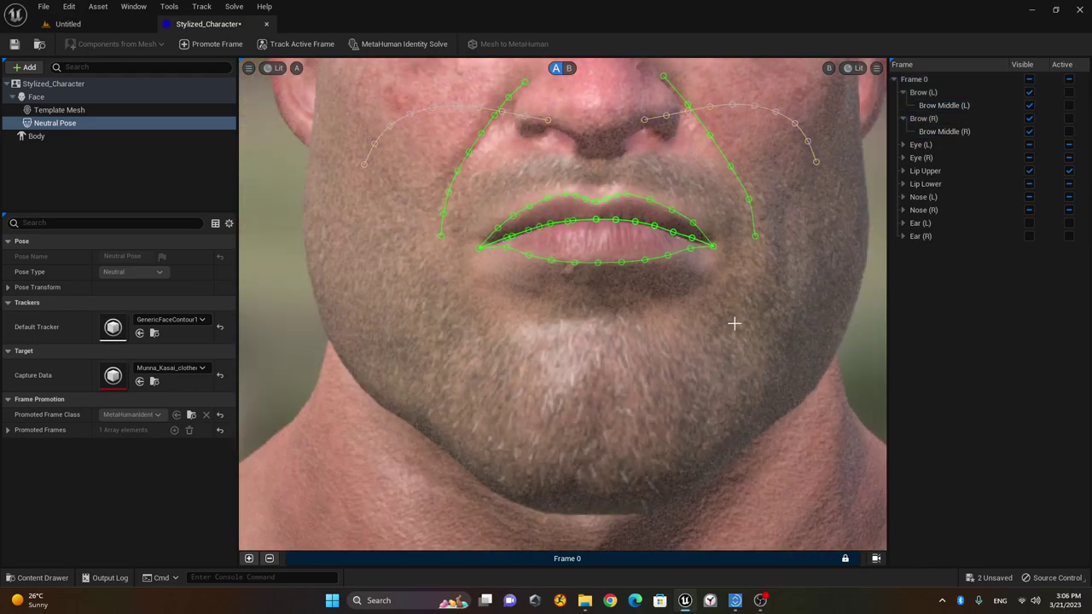
Place the Brow (L) and Brow (R) curves individually just above the character's matching eyebrows.
{"action": "scroll", "coordinate": [827, 341], "scroll_direction": "down", "scroll_amount": 3}
{"action": "middle_click_drag", "start_coordinate": [797, 340], "coordinate": [762, 390]}
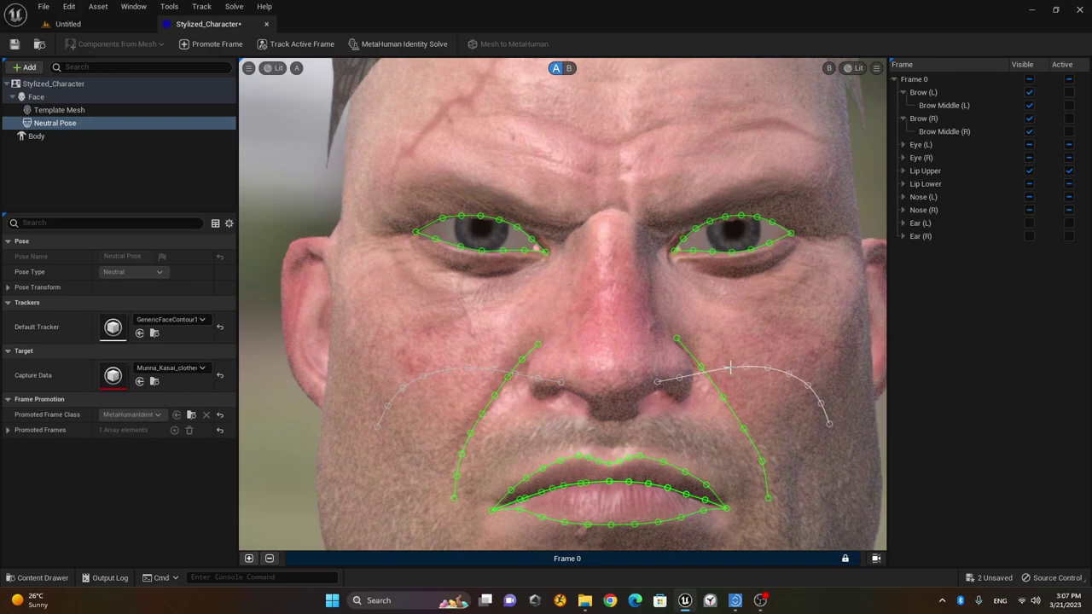
{"action": "left_click", "coordinate": [730, 368]}
{"action": "left_click_drag", "start_coordinate": [732, 368], "coordinate": [714, 169]}
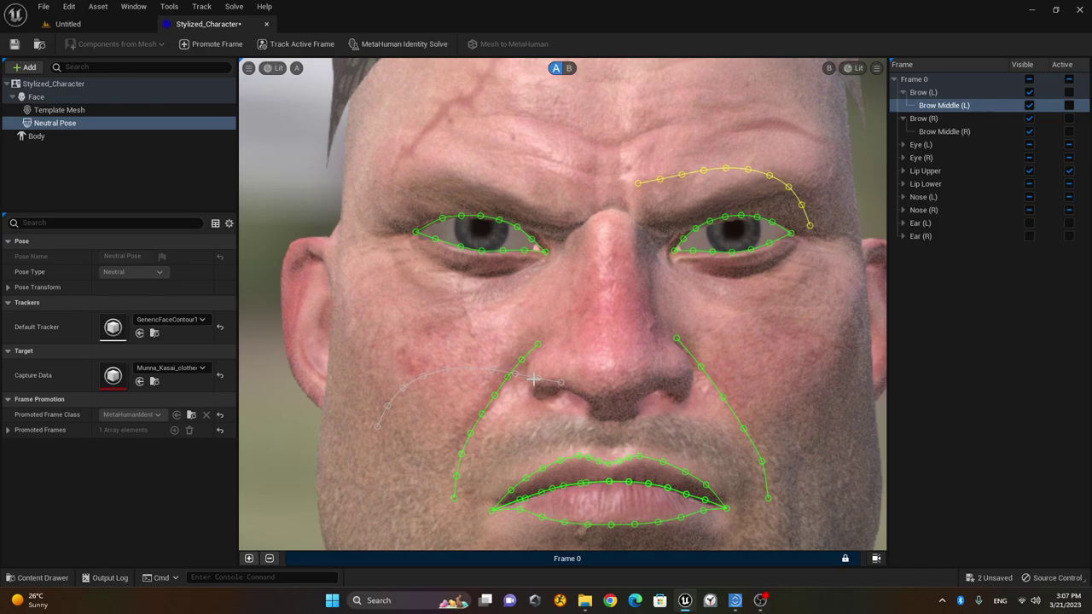
{"action": "left_click_drag", "start_coordinate": [546, 381], "coordinate": [574, 182]}
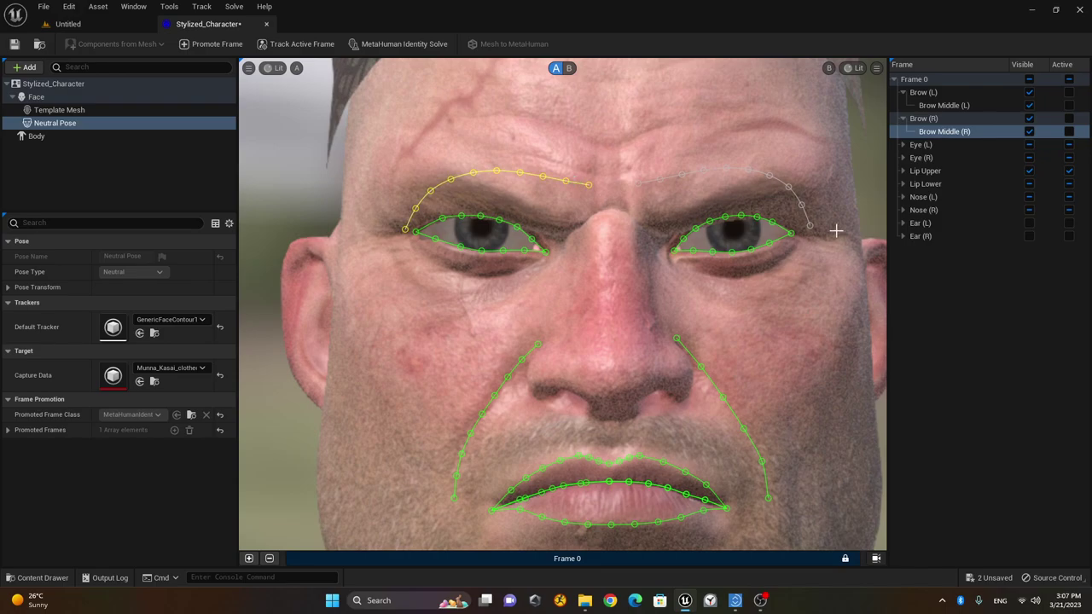
Lower the four innermost markers of the Brow (L) curve onto the upper edge of the character's left eyebrow.
{"action": "scroll", "coordinate": [772, 153], "scroll_direction": "up", "scroll_amount": 4}
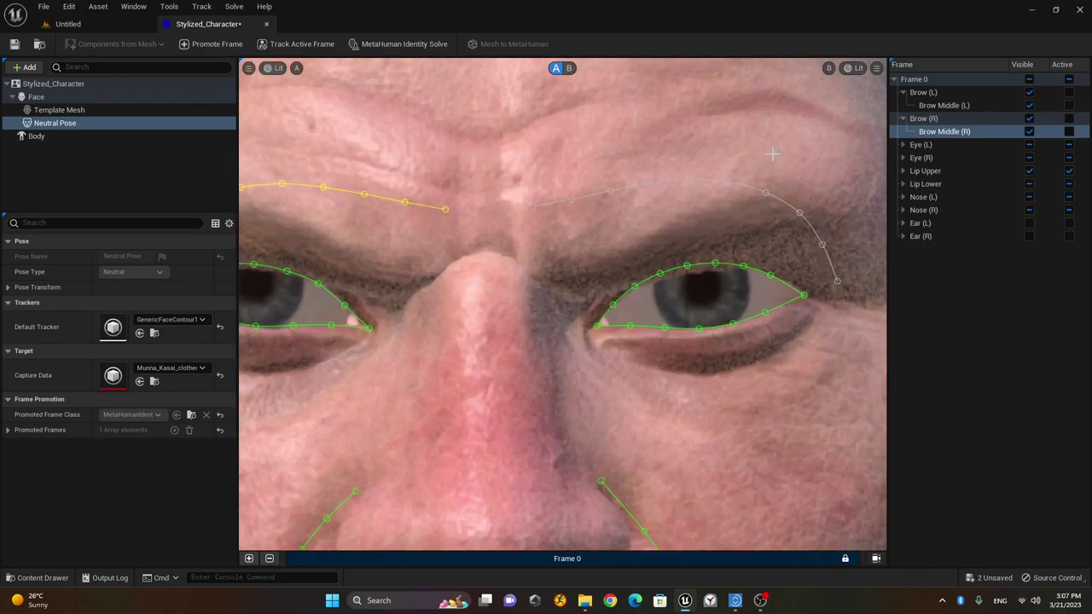
{"action": "scroll", "coordinate": [772, 154], "scroll_direction": "down", "scroll_amount": 3}
{"action": "left_click", "coordinate": [750, 402]}
{"action": "scroll", "coordinate": [749, 402], "scroll_direction": "up", "scroll_amount": 4}
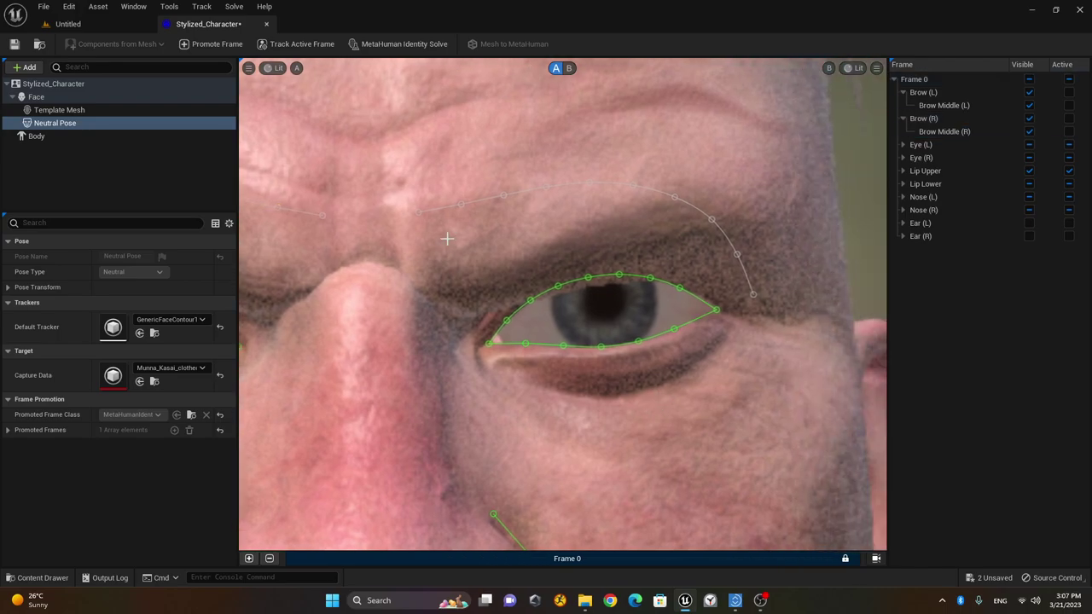
{"action": "left_click_drag", "start_coordinate": [418, 214], "coordinate": [439, 290]}
{"action": "left_click_drag", "start_coordinate": [461, 204], "coordinate": [486, 264]}
{"action": "left_click_drag", "start_coordinate": [505, 197], "coordinate": [529, 242]}
{"action": "left_click_drag", "start_coordinate": [547, 185], "coordinate": [566, 226]}
{"action": "left_click_drag", "start_coordinate": [594, 182], "coordinate": [604, 209]}
{"action": "key", "text": "ctrl+z"}
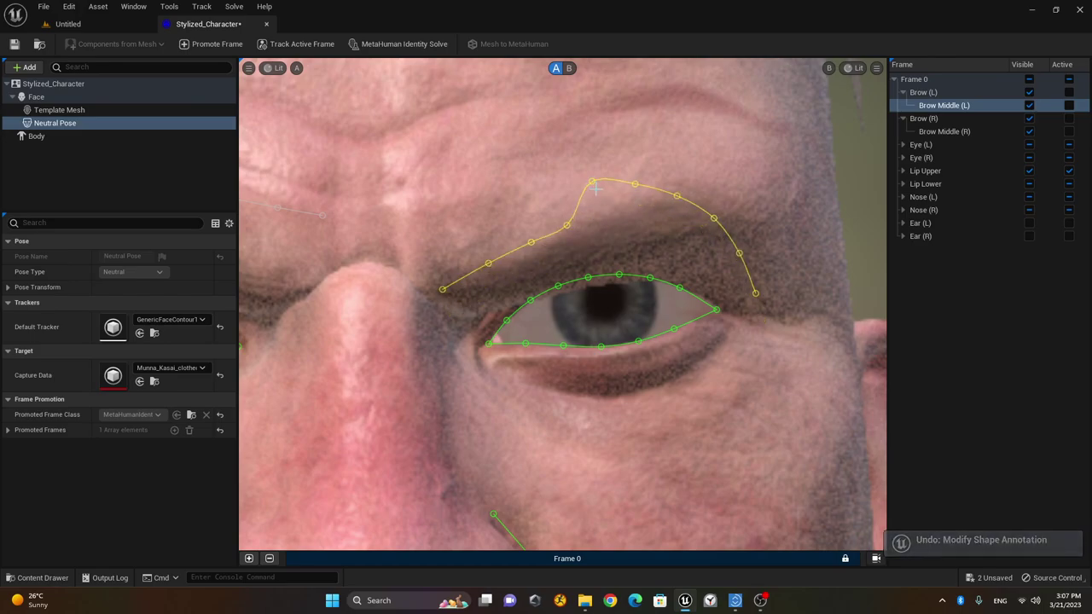
{"action": "left_click", "coordinate": [867, 193]}
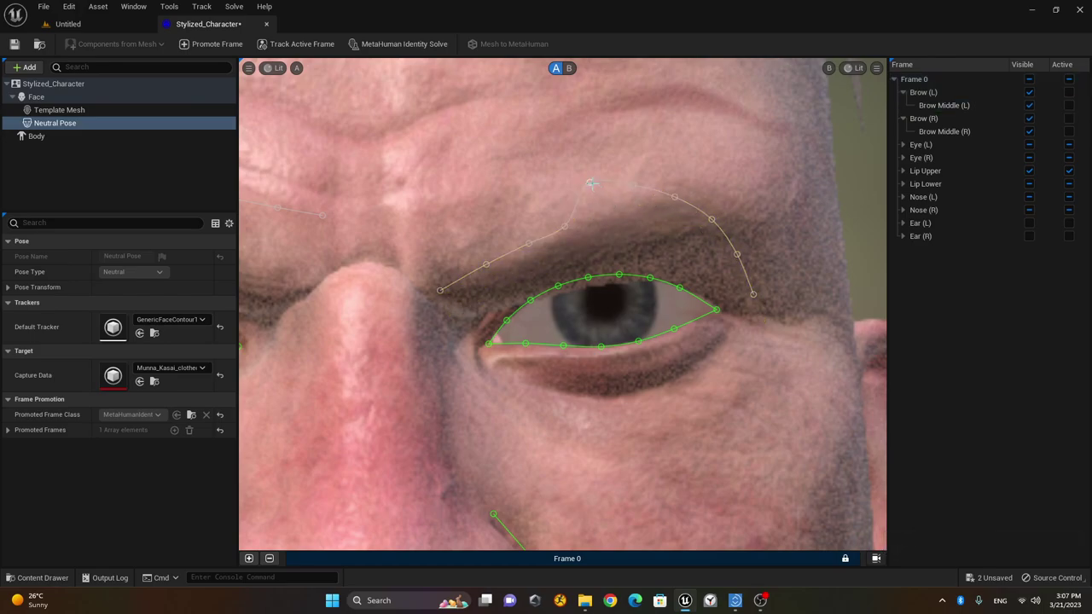
Reposition the middle and outer Brow (L) markers to follow the upper edge of the left eyebrow out to its tail.
{"action": "left_click_drag", "start_coordinate": [590, 182], "coordinate": [602, 210]}
{"action": "left_click_drag", "start_coordinate": [633, 185], "coordinate": [676, 203]}
{"action": "left_click_drag", "start_coordinate": [754, 293], "coordinate": [738, 215]}
{"action": "left_click", "coordinate": [709, 211]}
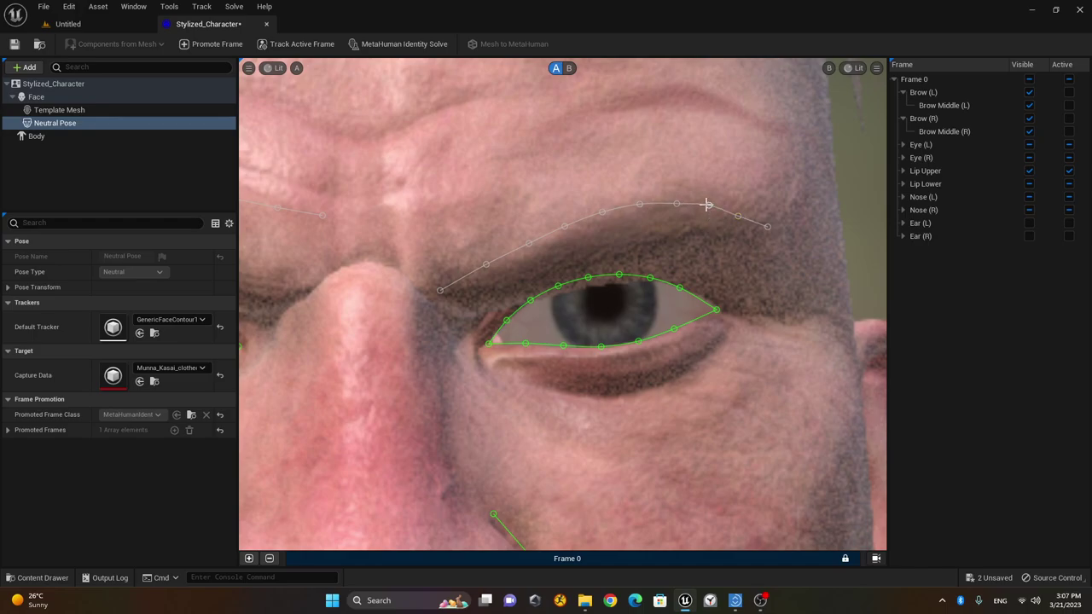
{"action": "left_click", "coordinate": [708, 205]}
{"action": "left_click", "coordinate": [677, 202]}
Lower the inner and middle markers of the Brow (R) curve onto the upper edge of the character's right eyebrow.
{"action": "middle_click_drag", "start_coordinate": [449, 359], "coordinate": [508, 329]}
{"action": "scroll", "coordinate": [508, 330], "scroll_direction": "down", "scroll_amount": 2}
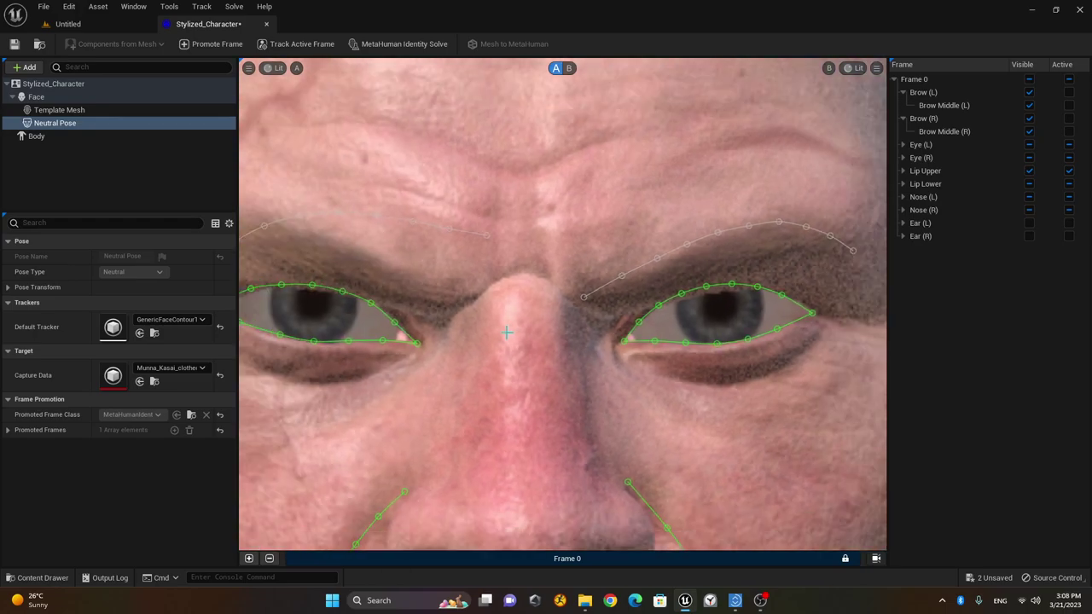
{"action": "left_click_drag", "start_coordinate": [487, 238], "coordinate": [467, 295]}
{"action": "left_click_drag", "start_coordinate": [450, 229], "coordinate": [433, 283]}
{"action": "middle_click_drag", "start_coordinate": [458, 341], "coordinate": [528, 345]}
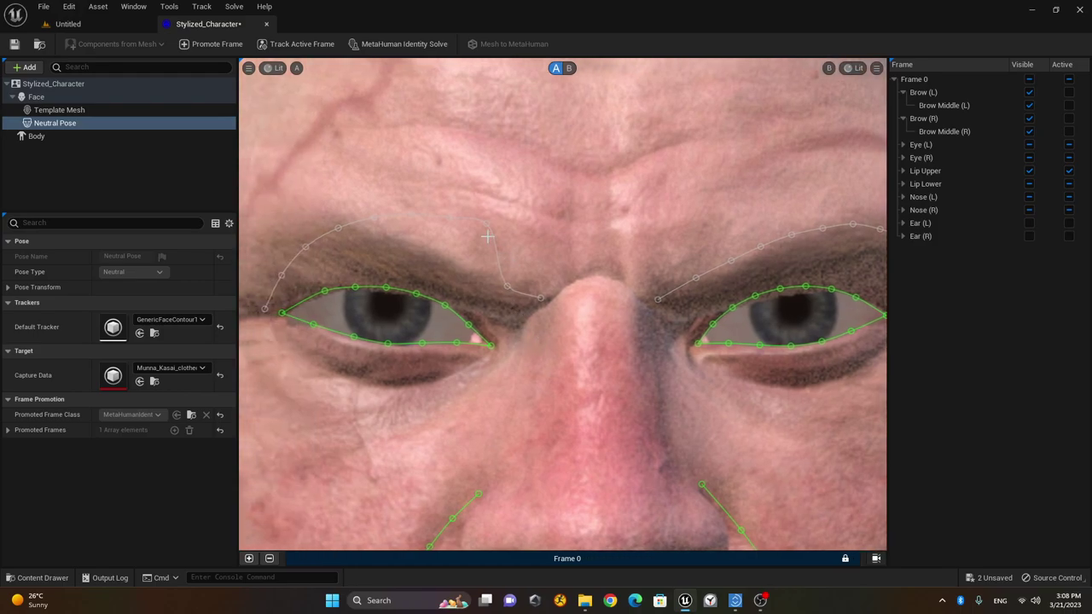
{"action": "left_click_drag", "start_coordinate": [487, 224], "coordinate": [327, 247]}
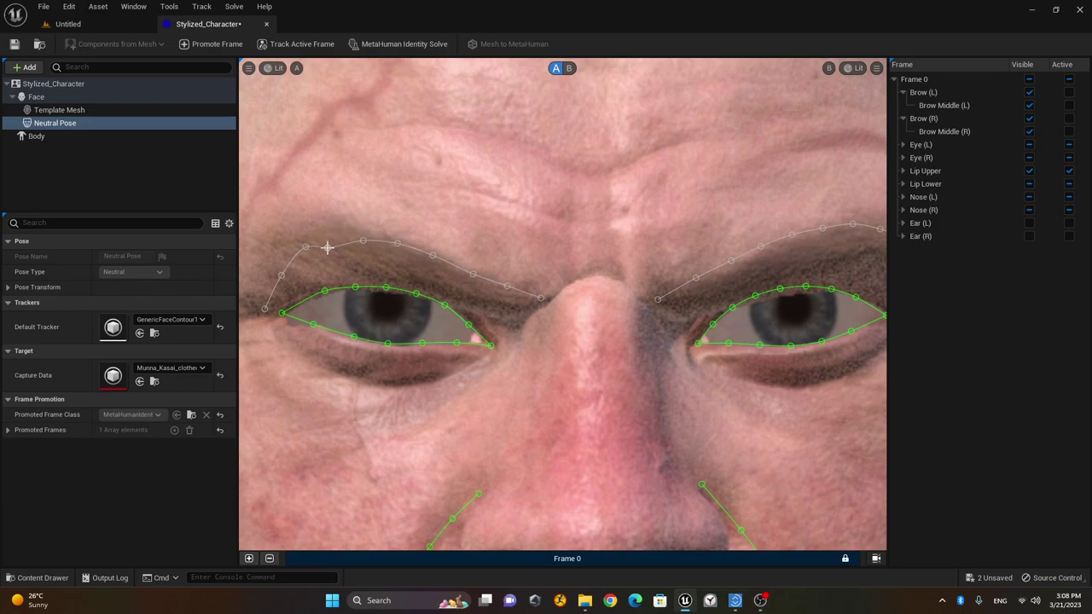
Move the outer Brow (R) markers along the tail of the right eyebrow and smooth the curve's arch.
{"action": "scroll", "coordinate": [486, 295], "scroll_direction": "down", "scroll_amount": 2}
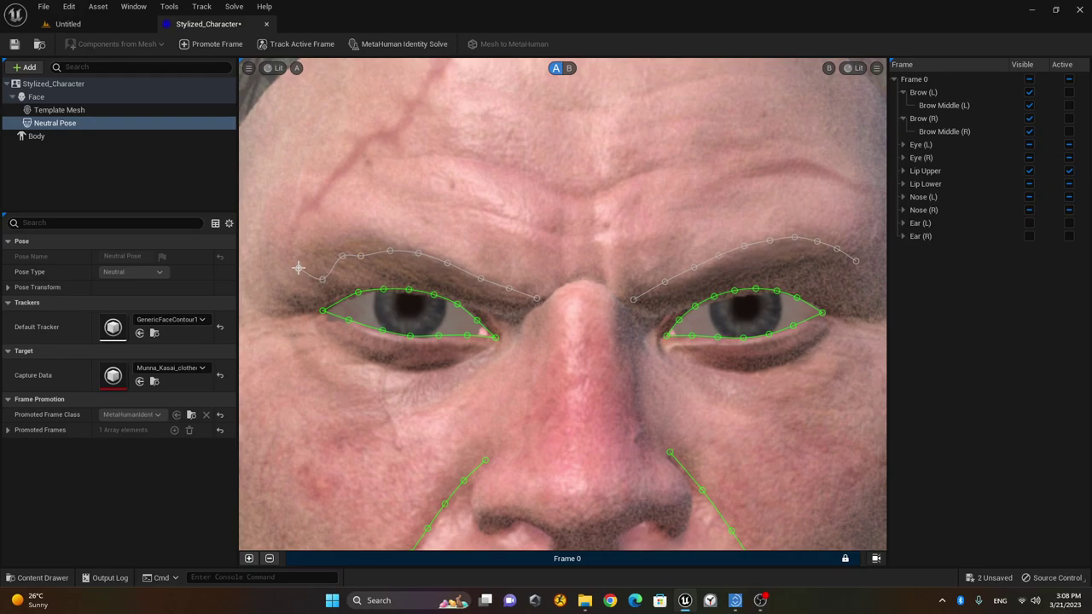
{"action": "left_click_drag", "start_coordinate": [324, 280], "coordinate": [391, 247]}
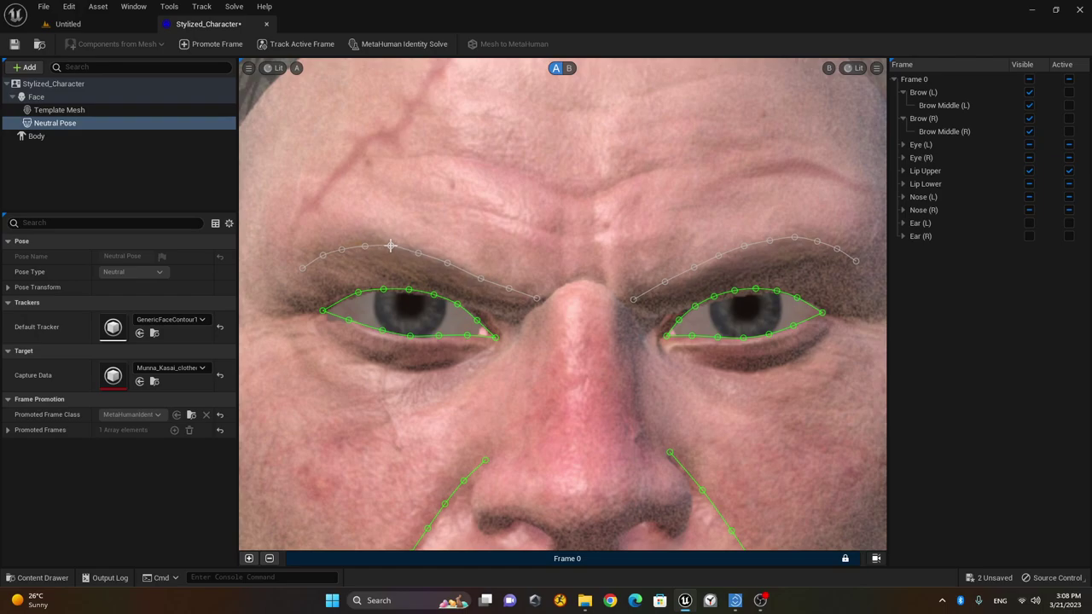
{"action": "left_click_drag", "start_coordinate": [481, 279], "coordinate": [365, 243]}
{"action": "left_click", "coordinate": [390, 245]}
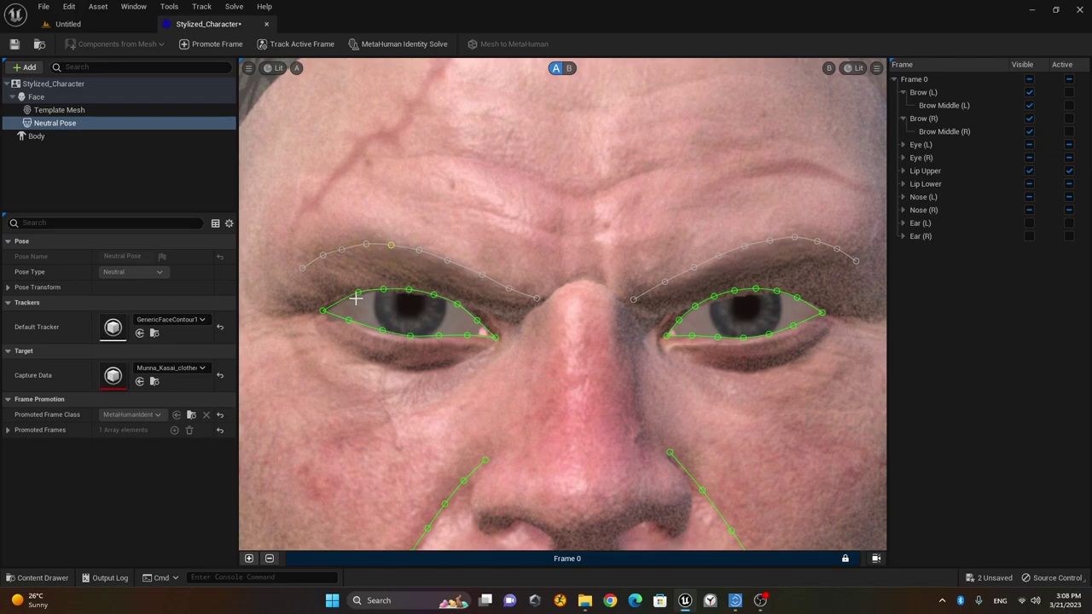
Fine-tune the two innermost Brow (R) markers at the inner end of the right eyebrow.
{"action": "scroll", "coordinate": [562, 305], "scroll_direction": "up", "scroll_amount": 5}
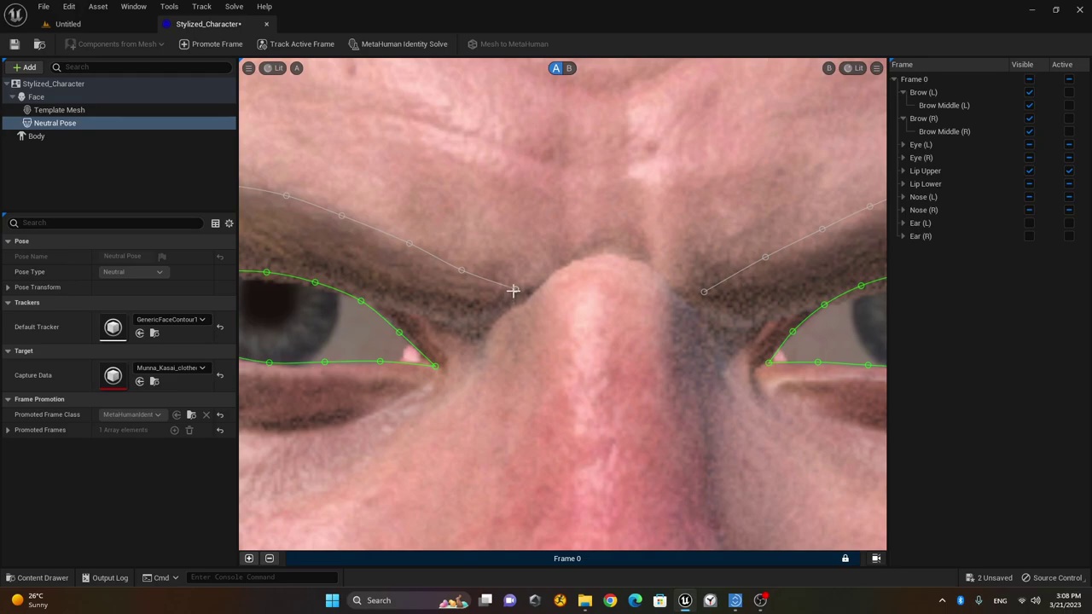
{"action": "left_click", "coordinate": [512, 293]}
{"action": "left_click", "coordinate": [459, 271]}
{"action": "scroll", "coordinate": [490, 317], "scroll_direction": "down", "scroll_amount": 2}
{"action": "scroll", "coordinate": [490, 317], "scroll_direction": "down", "scroll_amount": 3}
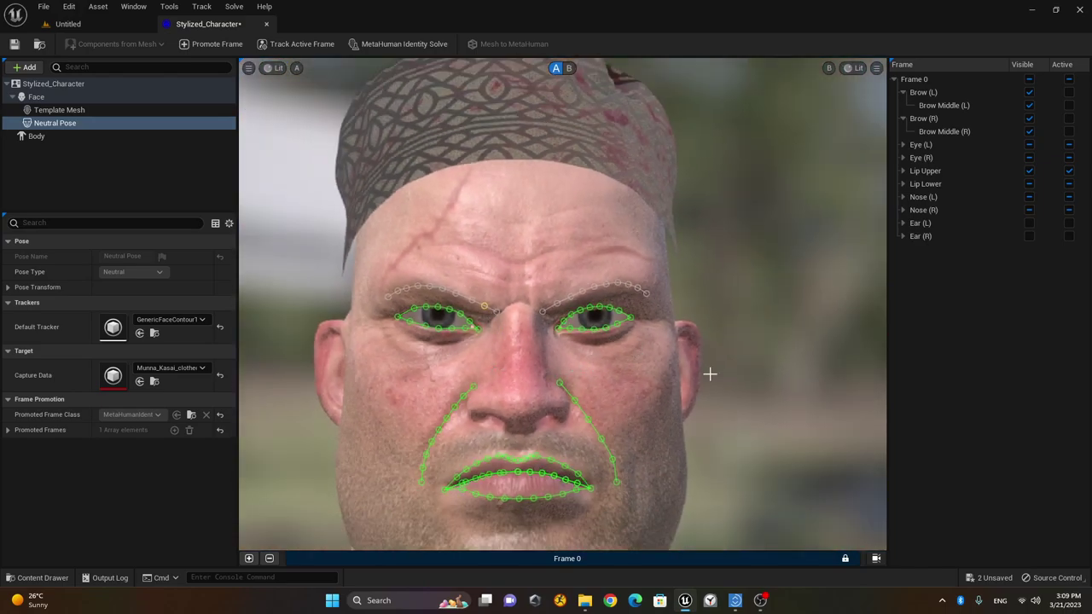
Run the MetaHuman Identity Solve and display the fitted template mesh in view B.
{"action": "left_click", "coordinate": [408, 47]}
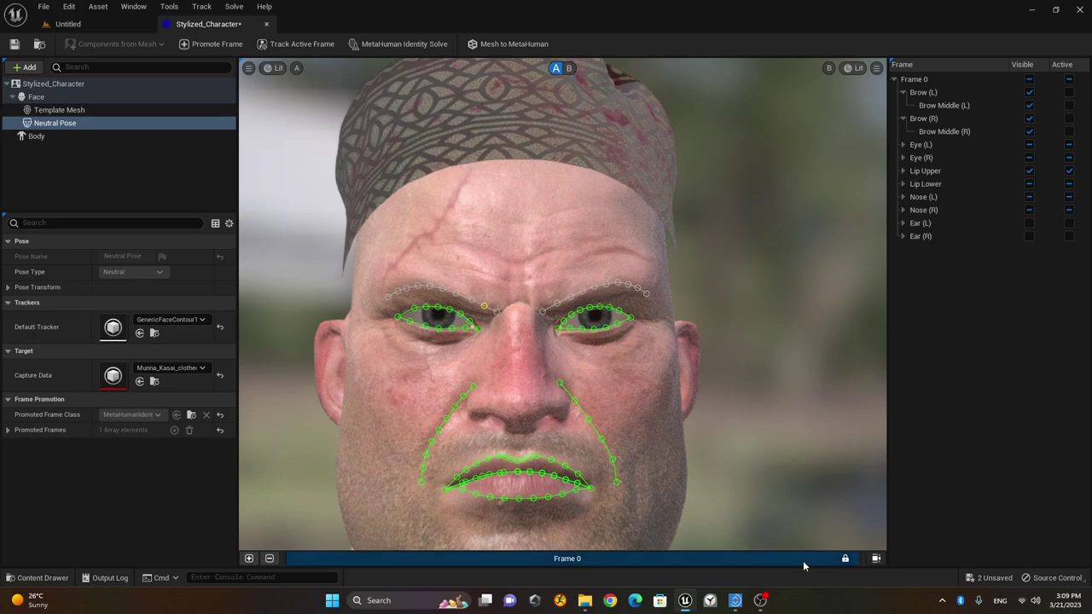
{"action": "left_click", "coordinate": [569, 68]}
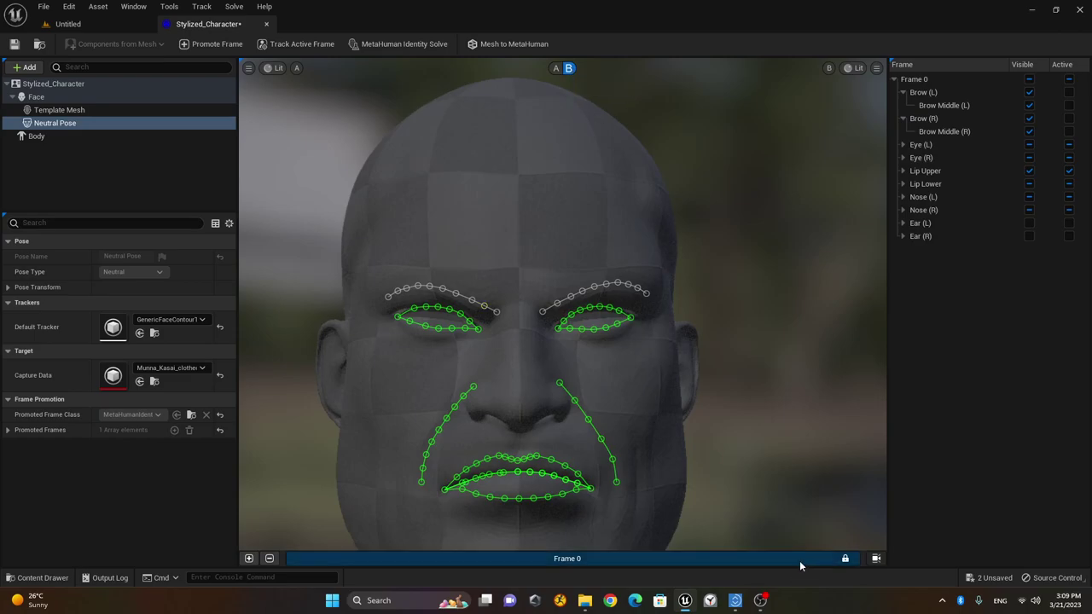
Turn off Lock Camera for Frame 0 and orbit to a three-quarter view of the fitted head.
{"action": "right_click", "coordinate": [813, 557]}
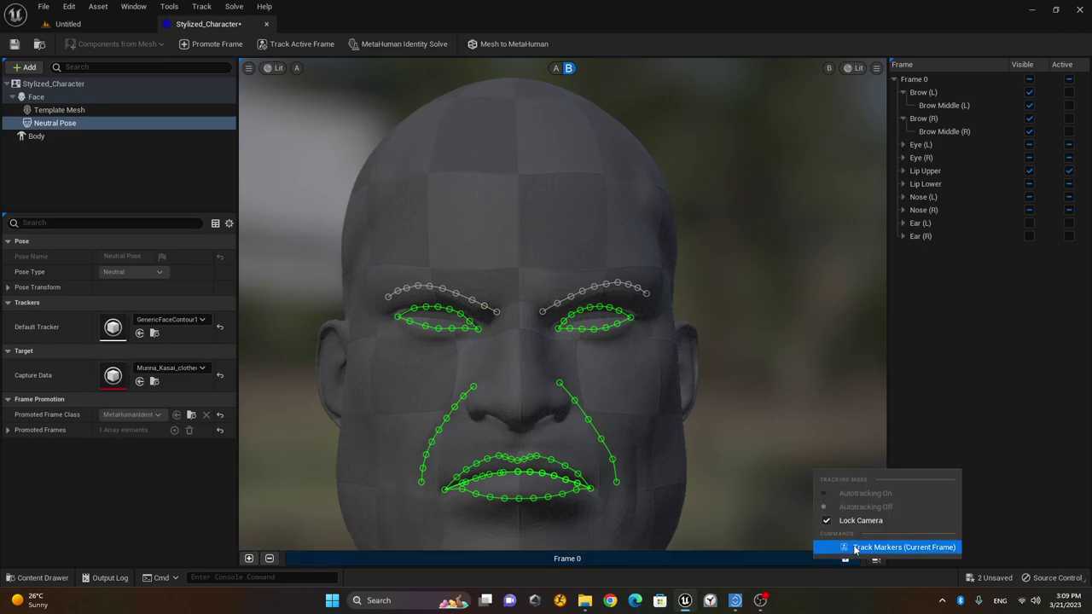
{"action": "left_click", "coordinate": [817, 521]}
{"action": "left_click_drag", "start_coordinate": [817, 522], "coordinate": [372, 268]}
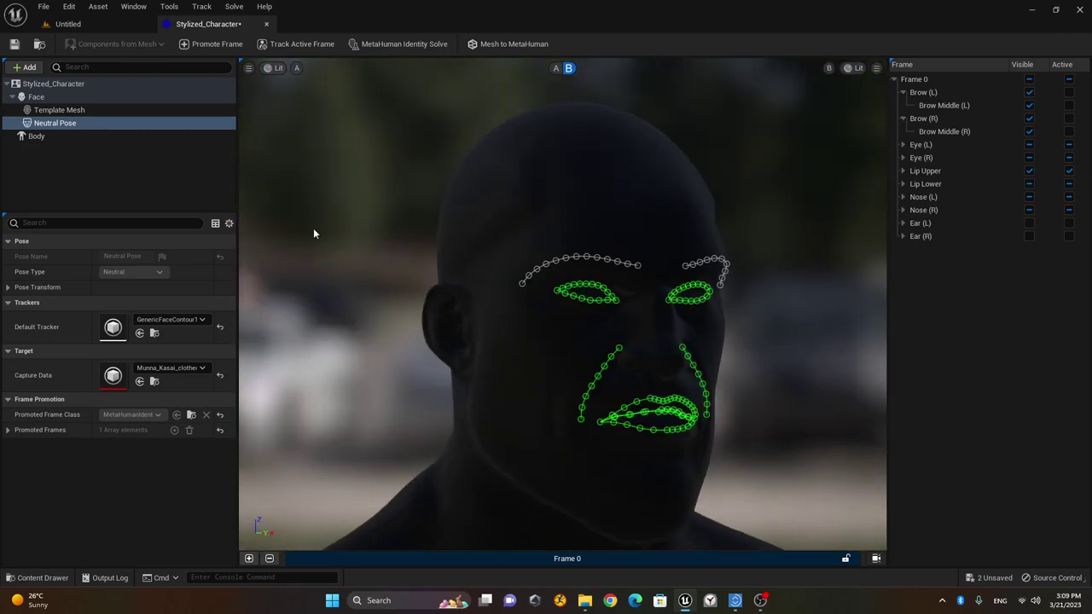
Try an EV100 exposure of about 5.5 with the Lighting Only view mode, and return to Lit.
{"action": "left_click", "coordinate": [273, 67]}
{"action": "mouse_move", "coordinate": [334, 149]}
{"action": "left_mouse_down"}
{"action": "mouse_move", "coordinate": [320, 149]}
{"action": "mouse_move", "coordinate": [348, 149]}
{"action": "left_mouse_up"}
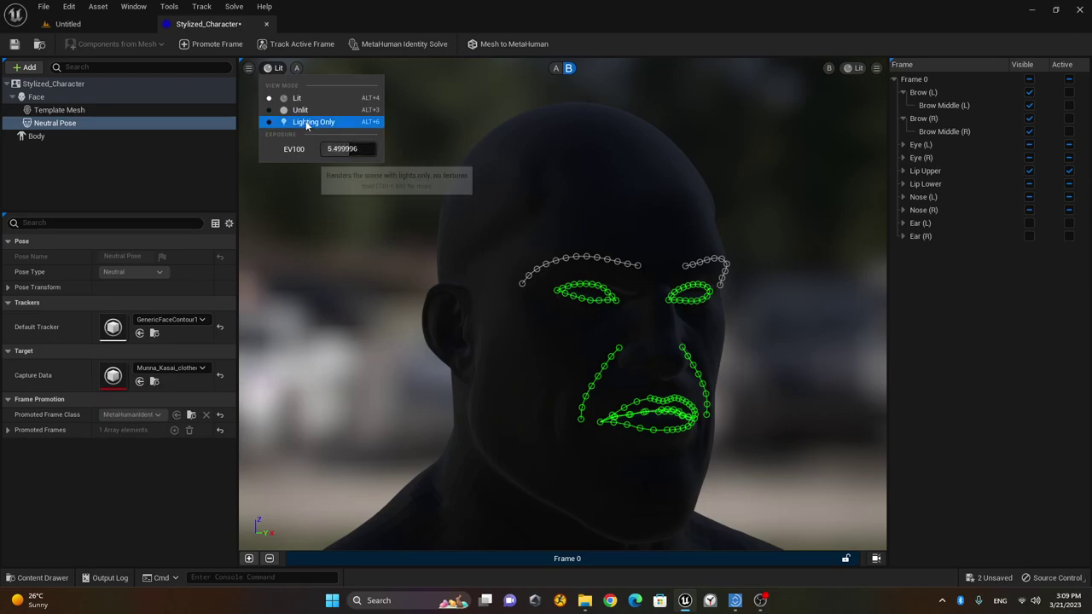
{"action": "left_click", "coordinate": [295, 122]}
{"action": "left_click", "coordinate": [293, 67]}
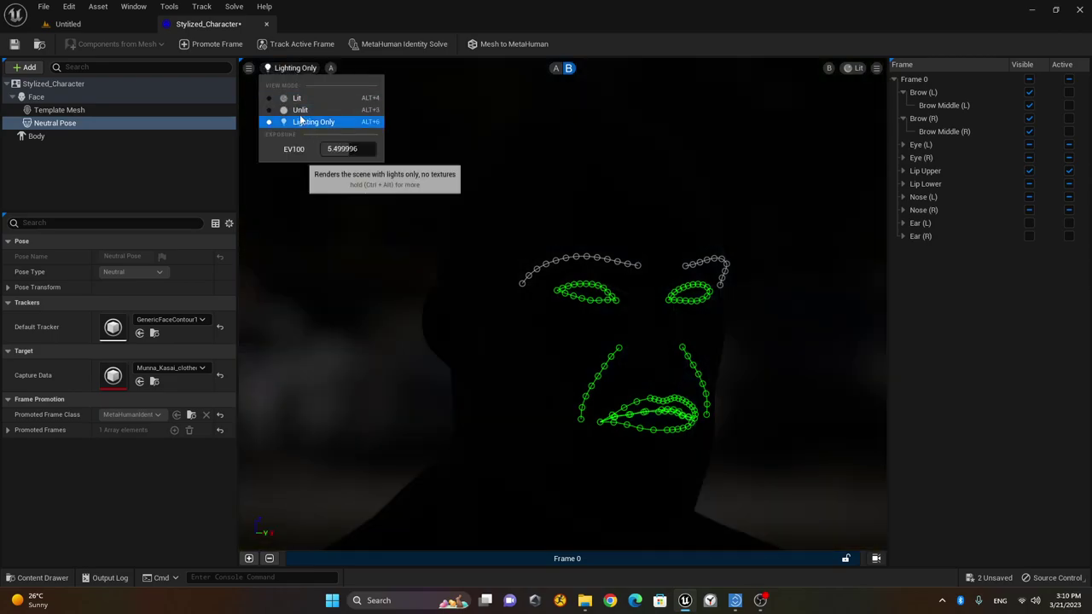
{"action": "left_click", "coordinate": [292, 104]}
Set the EV100 exposure to about 7.3 and change the view mode to Unlit.
{"action": "left_click", "coordinate": [275, 67]}
{"action": "mouse_move", "coordinate": [345, 149]}
{"action": "left_mouse_down"}
{"action": "mouse_move", "coordinate": [362, 149]}
{"action": "mouse_move", "coordinate": [351, 148]}
{"action": "left_mouse_up"}
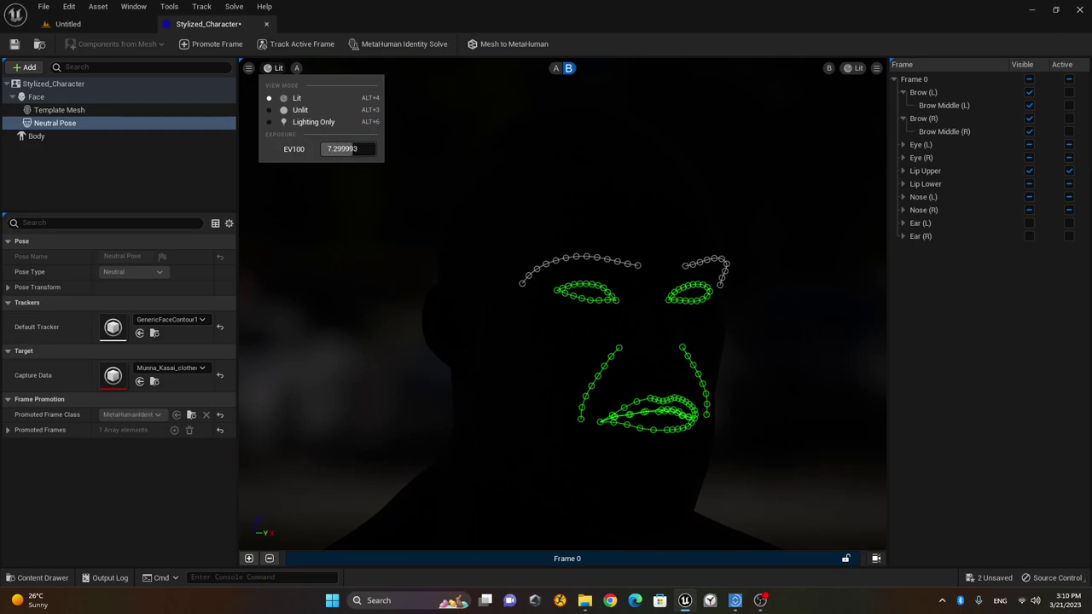
{"action": "left_click", "coordinate": [300, 110]}
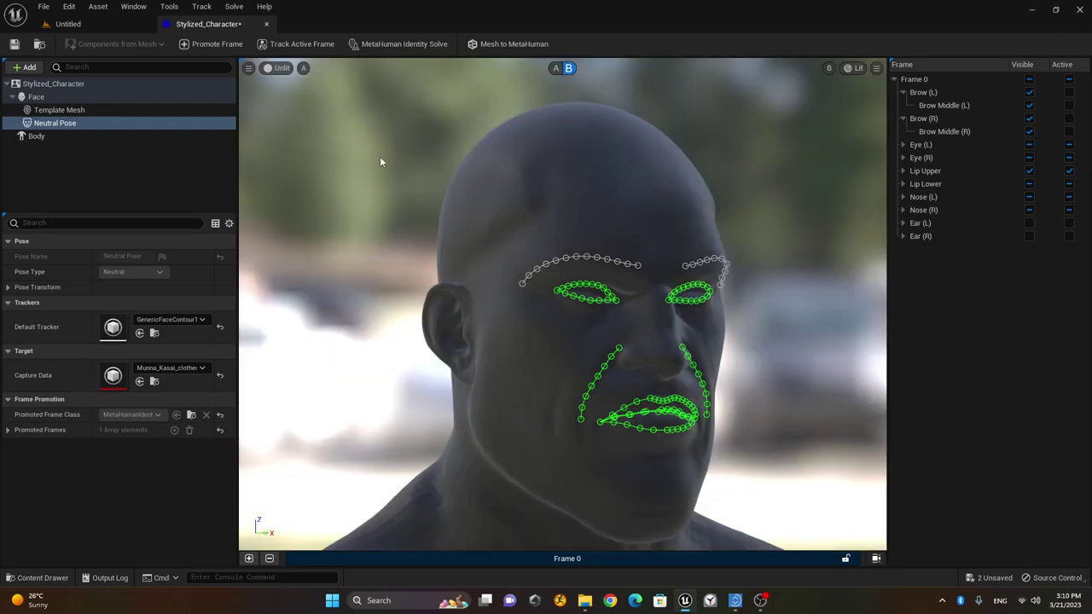
Face the fitted head frontally and compare the original character in view A with the template mesh in view B.
{"action": "left_click_drag", "start_coordinate": [589, 366], "coordinate": [699, 419]}
{"action": "key", "text": "f"}
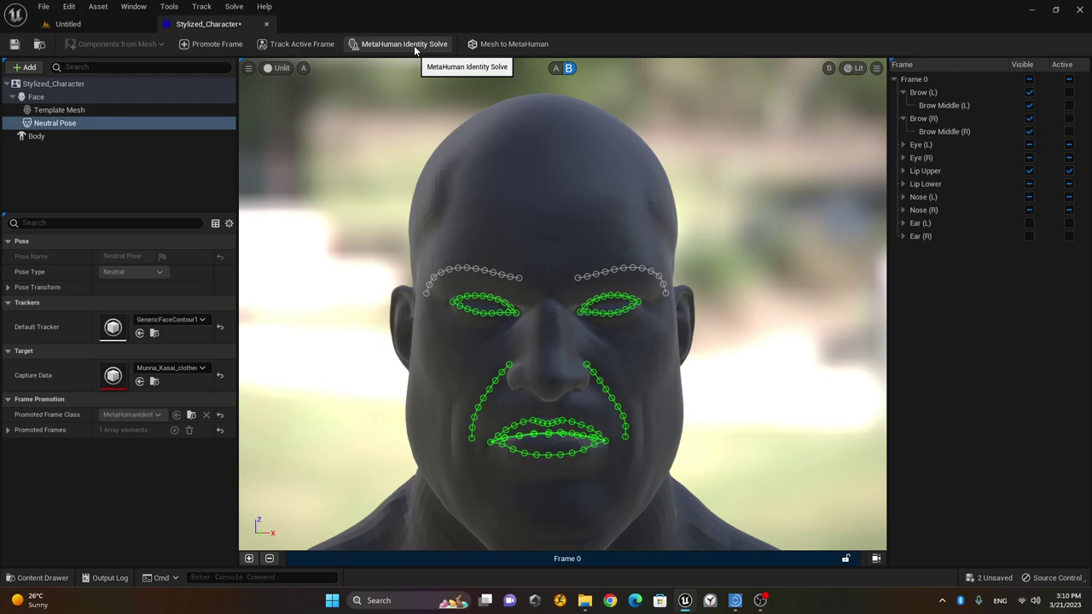
{"action": "left_click", "coordinate": [556, 70]}
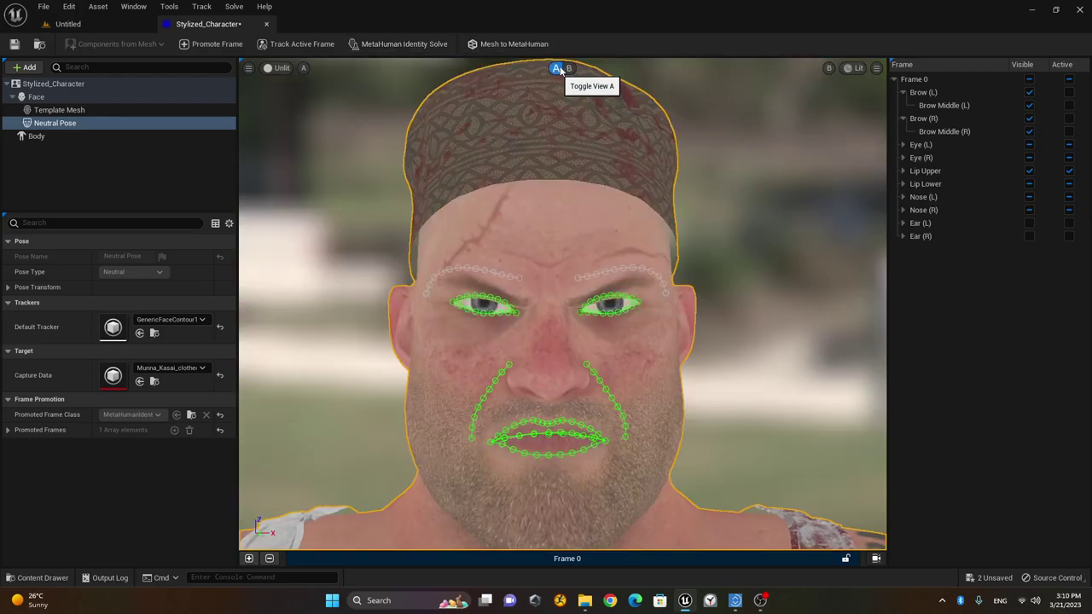
{"action": "left_click", "coordinate": [568, 69]}
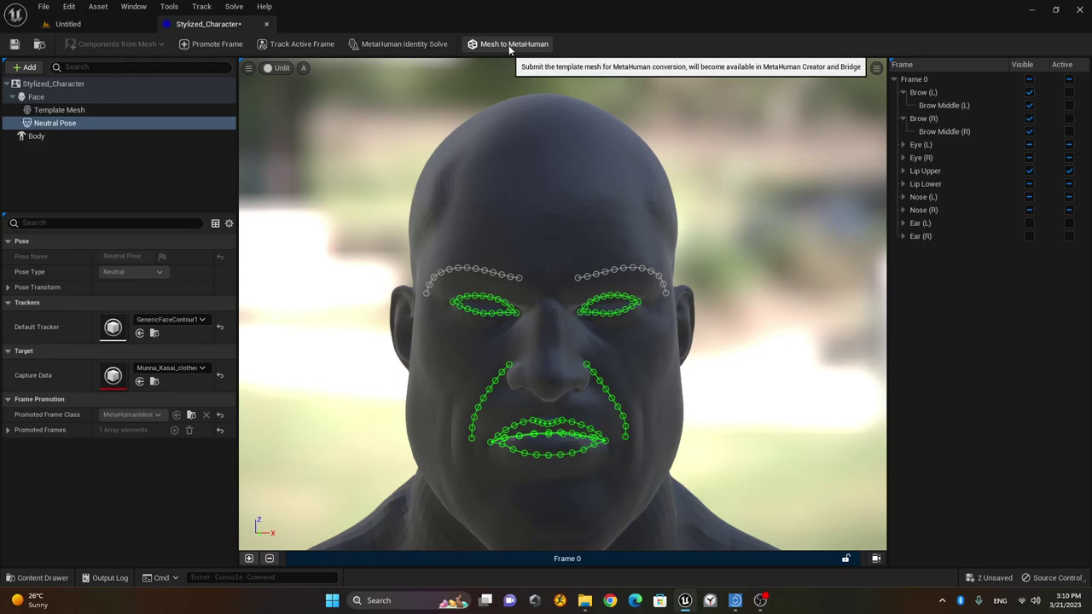
Set up the identity's Body part with the maximum height and the heavyset male body type preset.
{"action": "left_click", "coordinate": [510, 47]}
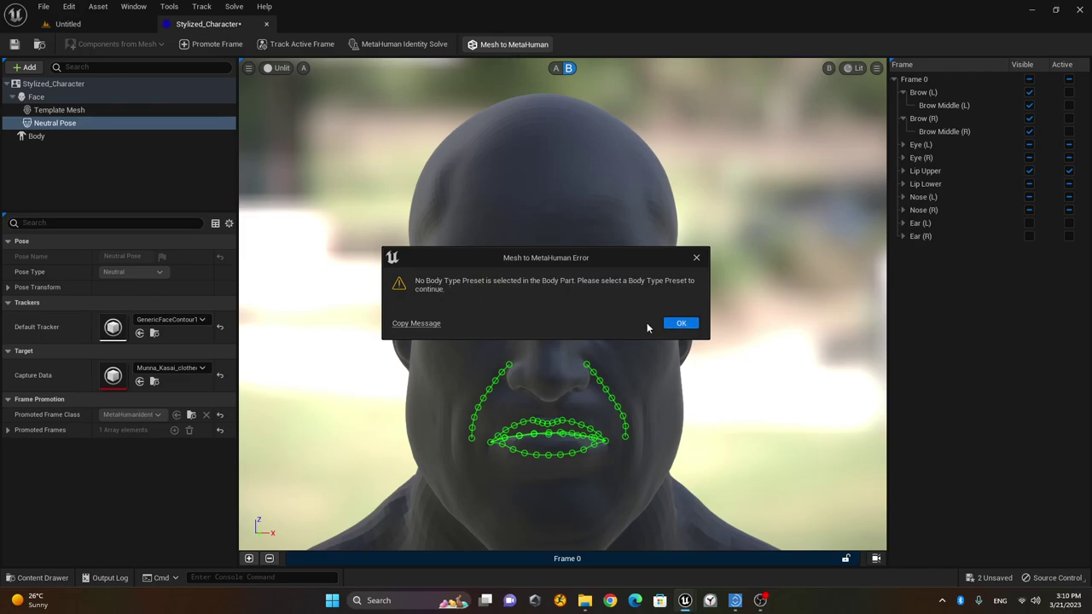
{"action": "left_click", "coordinate": [680, 324]}
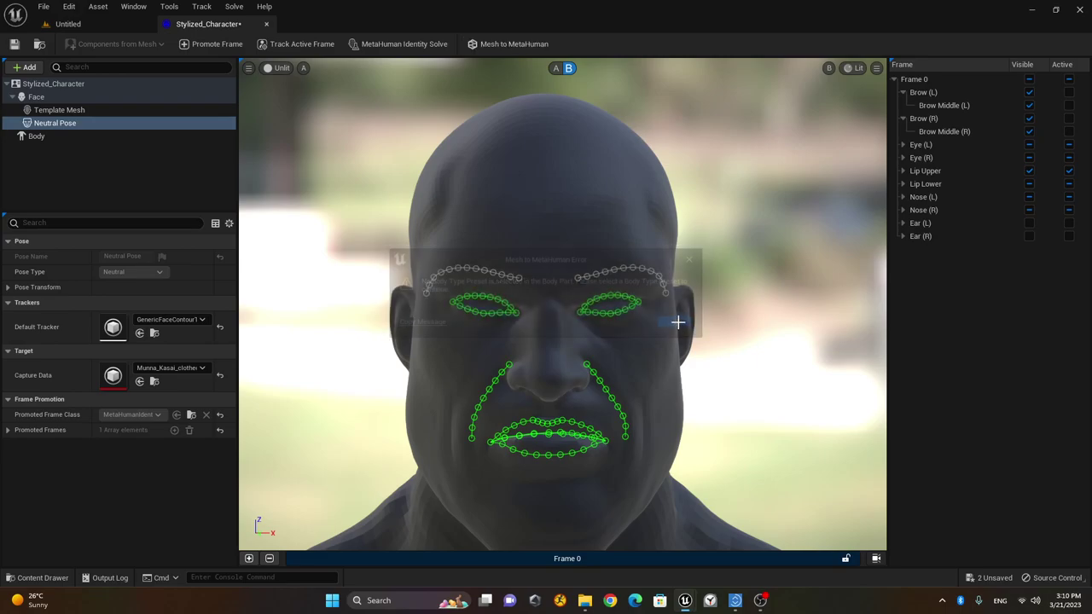
{"action": "left_click", "coordinate": [38, 138]}
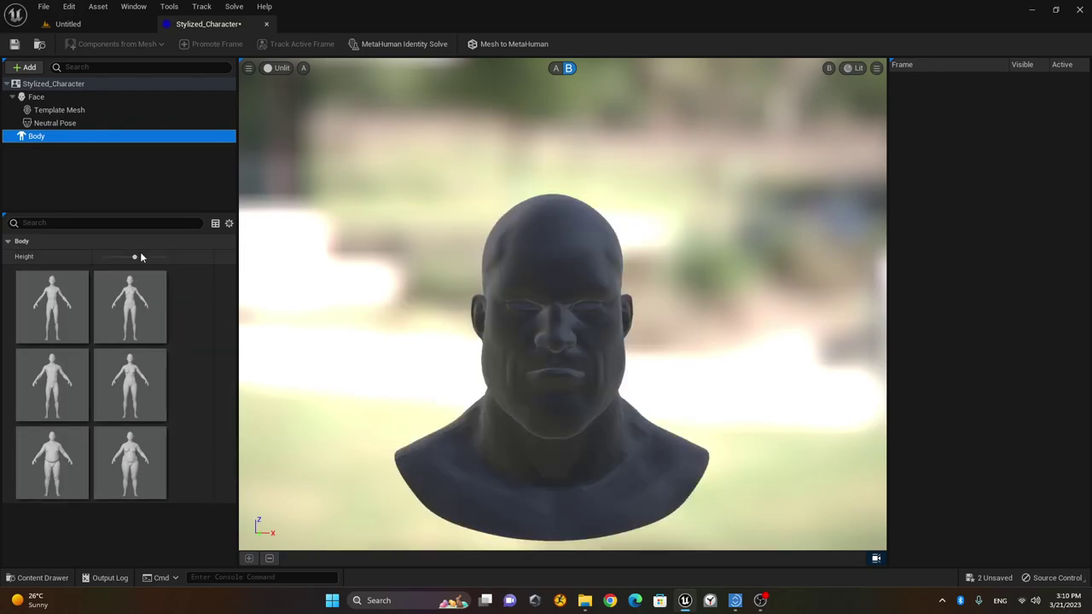
{"action": "left_click_drag", "start_coordinate": [134, 258], "coordinate": [159, 258]}
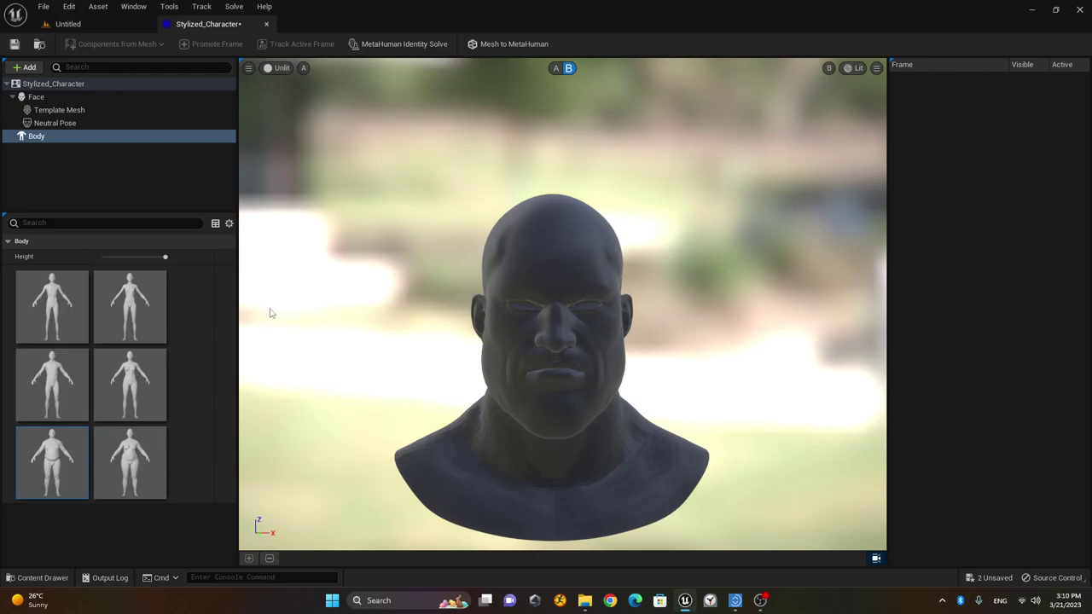
Submit the template mesh with Mesh to MetaHuman, and save and close the Stylized_Character identity asset.
{"action": "left_click", "coordinate": [513, 43]}
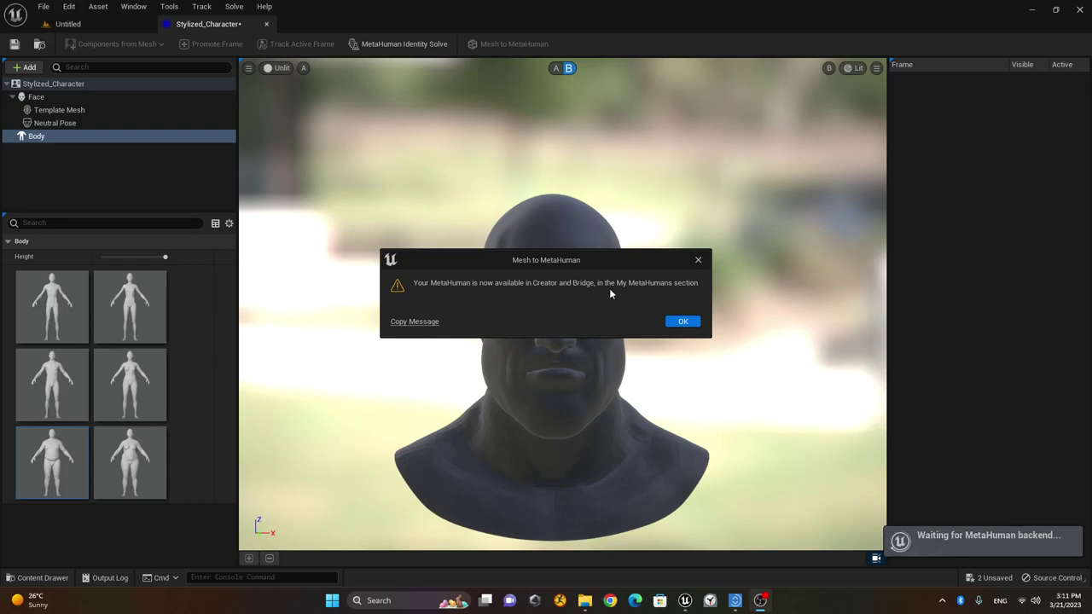
{"action": "left_click", "coordinate": [683, 322]}
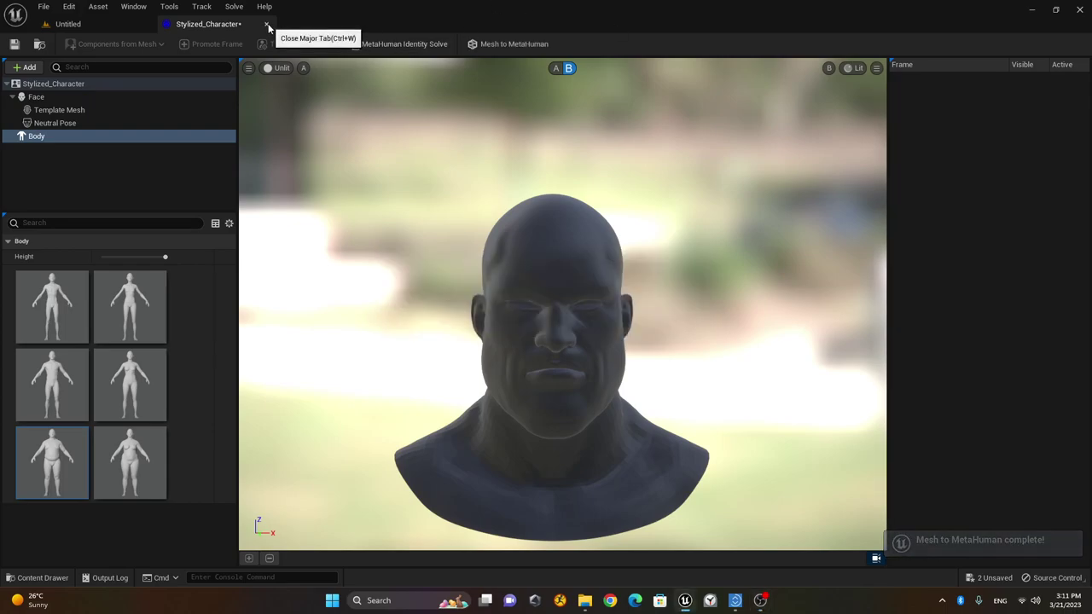
{"action": "left_click", "coordinate": [15, 43]}
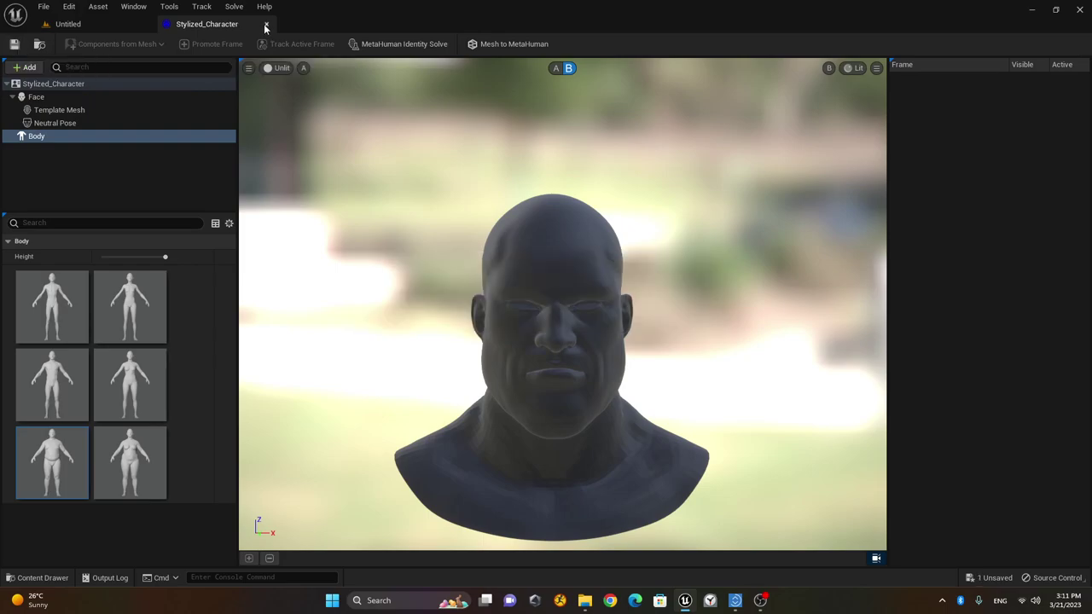
{"action": "left_click", "coordinate": [266, 24]}
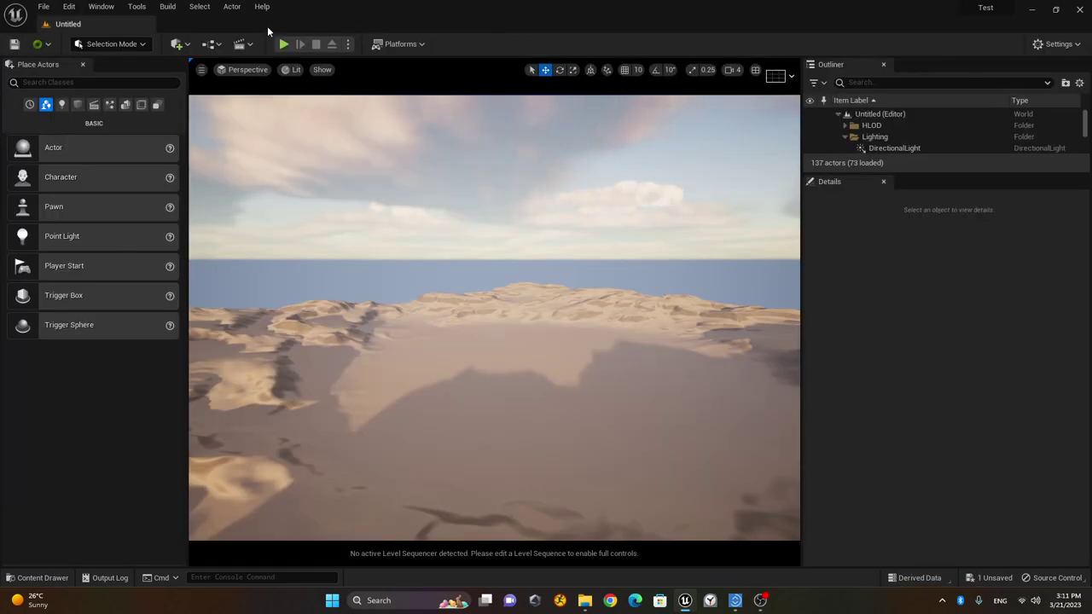
Open Quixel Bridge maximized at its MetaHumans section and restart its background service.
{"action": "left_click", "coordinate": [177, 45]}
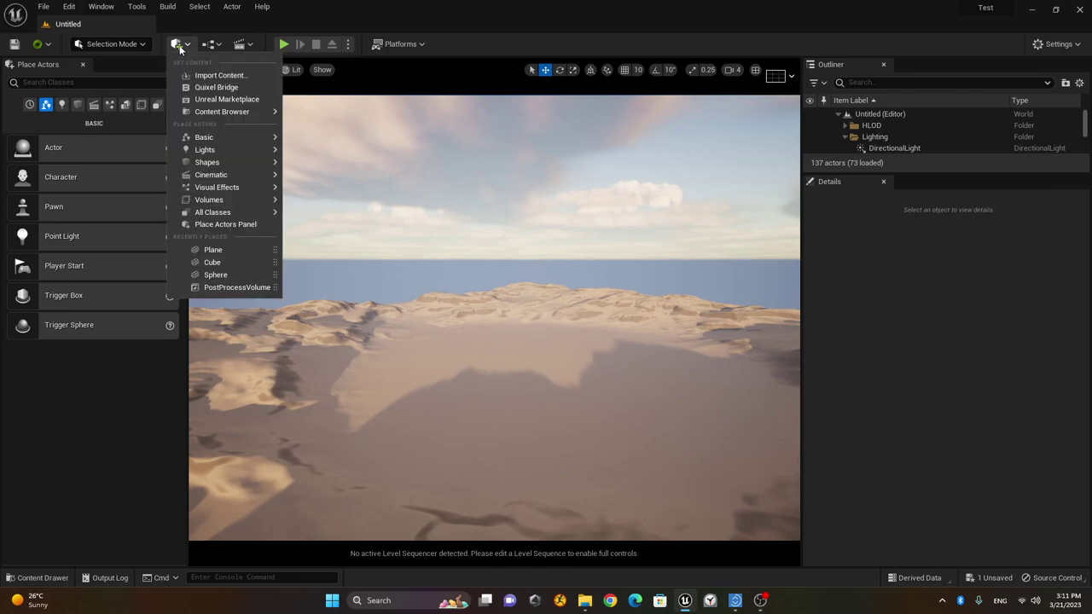
{"action": "left_click", "coordinate": [221, 91]}
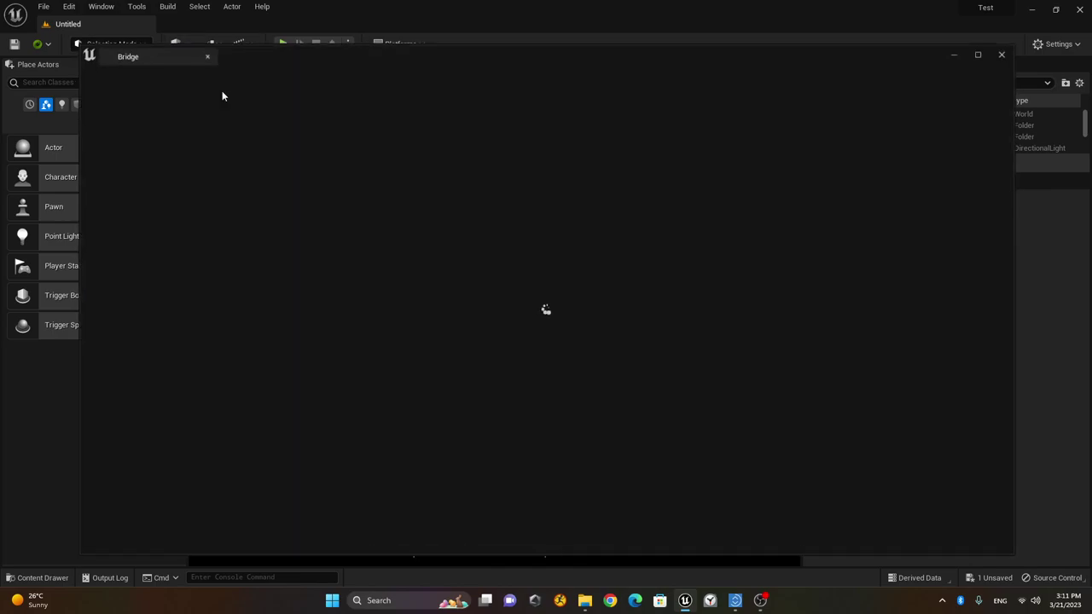
{"action": "left_click", "coordinate": [980, 55]}
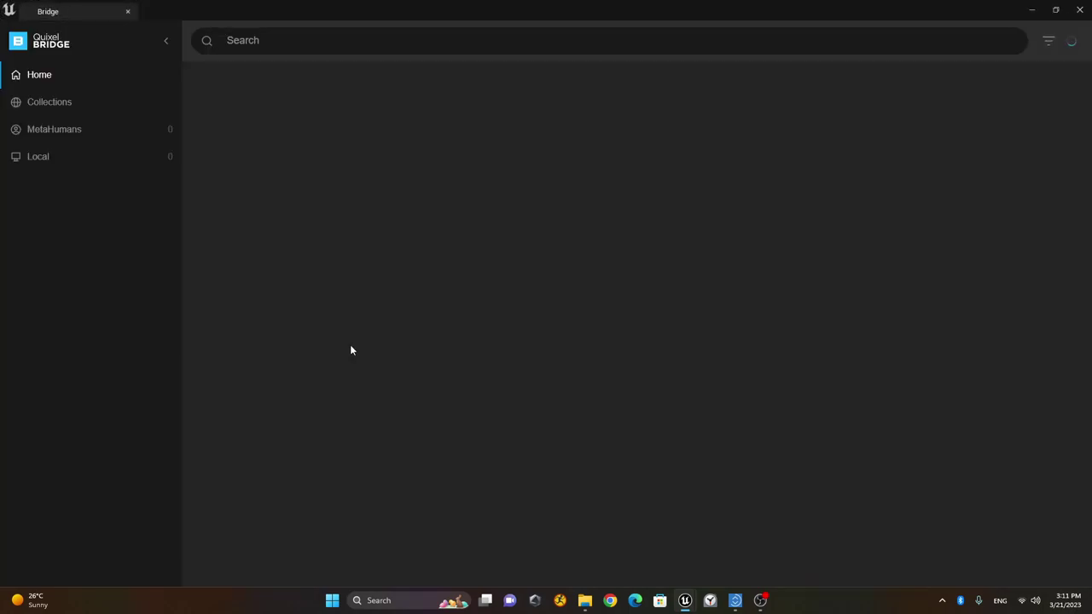
{"action": "left_click", "coordinate": [47, 132]}
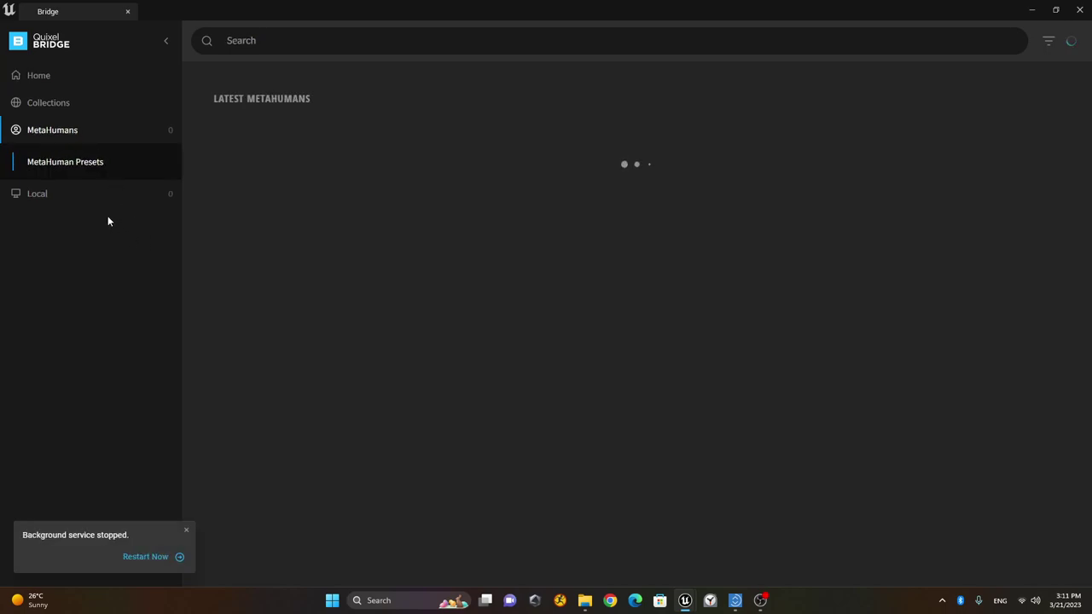
{"action": "left_click", "coordinate": [153, 558]}
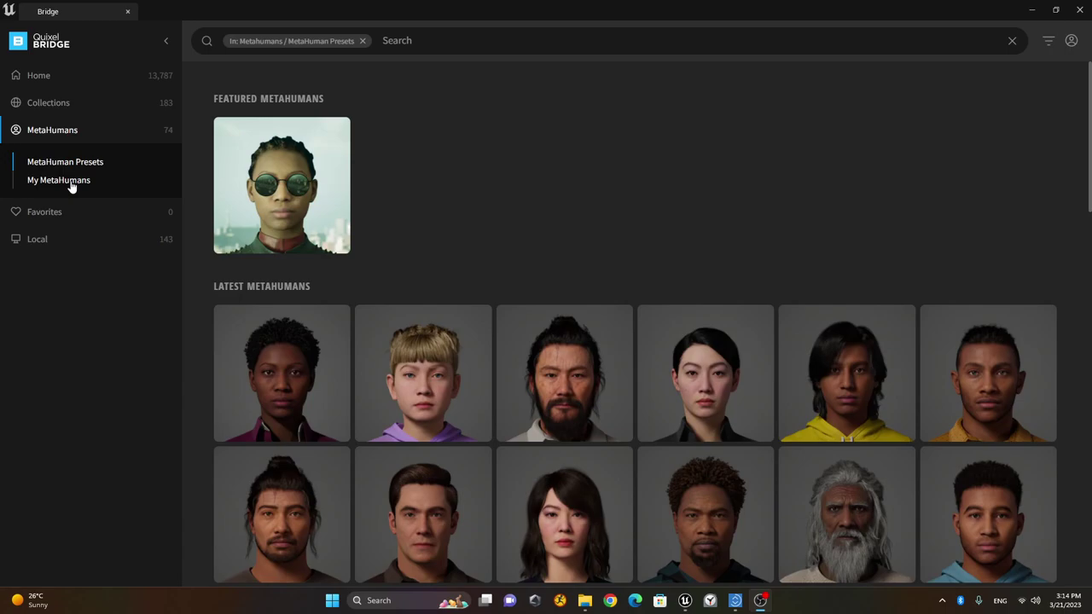
Select Stylized_Character among My MetaHumans and launch it in the latest version of MetaHuman Creator.
{"action": "left_click", "coordinate": [71, 184]}
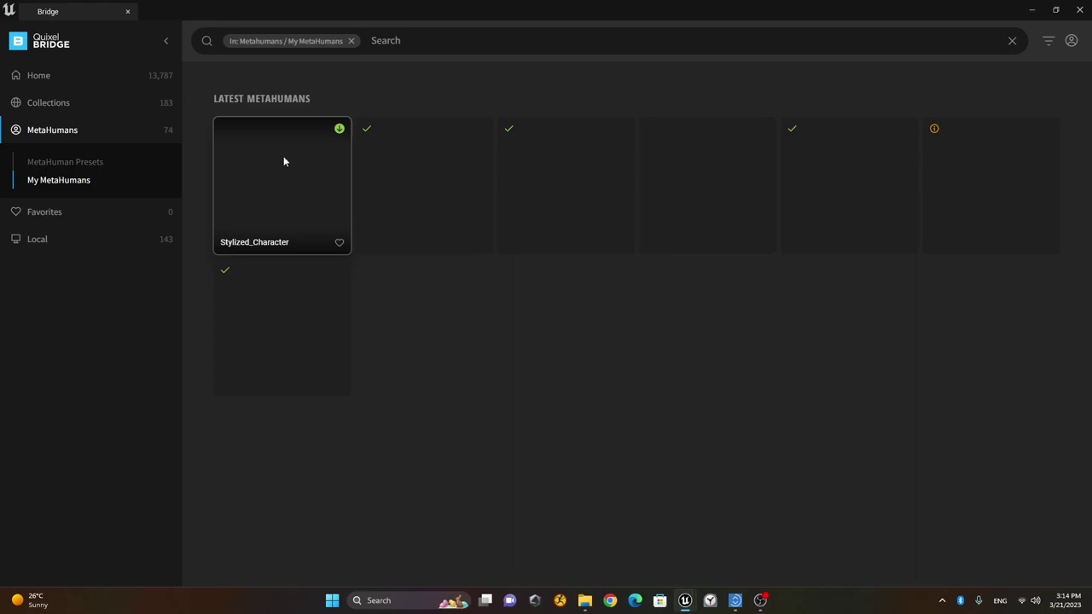
{"action": "left_click", "coordinate": [278, 199]}
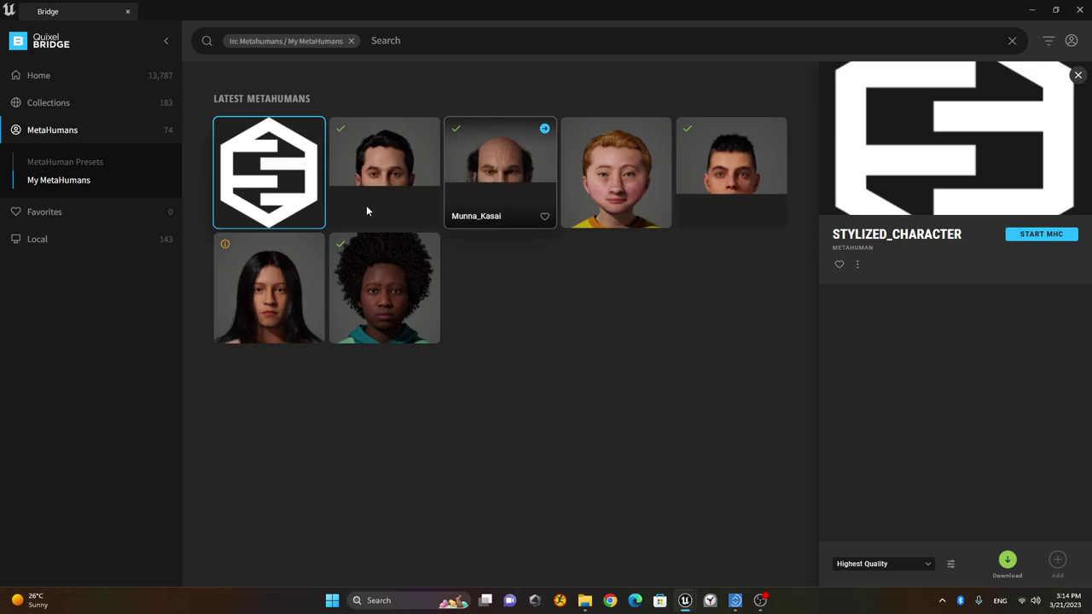
{"action": "left_click", "coordinate": [1039, 234]}
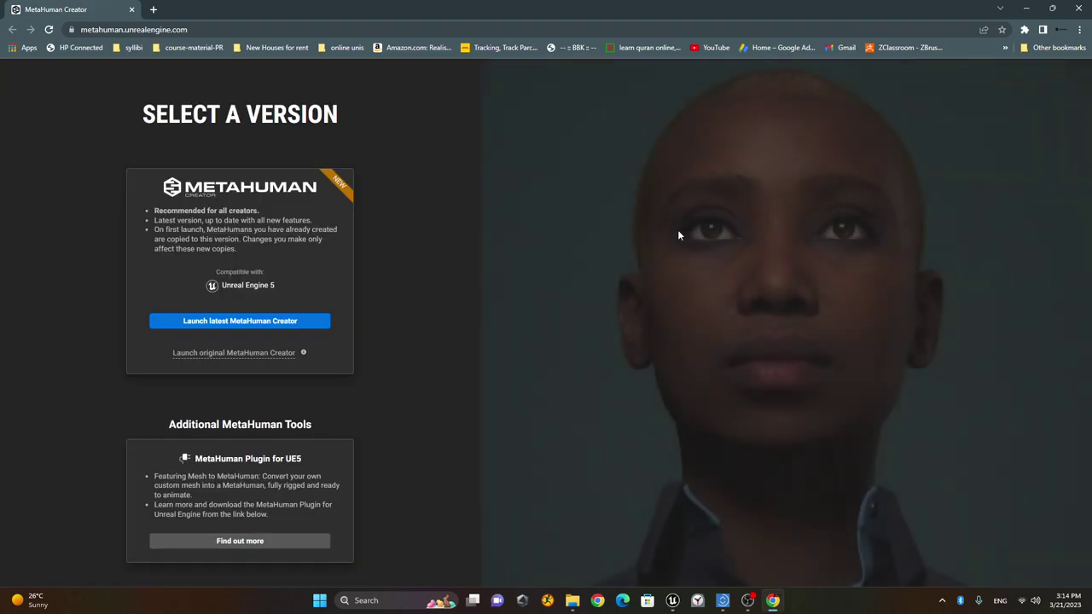
{"action": "left_click", "coordinate": [232, 324]}
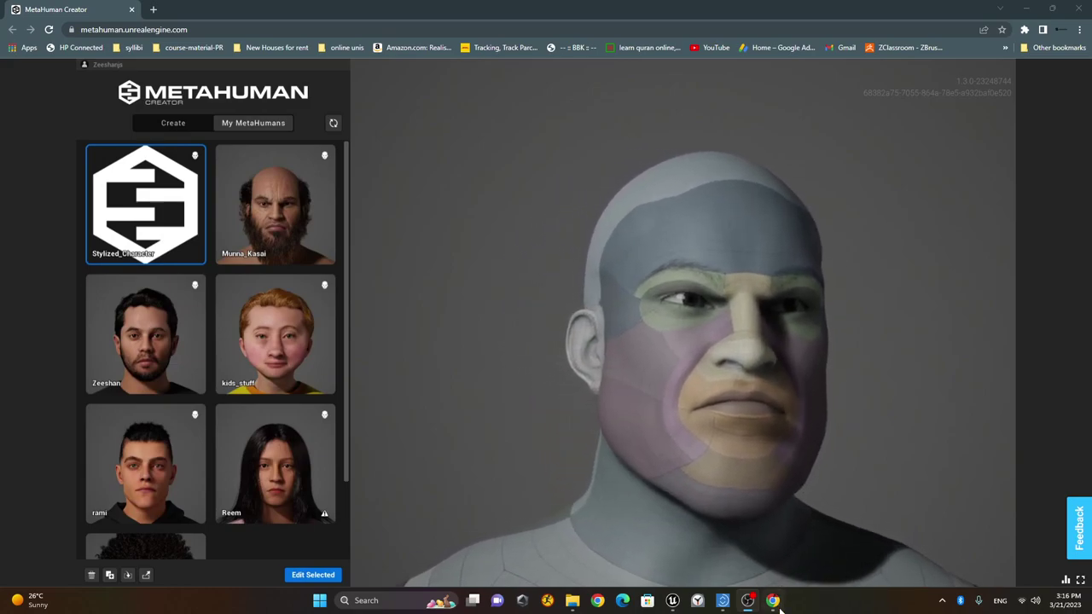
Switch to Unreal Editor, open the Munna_Kasai_clothed_LOD1_LODGroup skeletal mesh and examine the original face up close for comparison.
{"action": "mouse_move", "coordinate": [742, 607]}
{"action": "mouse_move", "coordinate": [672, 601]}
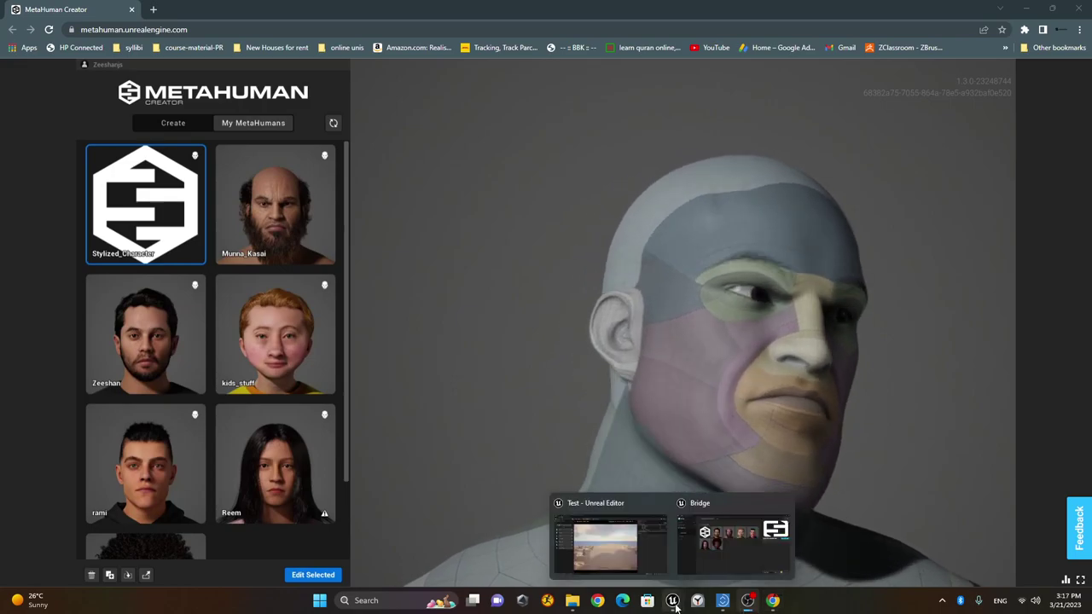
{"action": "left_click", "coordinate": [734, 541]}
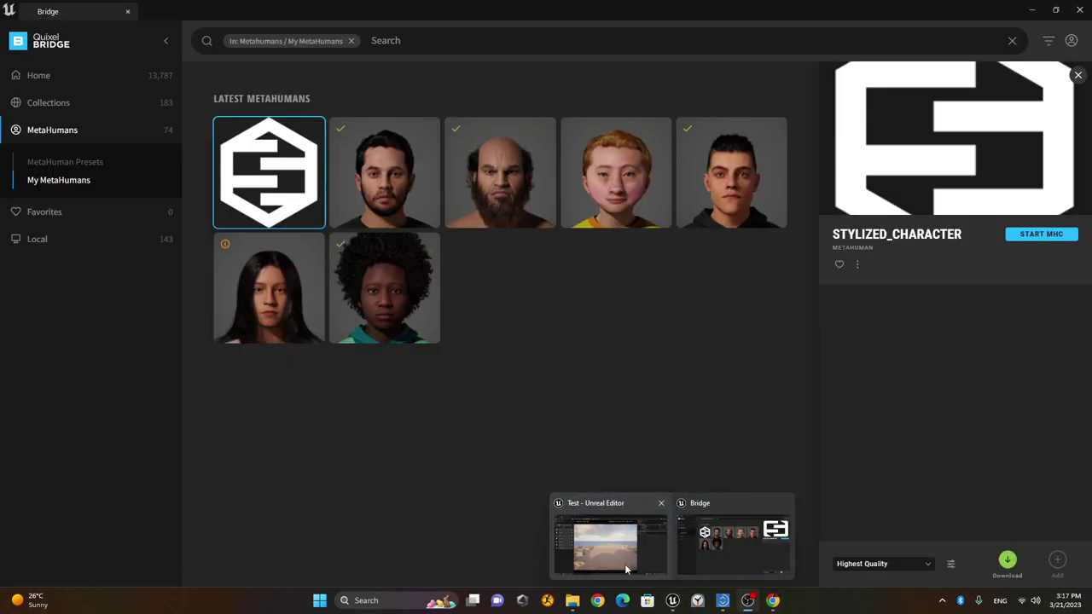
{"action": "left_click", "coordinate": [1031, 11]}
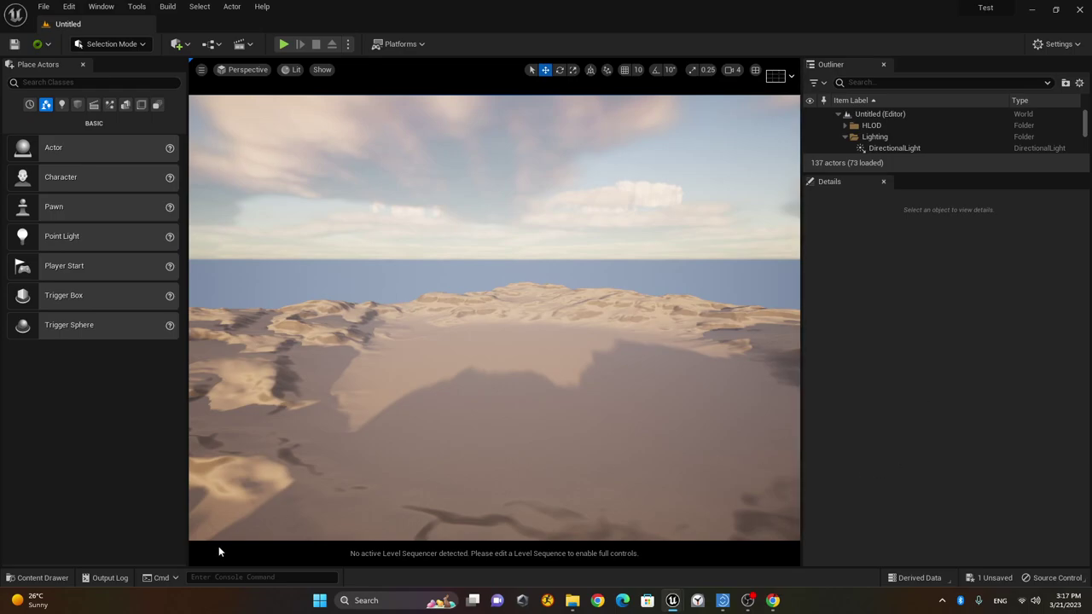
{"action": "left_click", "coordinate": [43, 577]}
{"action": "scroll", "coordinate": [751, 501], "scroll_direction": "up", "scroll_amount": 5}
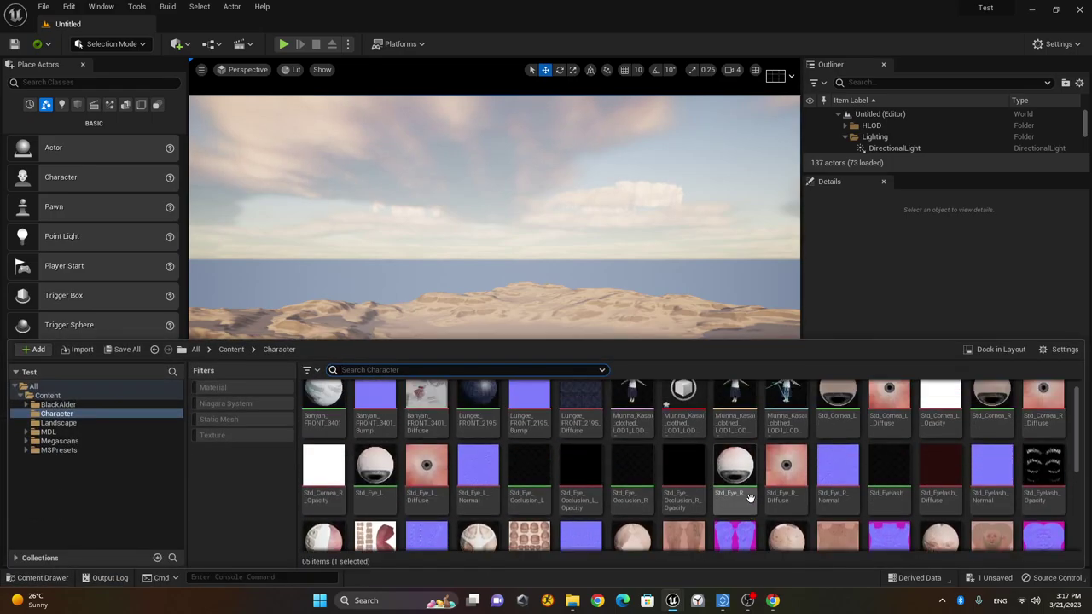
{"action": "double_click", "coordinate": [631, 406]}
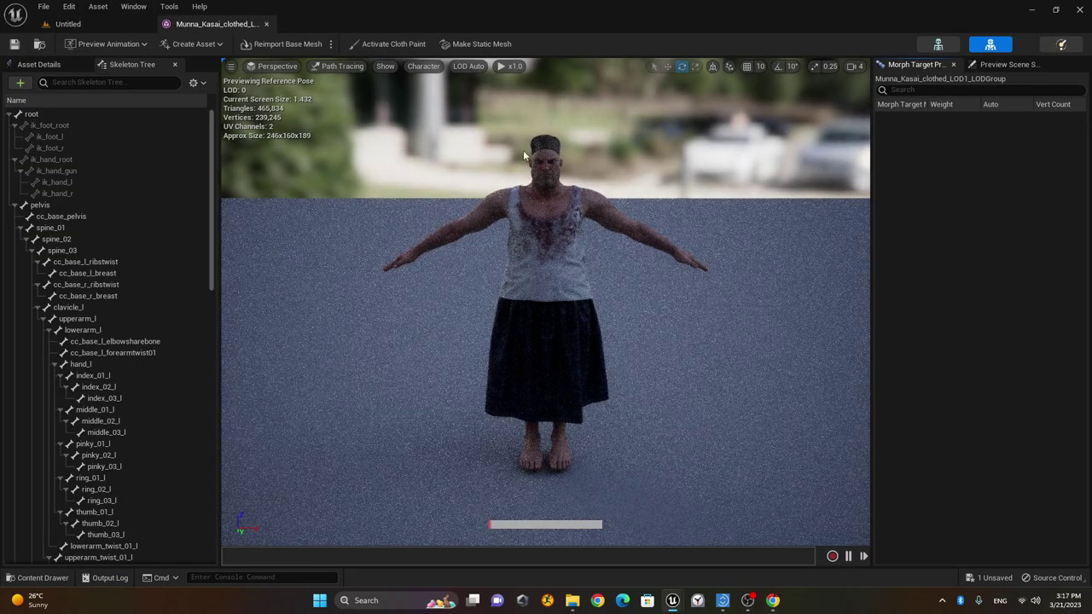
{"action": "scroll", "coordinate": [555, 136], "scroll_direction": "up", "scroll_amount": 5}
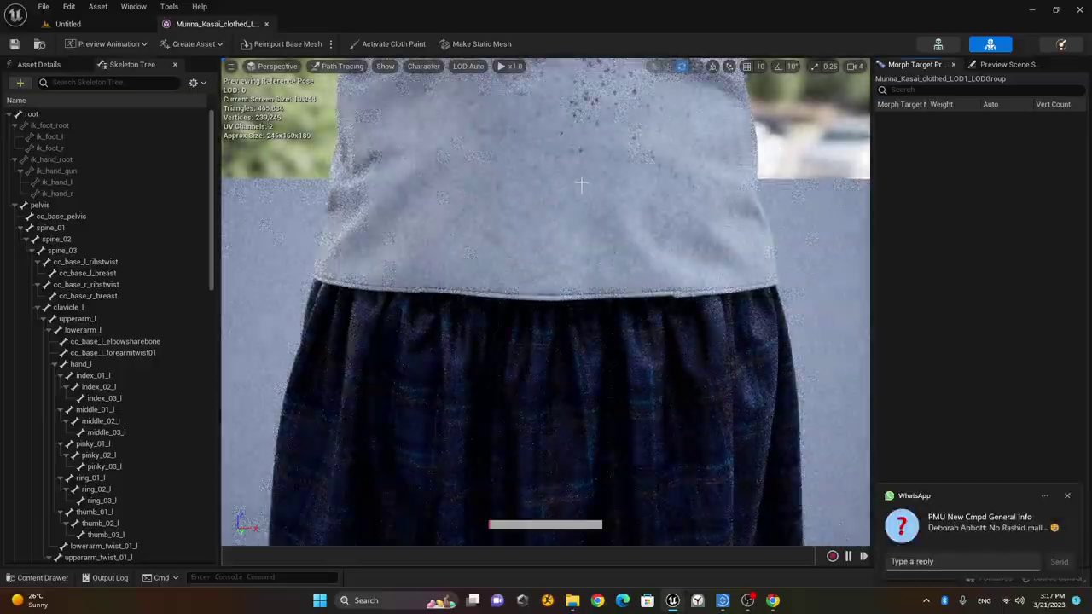
{"action": "mouse_move", "coordinate": [574, 186]}
{"action": "middle_mouse_down"}
{"action": "mouse_move", "coordinate": [573, 111]}
{"action": "mouse_move", "coordinate": [585, 168]}
{"action": "middle_mouse_up"}
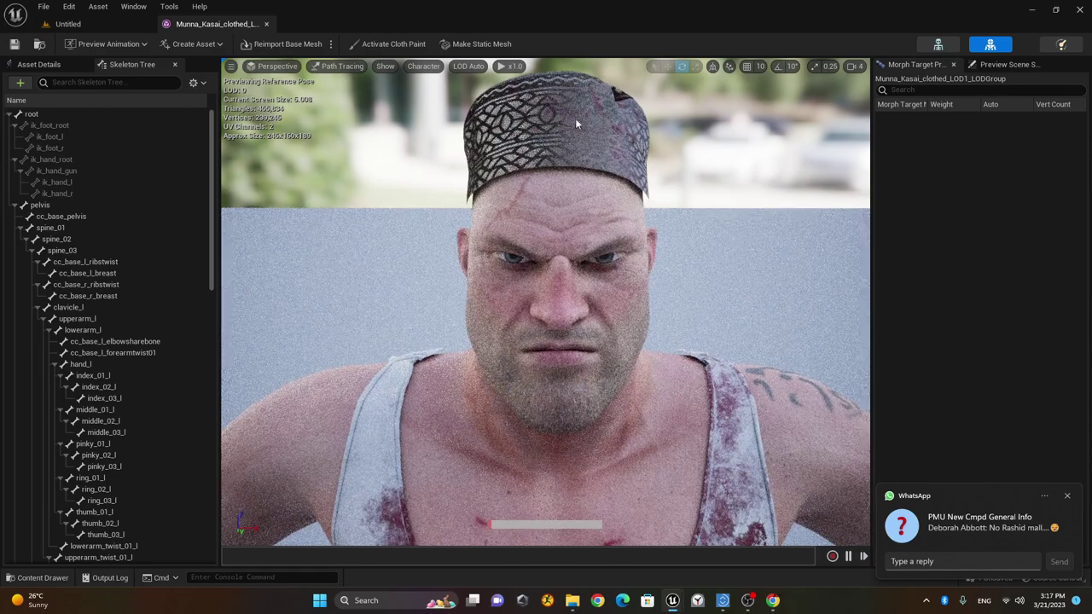
Switch to MetaHuman Creator, open Stylized_Character for editing, and unlock its custom mesh without duplicating the character.
{"action": "left_click", "coordinate": [773, 603]}
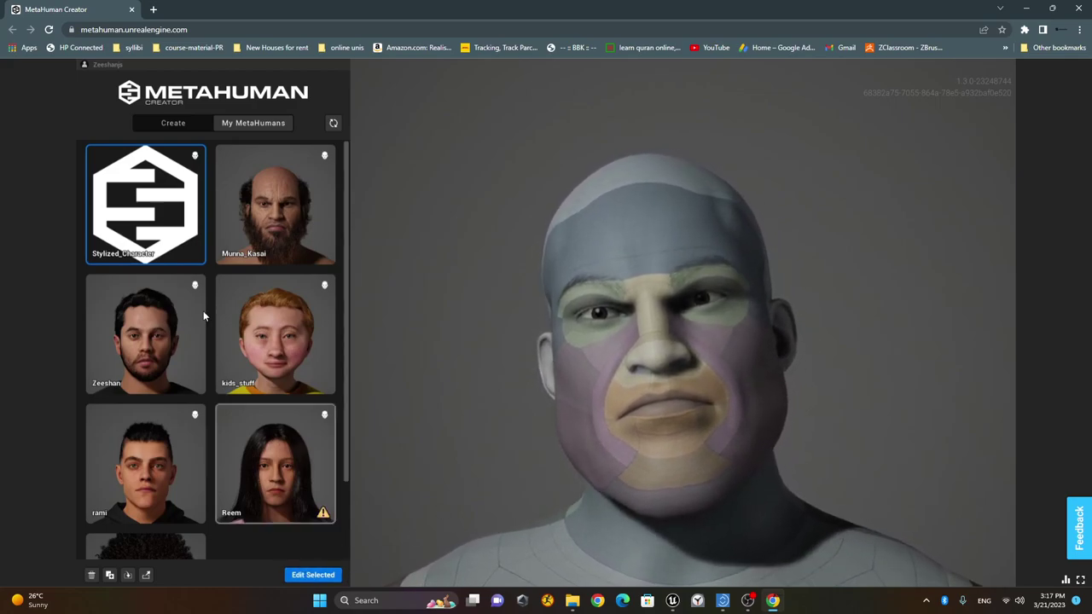
{"action": "left_click", "coordinate": [313, 575]}
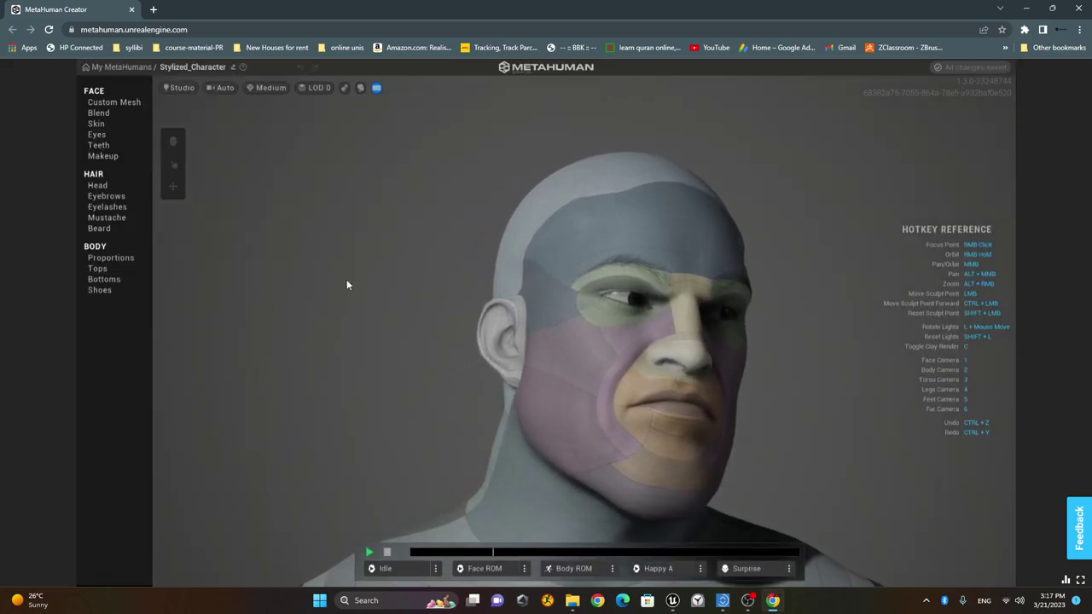
{"action": "left_click", "coordinate": [118, 103]}
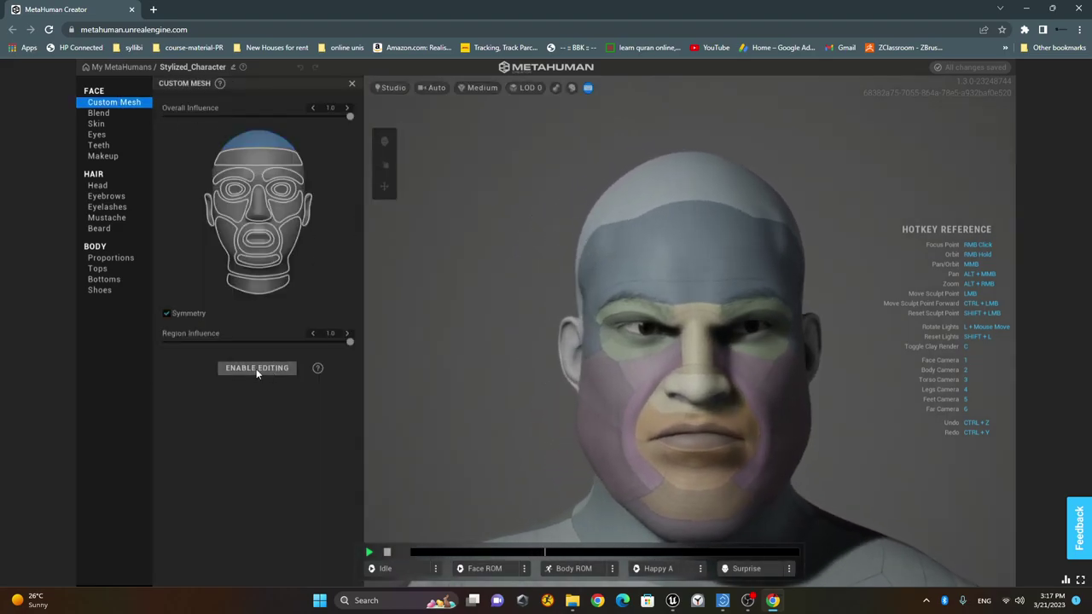
{"action": "left_click", "coordinate": [256, 368]}
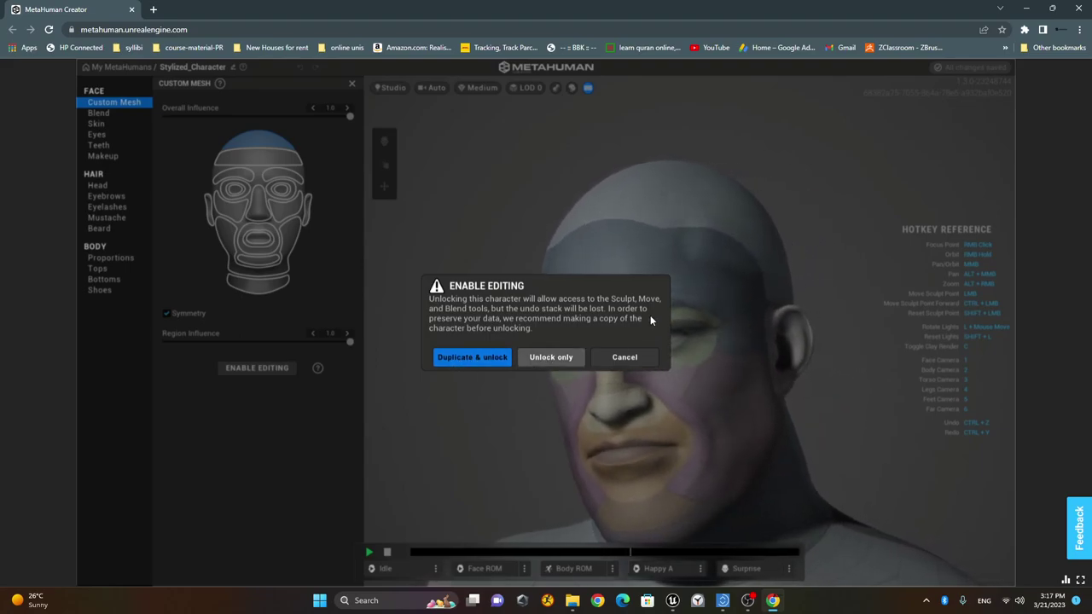
{"action": "left_click", "coordinate": [551, 359]}
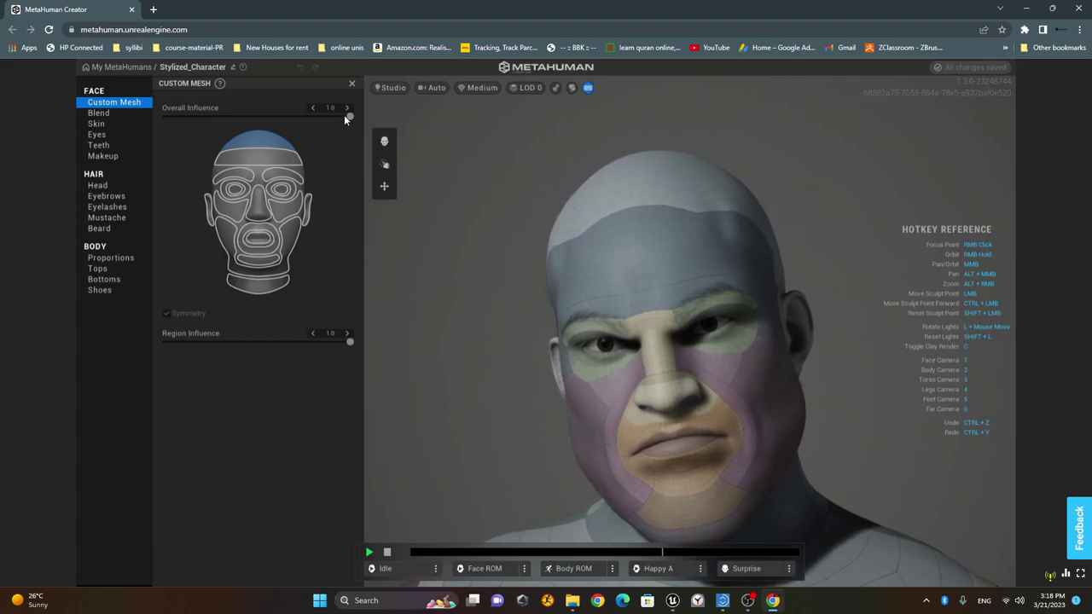
Try Overall Influence values of 0.0 and 1.0 on the custom mesh, and set it to 0.3.
{"action": "left_click_drag", "start_coordinate": [348, 116], "coordinate": [125, 121]}
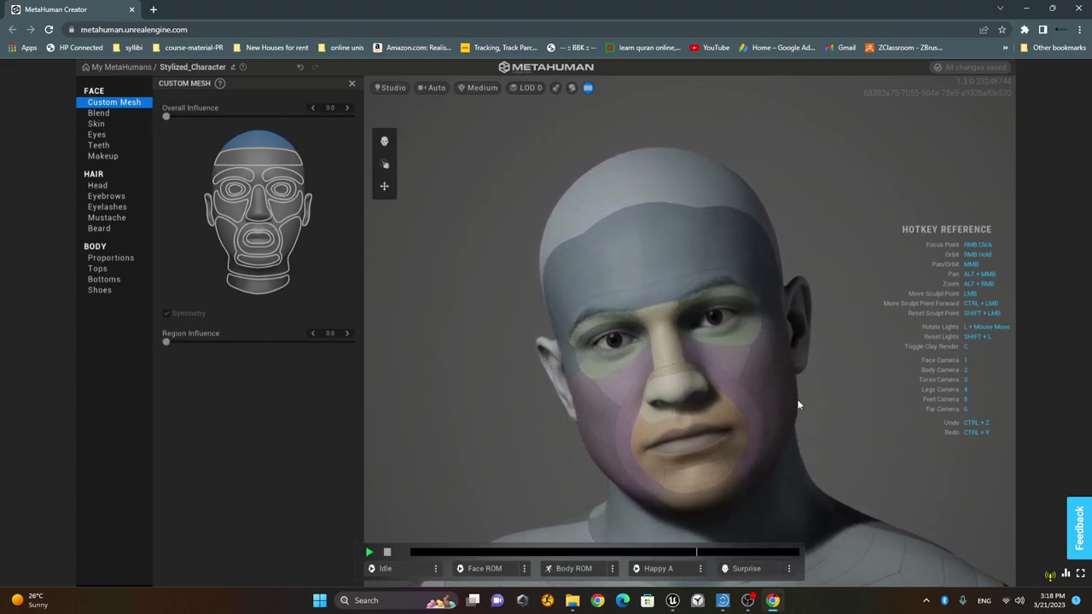
{"action": "left_click_drag", "start_coordinate": [166, 116], "coordinate": [432, 133]}
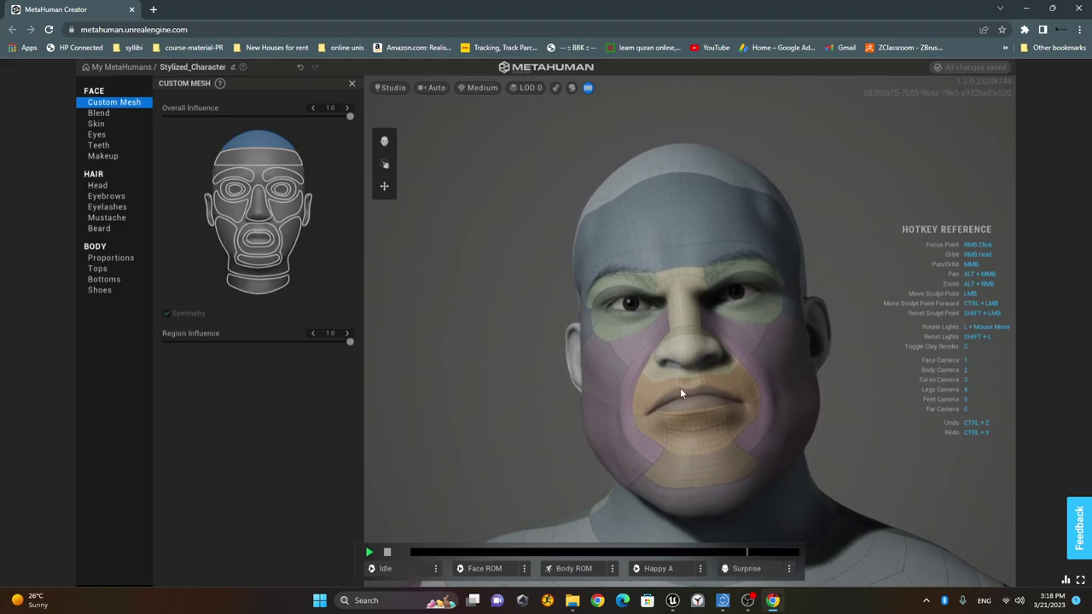
{"action": "left_click_drag", "start_coordinate": [350, 116], "coordinate": [210, 128]}
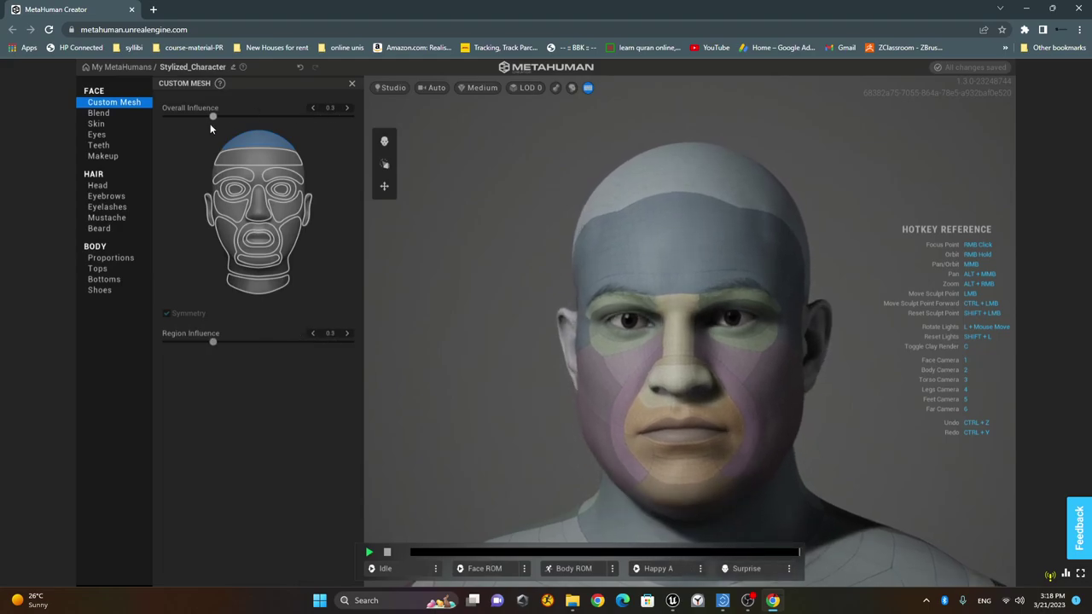
Set the custom mesh's Overall Influence to 1.0 and the Region Influence of both the skull and the forehead to 0.0.
{"action": "left_click_drag", "start_coordinate": [303, 135], "coordinate": [464, 140]}
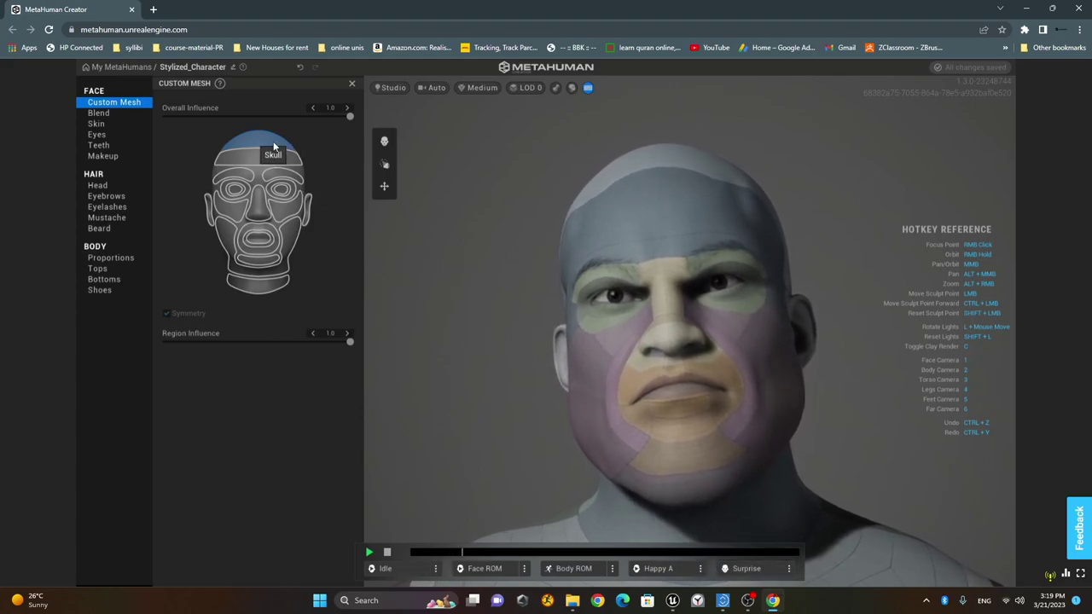
{"action": "left_click_drag", "start_coordinate": [349, 344], "coordinate": [119, 346]}
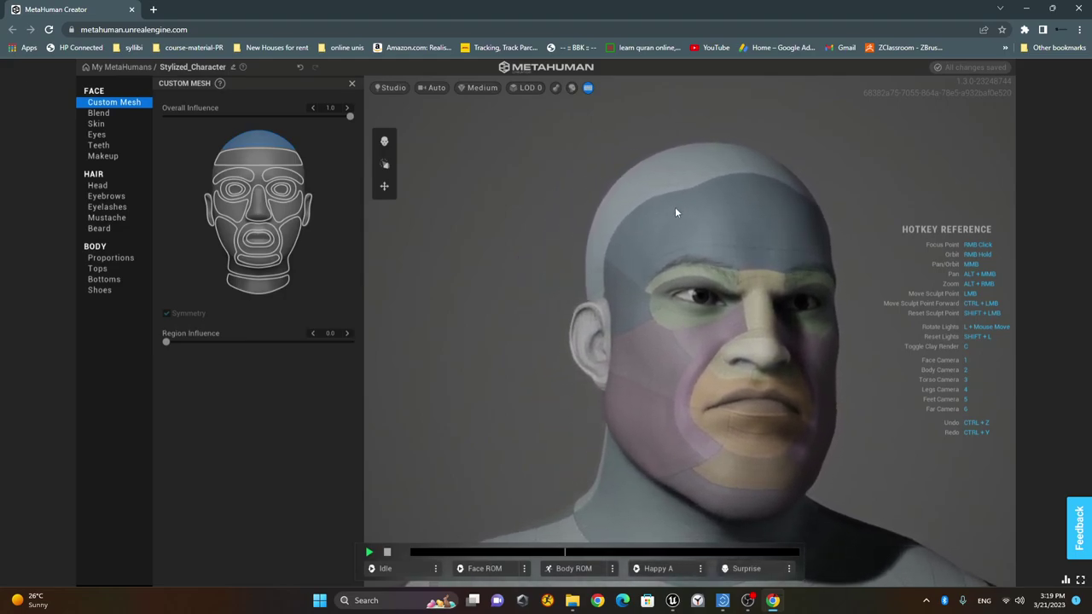
{"action": "left_click", "coordinate": [274, 160]}
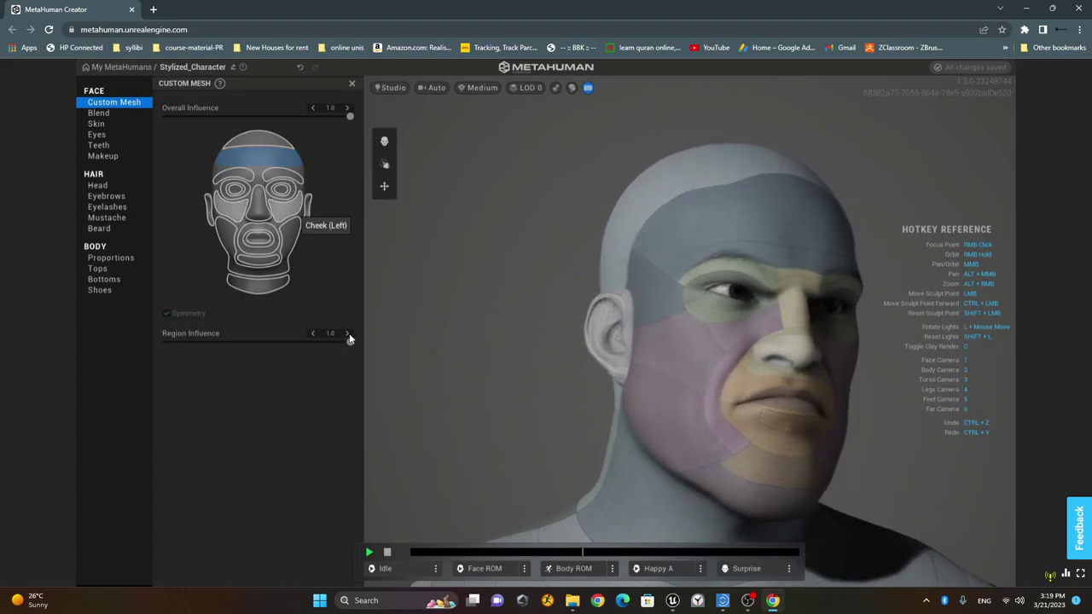
{"action": "left_click_drag", "start_coordinate": [344, 343], "coordinate": [89, 344]}
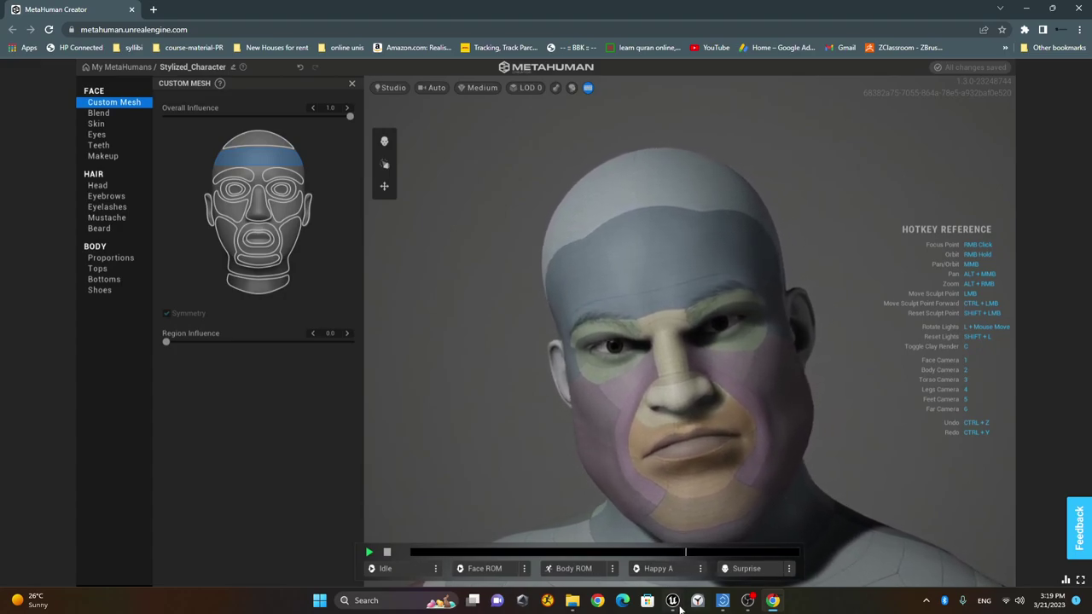
Switch to Unreal Editor to compare the original character's face with the MetaHuman, and return to MetaHuman Creator.
{"action": "mouse_move", "coordinate": [674, 602]}
{"action": "left_click", "coordinate": [611, 558]}
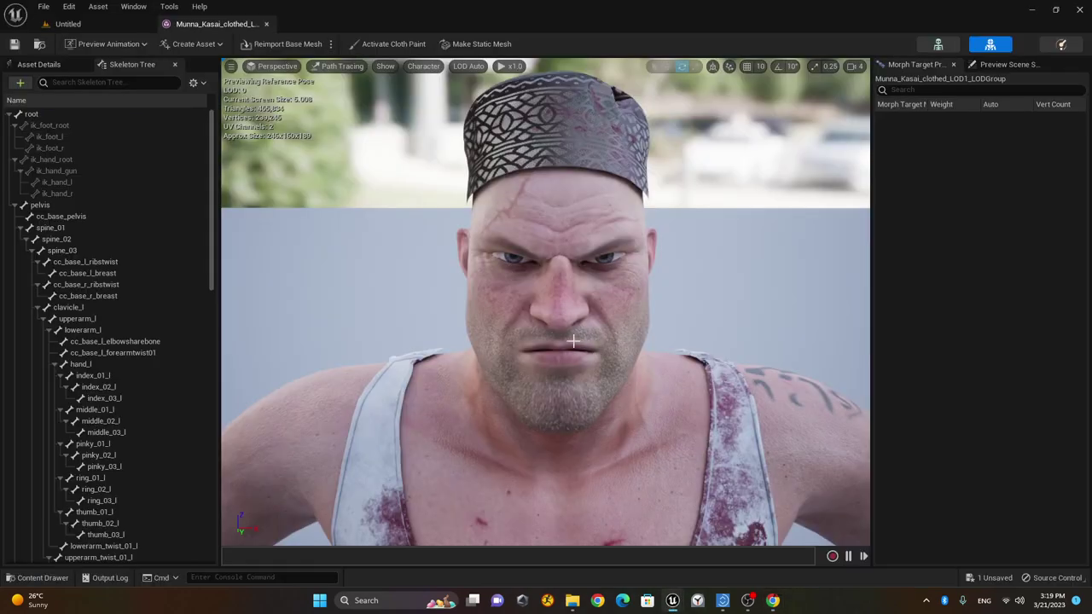
{"action": "left_click", "coordinate": [774, 600]}
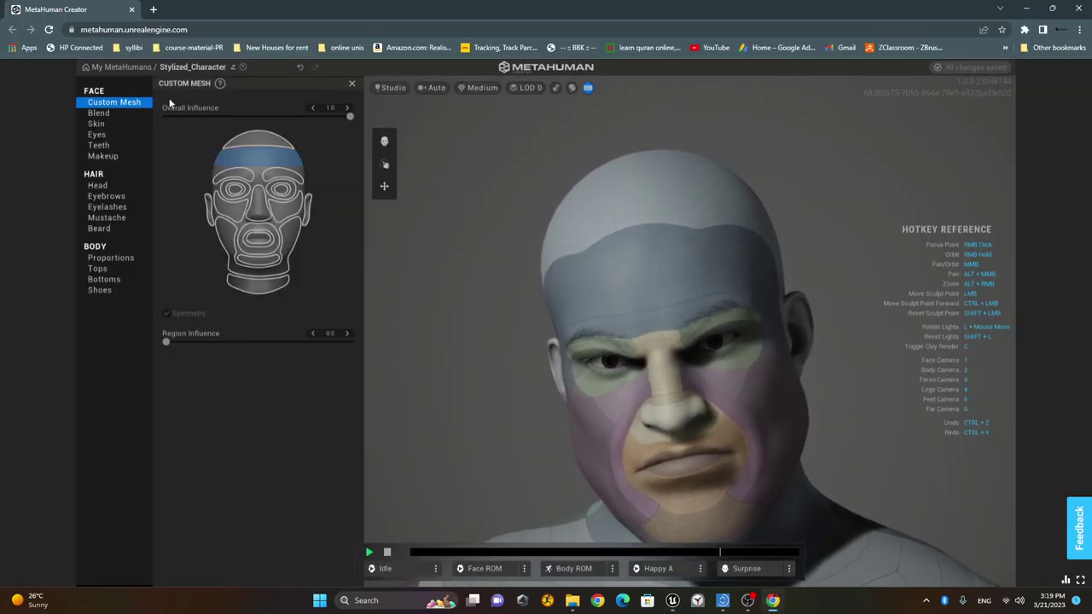
Assign a skin color to the character and set it to U 0.63, V 0.67.
{"action": "left_click", "coordinate": [112, 112]}
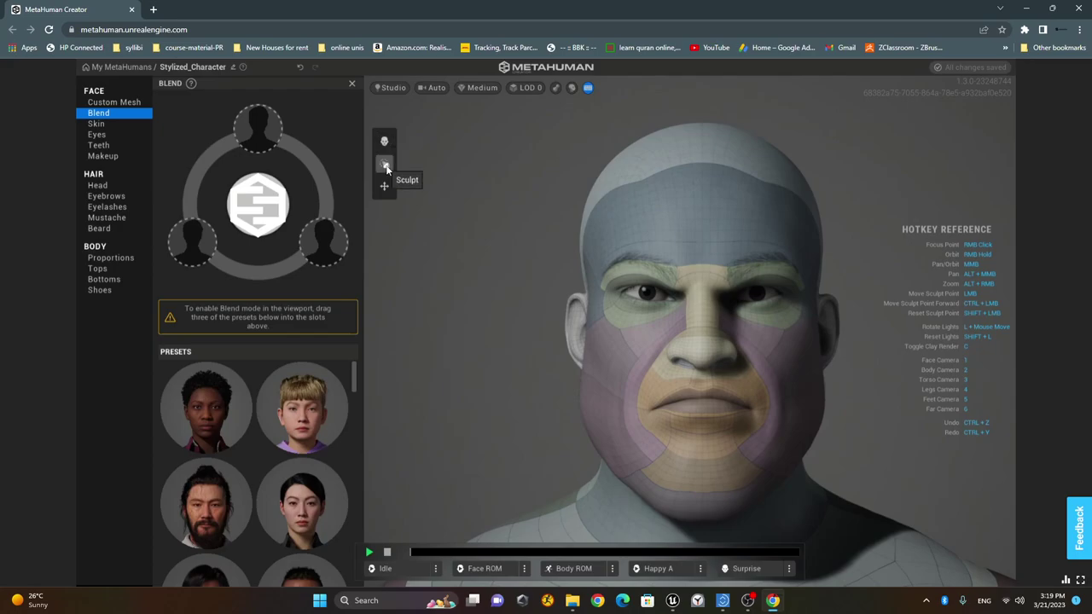
{"action": "left_click", "coordinate": [111, 127]}
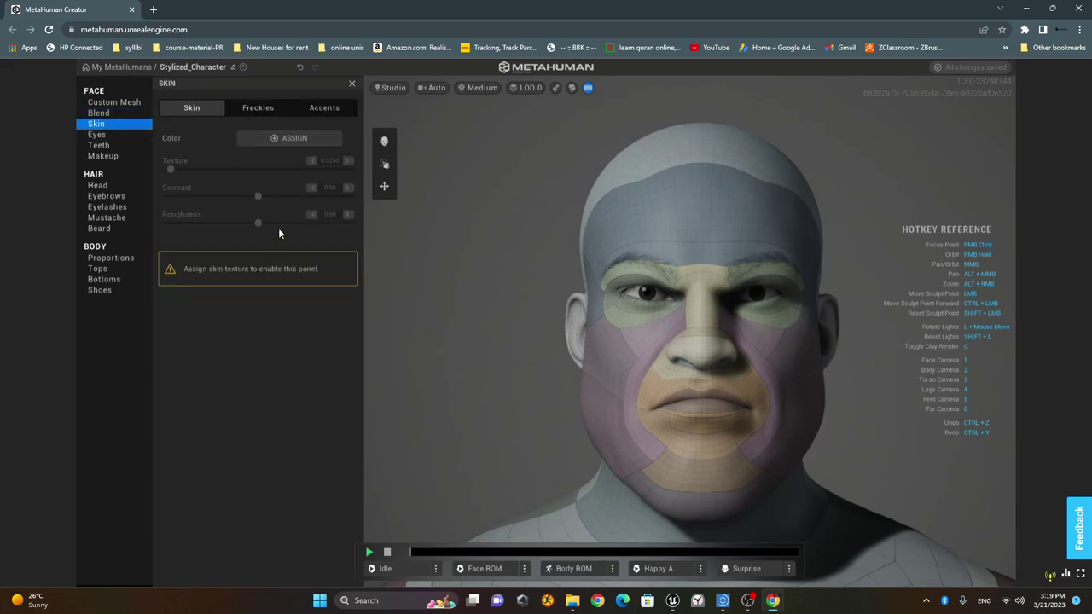
{"action": "left_click", "coordinate": [275, 141]}
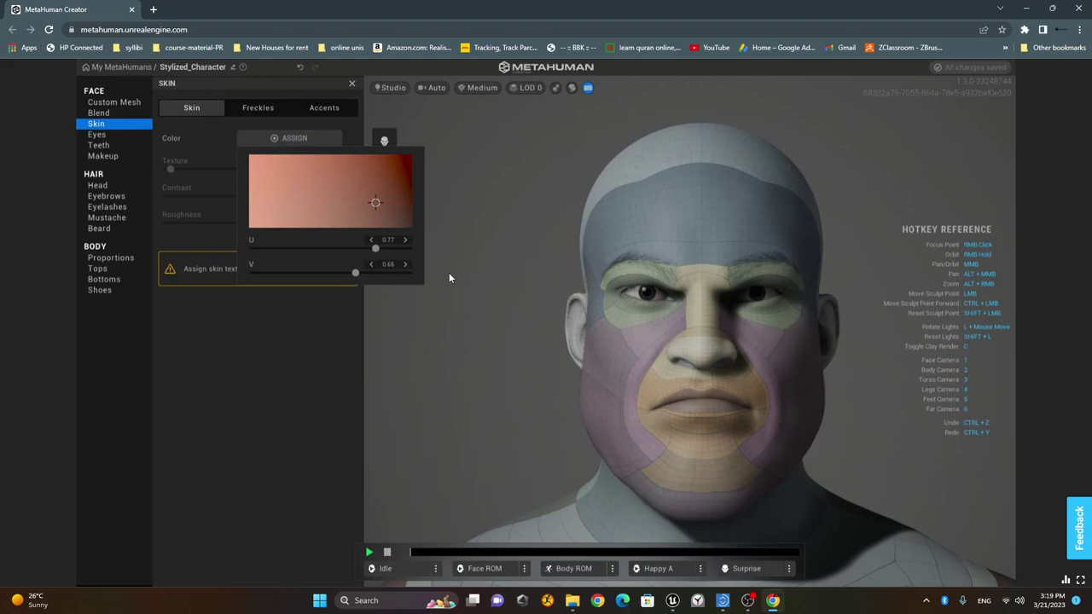
{"action": "left_click", "coordinate": [374, 200]}
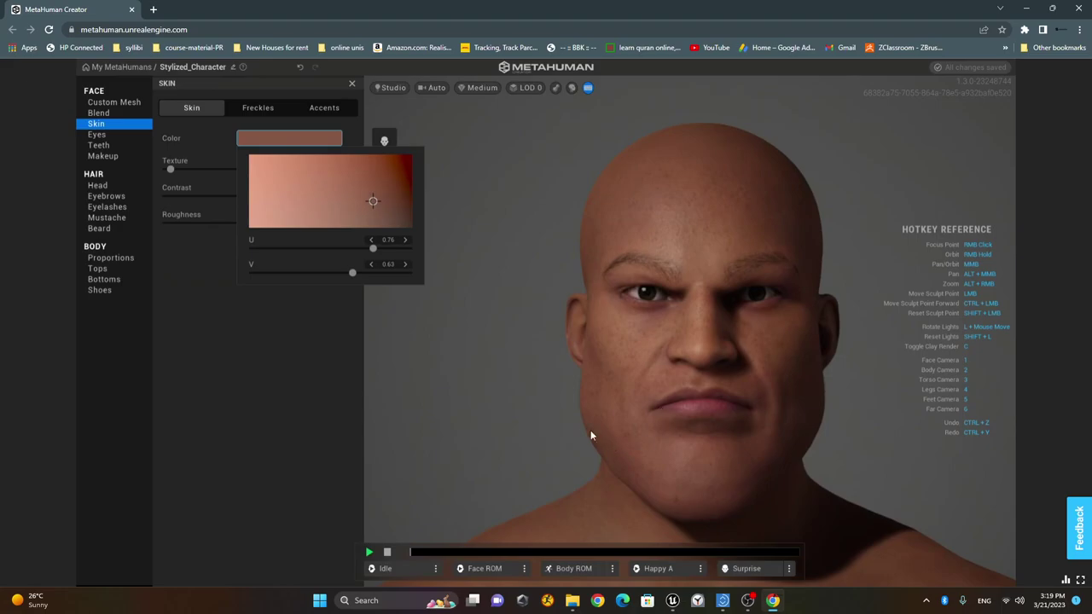
{"action": "mouse_move", "coordinate": [355, 202]}
{"action": "left_mouse_down"}
{"action": "mouse_move", "coordinate": [300, 182]}
{"action": "mouse_move", "coordinate": [293, 194]}
{"action": "mouse_move", "coordinate": [344, 210]}
{"action": "mouse_move", "coordinate": [352, 225]}
{"action": "mouse_move", "coordinate": [383, 210]}
{"action": "mouse_move", "coordinate": [351, 203]}
{"action": "left_mouse_up"}
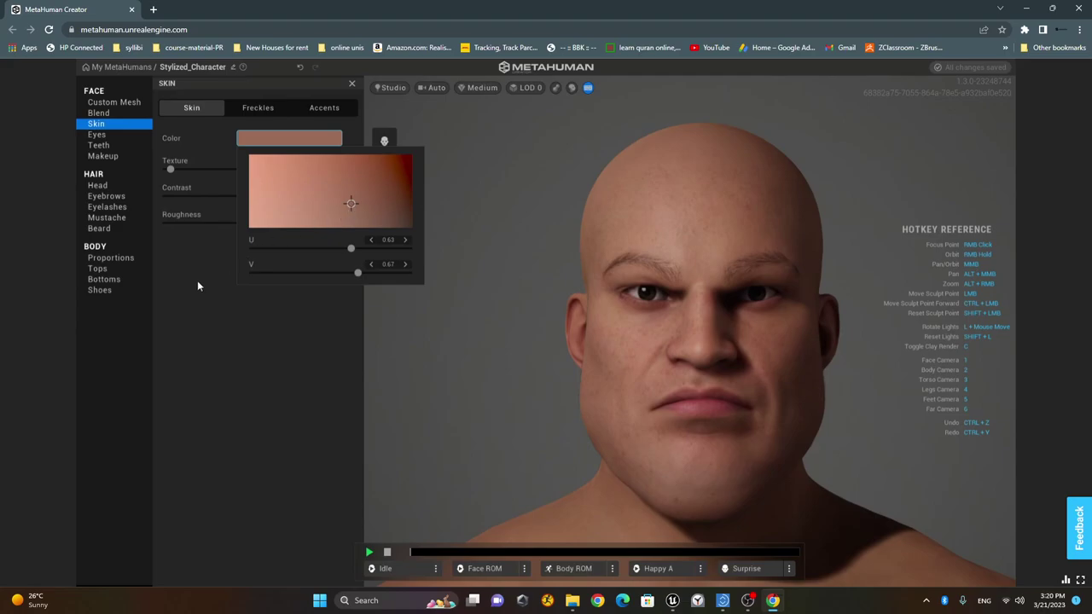
{"action": "left_click", "coordinate": [189, 246]}
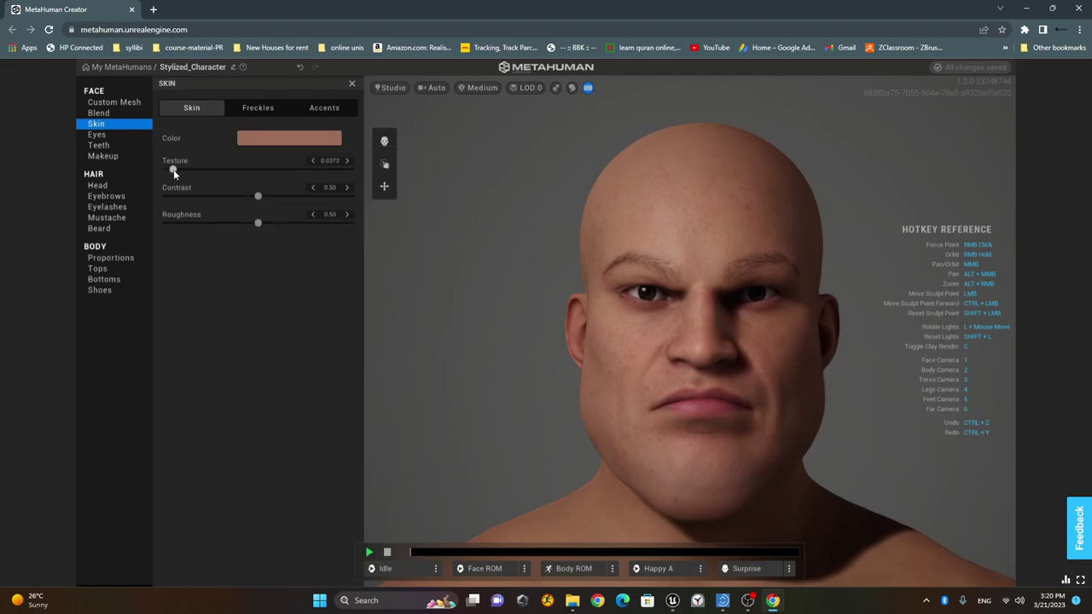
Try different skin textures, set Texture to 0.9069, and inspect the wrinkled face from several angles.
{"action": "left_click_drag", "start_coordinate": [207, 175], "coordinate": [287, 173]}
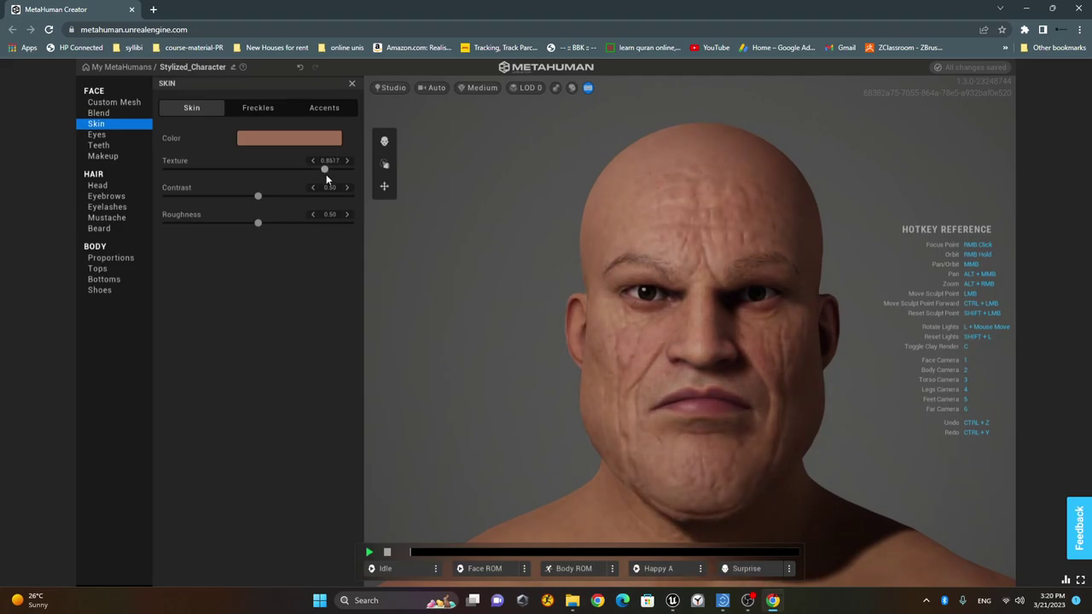
{"action": "left_click_drag", "start_coordinate": [328, 175], "coordinate": [334, 178]}
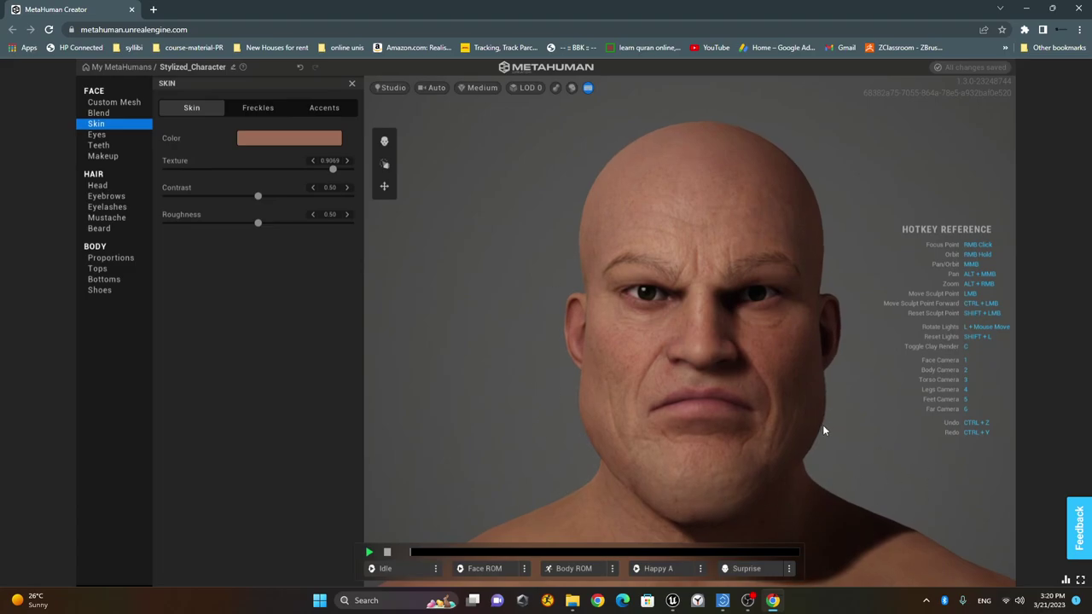
{"action": "right_click_drag", "start_coordinate": [567, 455], "coordinate": [666, 383]}
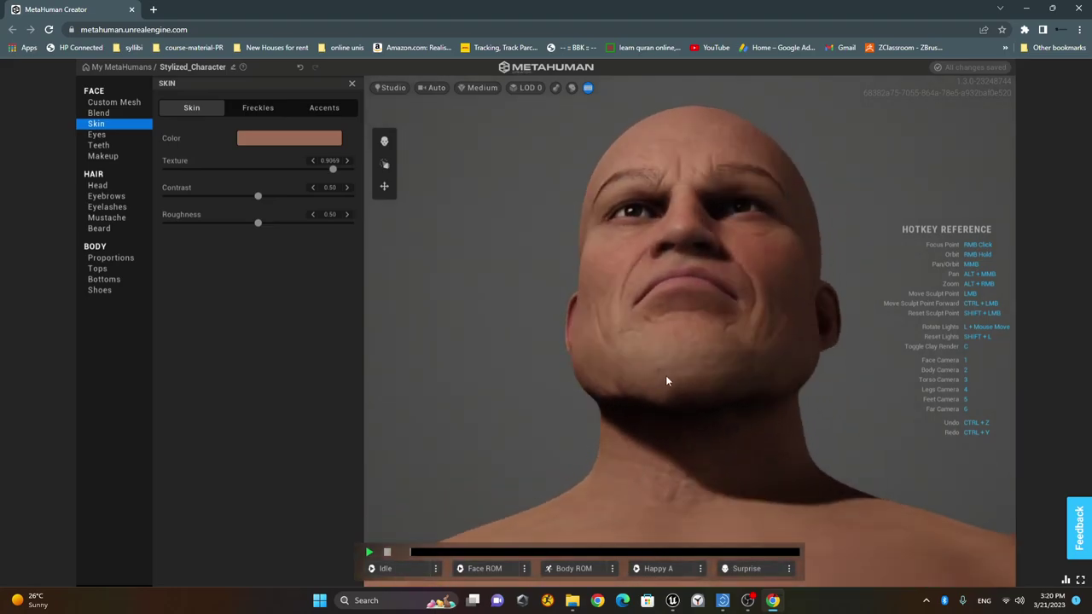
{"action": "right_click_drag", "start_coordinate": [749, 402], "coordinate": [874, 483]}
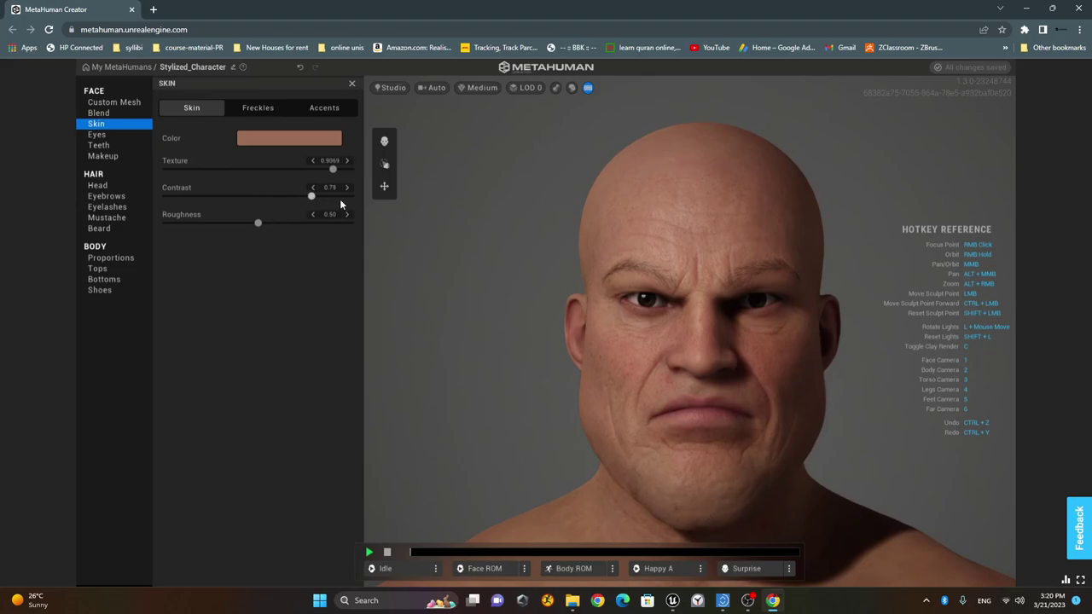
Set the skin's Contrast to 0.48, try Roughness at 1.00, and reduce the Roughness.
{"action": "left_click_drag", "start_coordinate": [345, 196], "coordinate": [143, 196]}
{"action": "left_click_drag", "start_coordinate": [138, 195], "coordinate": [143, 220]}
{"action": "left_click_drag", "start_coordinate": [162, 220], "coordinate": [428, 242]}
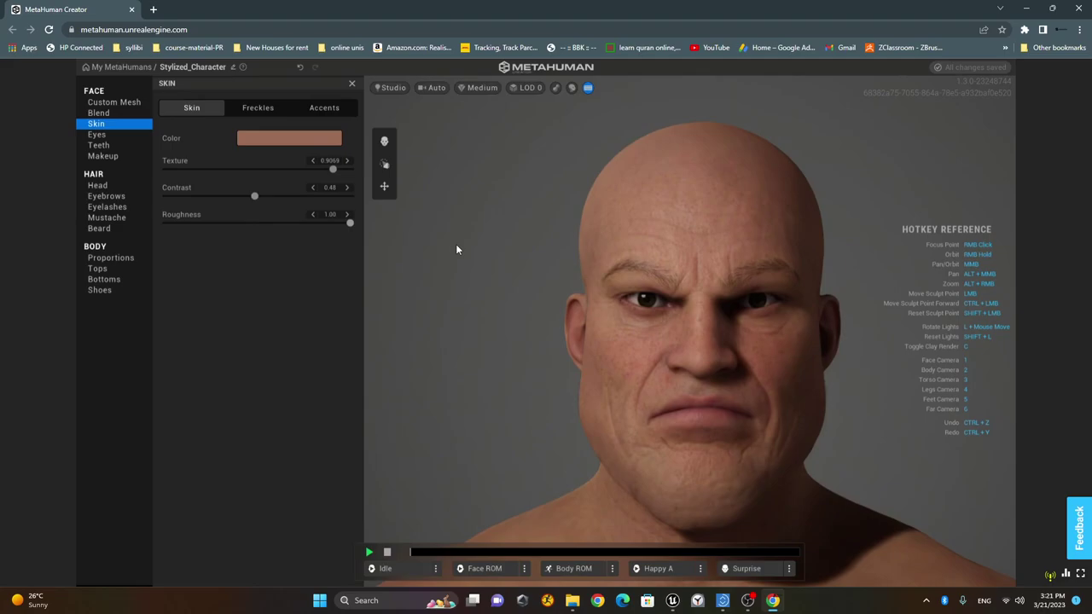
{"action": "left_click_drag", "start_coordinate": [350, 242], "coordinate": [221, 238]}
Compare the third and fourth freckle patterns up close on the face and apply the fourth one.
{"action": "left_click", "coordinate": [257, 108]}
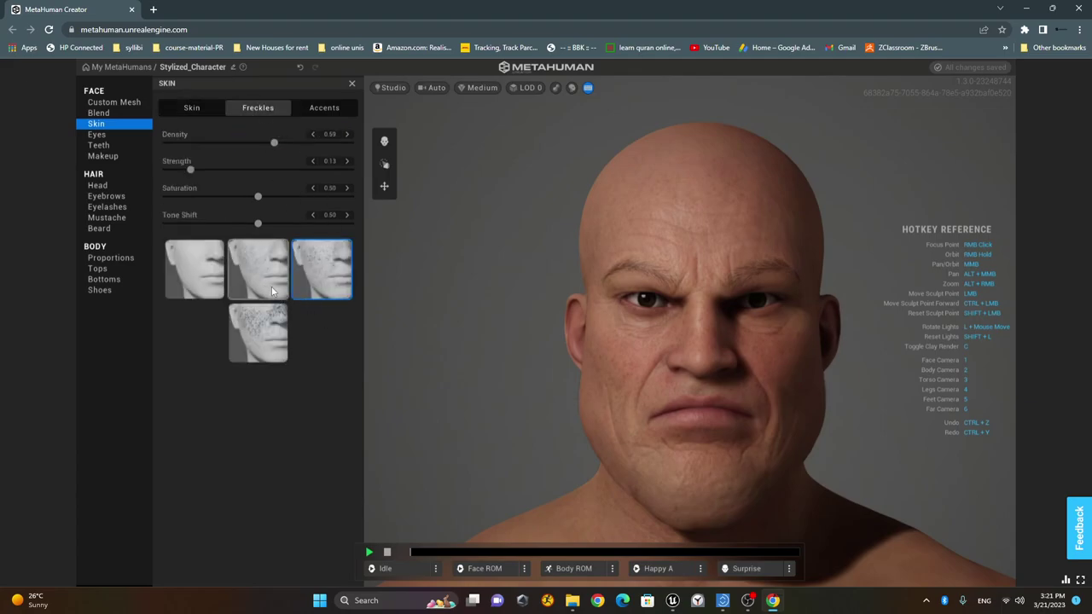
{"action": "left_click", "coordinate": [261, 330]}
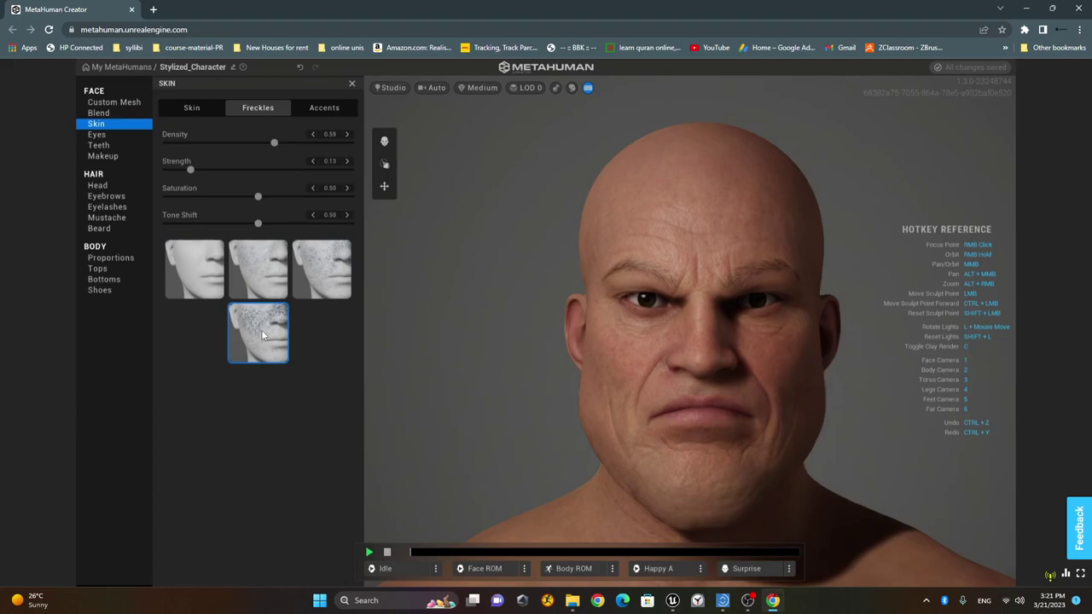
{"action": "scroll", "coordinate": [654, 384], "scroll_direction": "up", "scroll_amount": 5}
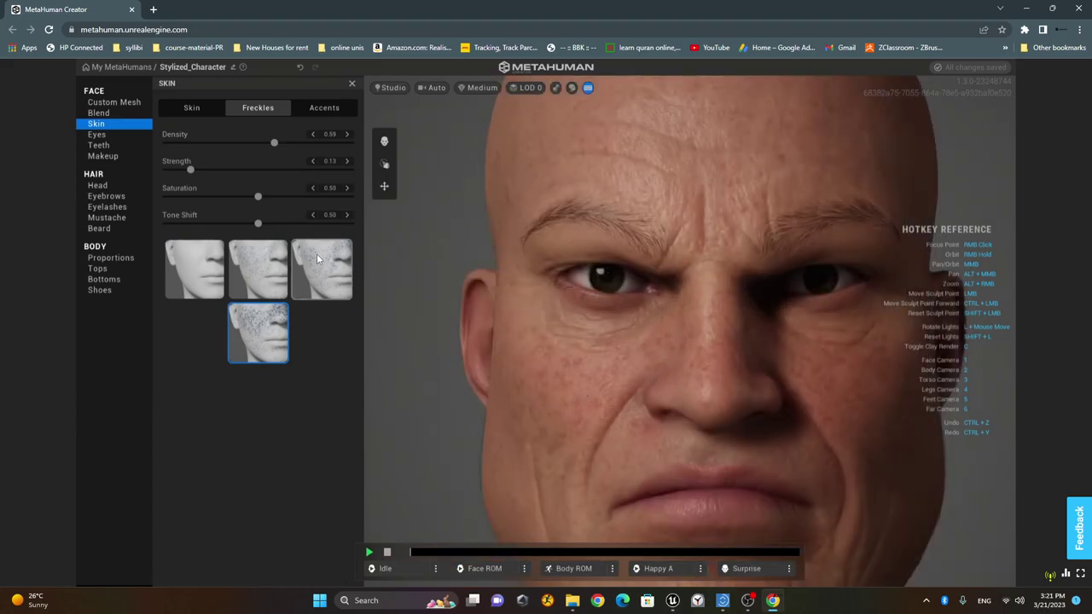
{"action": "left_click", "coordinate": [339, 273]}
{"action": "left_click", "coordinate": [263, 340]}
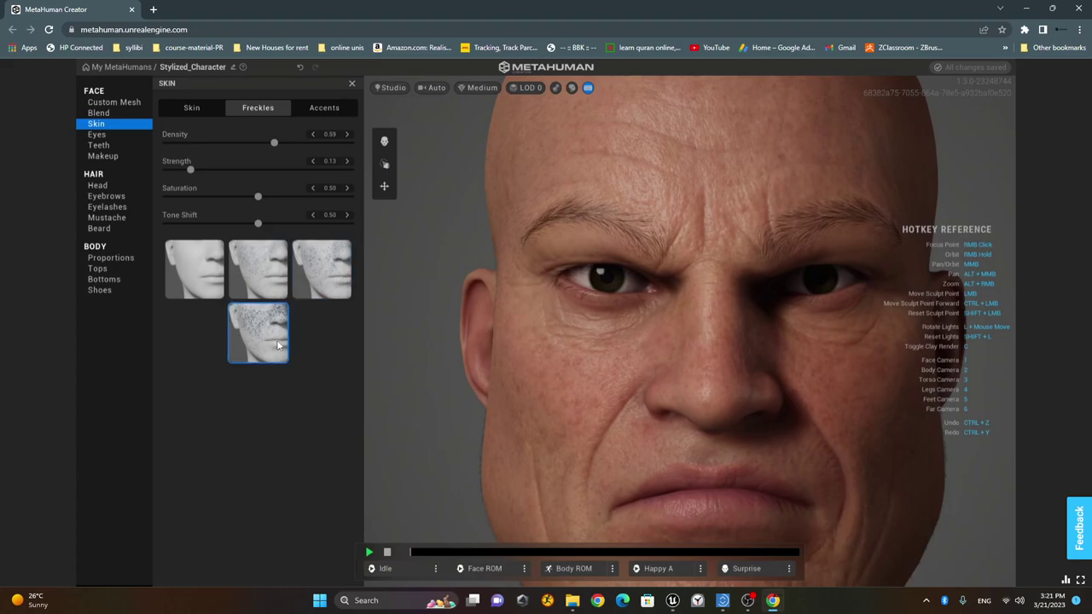
Accent the under-eye areas of the skin with Redness 0.79, Saturation -0.69 and Lightness -1.00.
{"action": "left_click", "coordinate": [321, 108]}
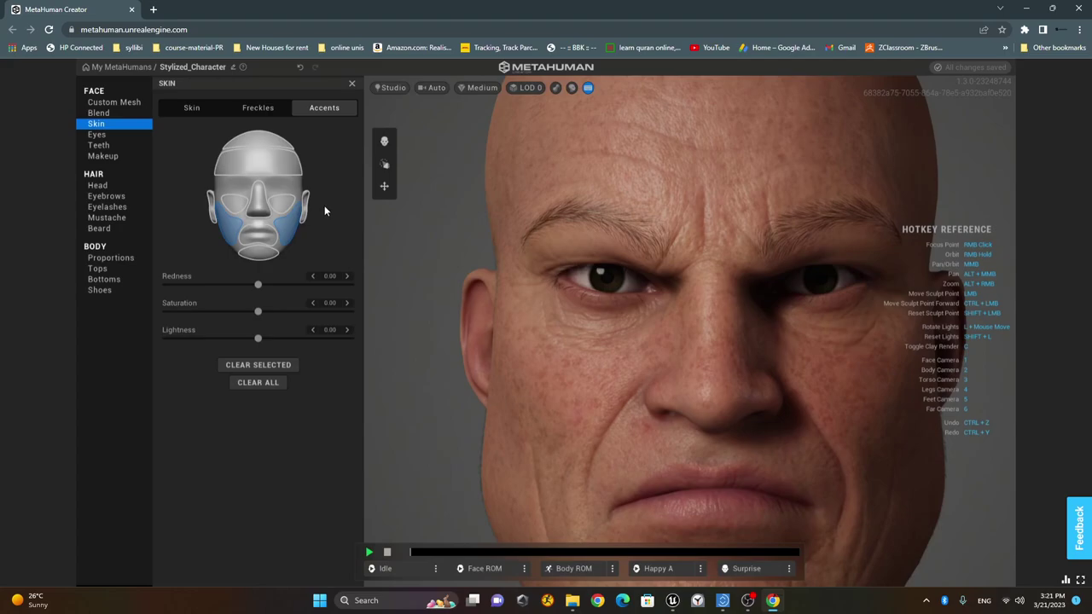
{"action": "left_click", "coordinate": [281, 212]}
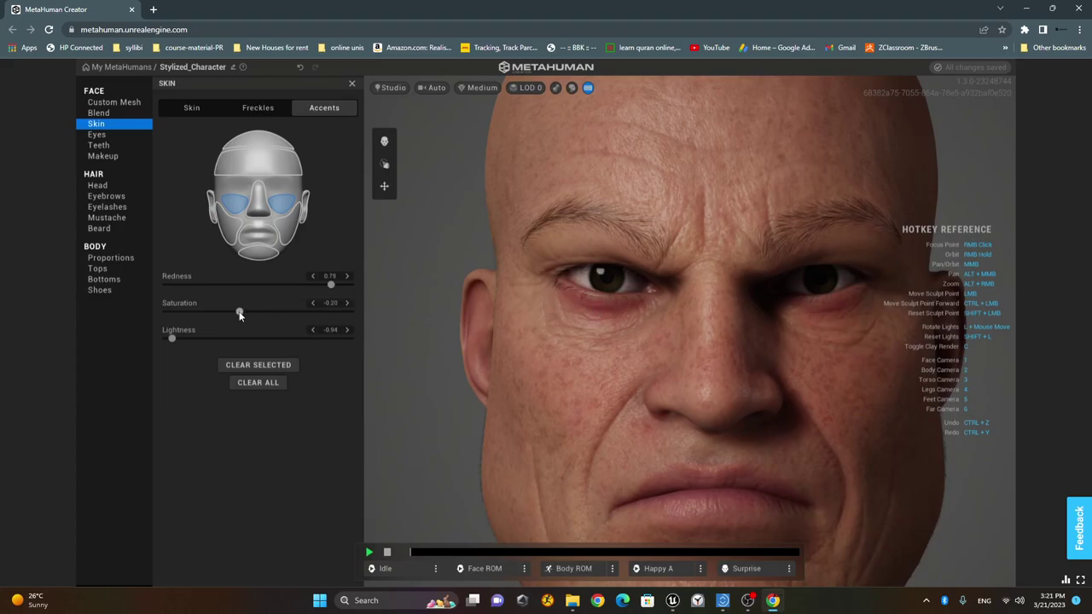
{"action": "left_click_drag", "start_coordinate": [206, 311], "coordinate": [187, 317]}
{"action": "left_click_drag", "start_coordinate": [162, 339], "coordinate": [157, 341]}
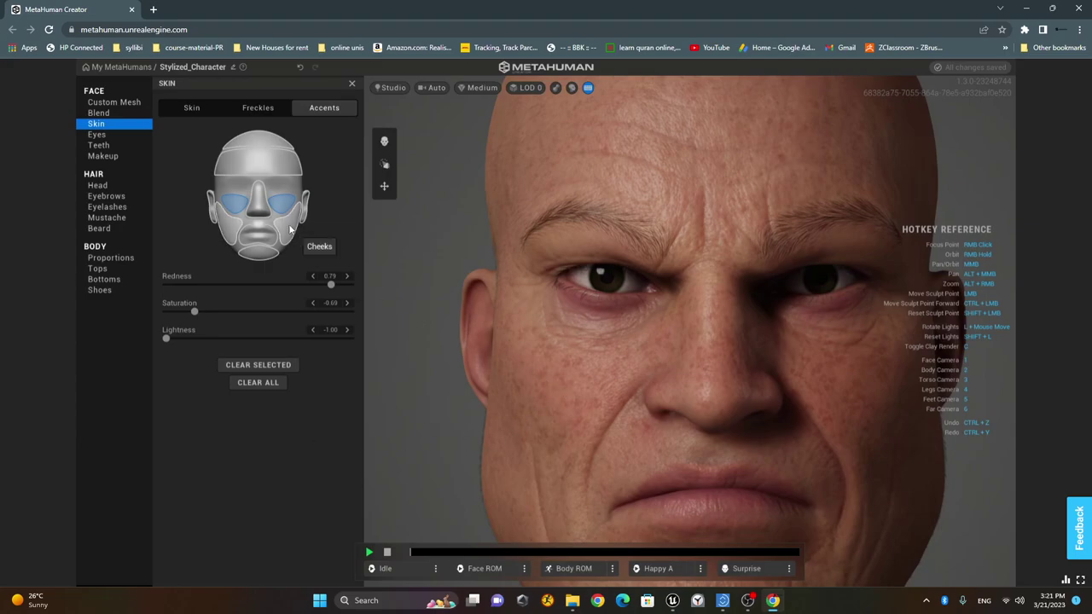
Accent the cheeks with Redness 0.05, Saturation -0.20 and Lightness -0.03.
{"action": "left_click", "coordinate": [233, 225]}
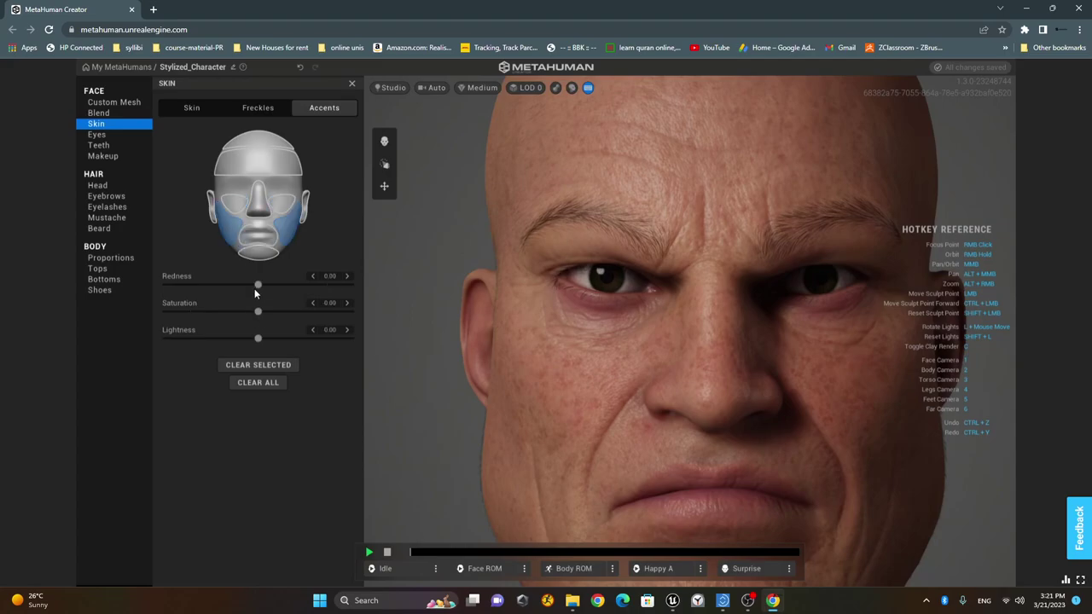
{"action": "left_click", "coordinate": [306, 288]}
{"action": "left_click_drag", "start_coordinate": [196, 313], "coordinate": [198, 314]}
{"action": "left_click", "coordinate": [240, 317]}
{"action": "mouse_move", "coordinate": [257, 338]}
{"action": "left_mouse_down"}
{"action": "mouse_move", "coordinate": [220, 340]}
{"action": "mouse_move", "coordinate": [286, 343]}
{"action": "mouse_move", "coordinate": [205, 341]}
{"action": "mouse_move", "coordinate": [255, 342]}
{"action": "left_mouse_up"}
{"action": "left_click_drag", "start_coordinate": [290, 284], "coordinate": [249, 285]}
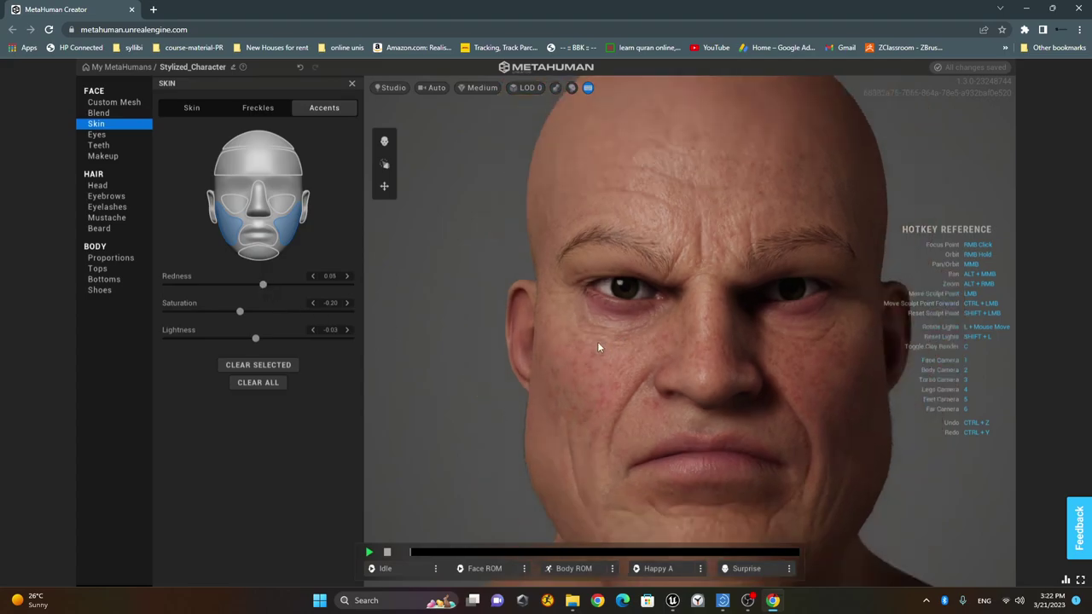
{"action": "scroll", "coordinate": [597, 341], "scroll_direction": "down", "scroll_amount": 5}
Set the iris Base Color of both eyes to U 1.00, V 1.00 and the Detail Color to the same pale grey-brown.
{"action": "left_click", "coordinate": [111, 135]}
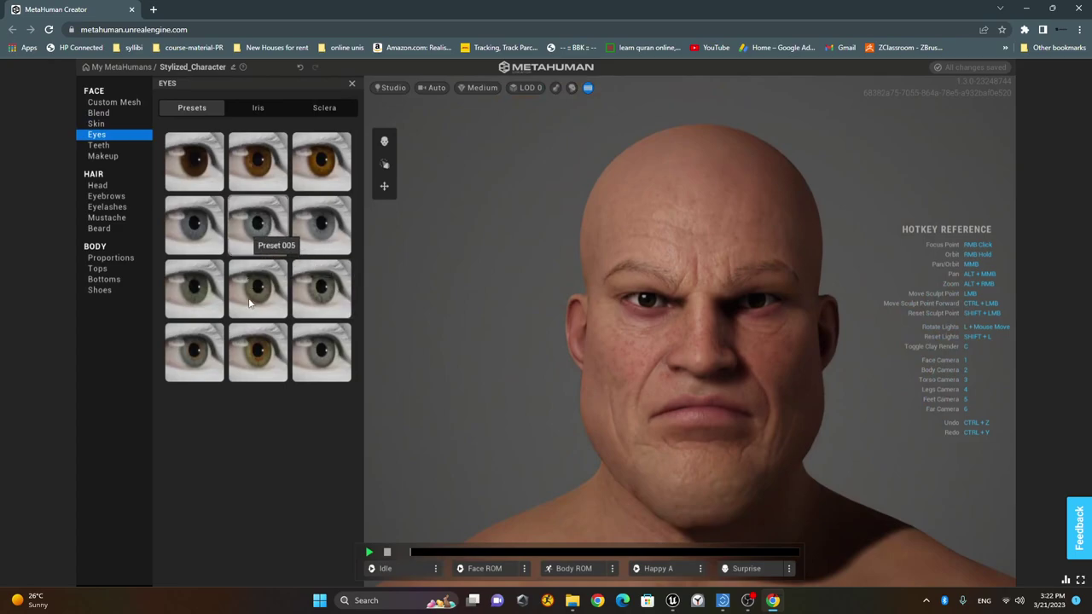
{"action": "left_click", "coordinate": [255, 109]}
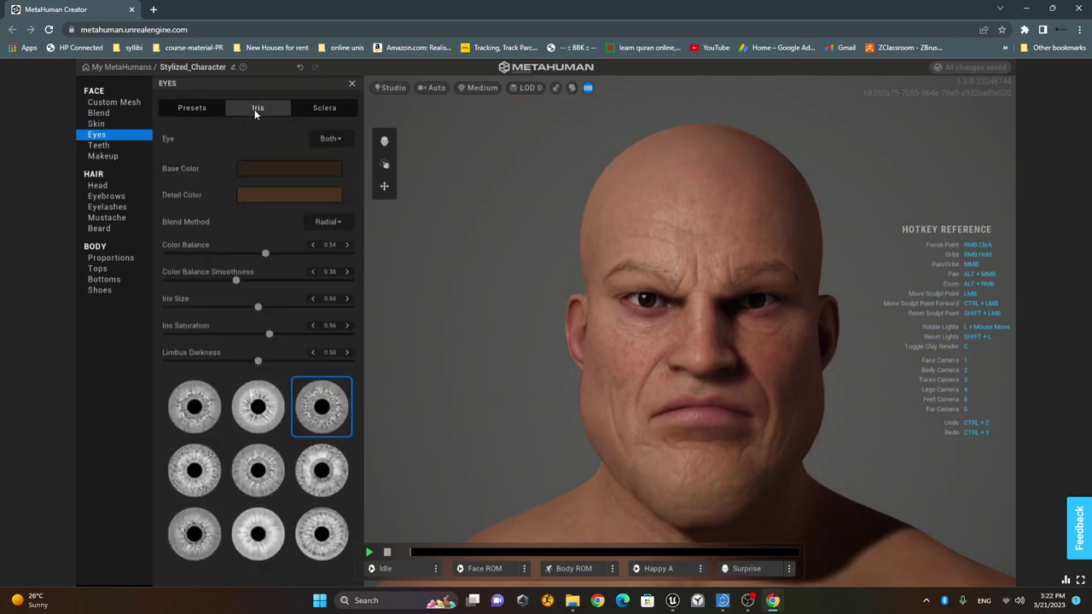
{"action": "left_click", "coordinate": [270, 169]}
{"action": "left_click_drag", "start_coordinate": [285, 243], "coordinate": [226, 266]}
{"action": "mouse_move", "coordinate": [316, 259]}
{"action": "left_mouse_down"}
{"action": "mouse_move", "coordinate": [379, 251]}
{"action": "mouse_move", "coordinate": [428, 269]}
{"action": "left_mouse_up"}
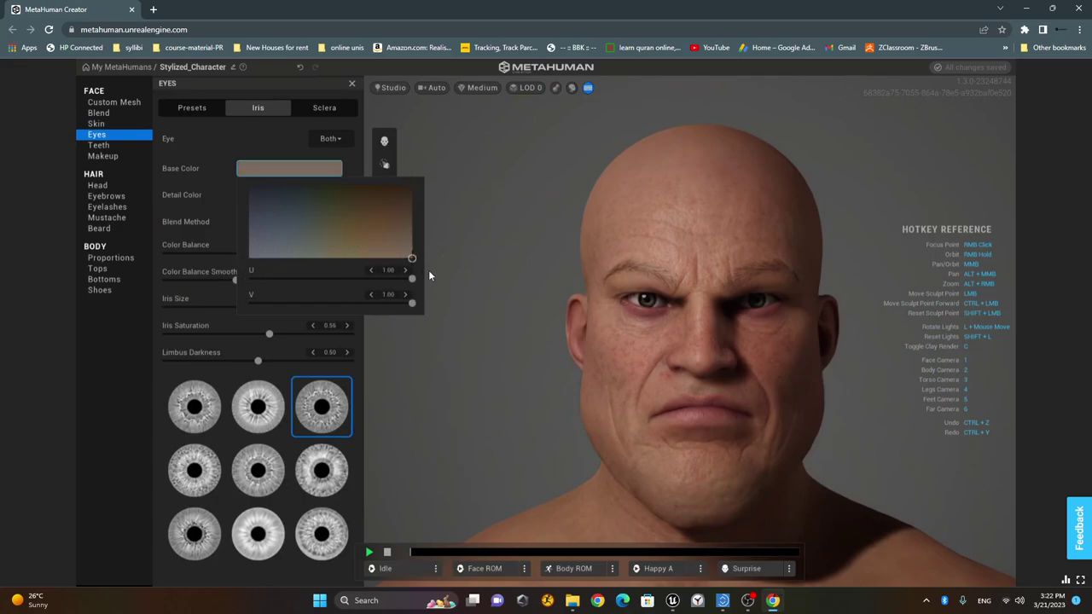
{"action": "left_click", "coordinate": [234, 149]}
{"action": "left_click", "coordinate": [283, 192]}
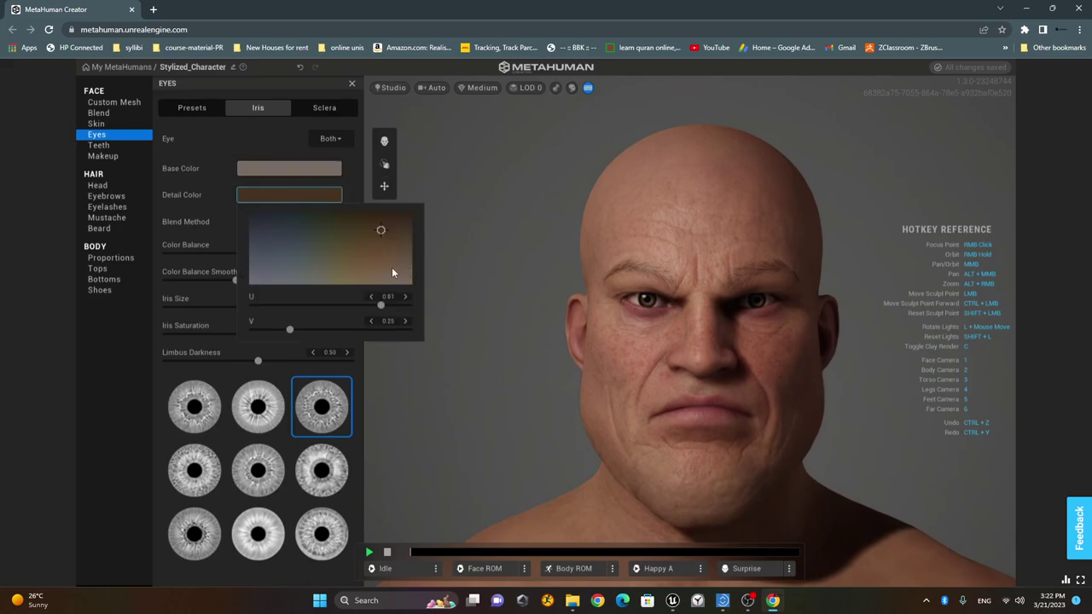
{"action": "left_click_drag", "start_coordinate": [392, 273], "coordinate": [433, 308]}
{"action": "left_click", "coordinate": [240, 149]}
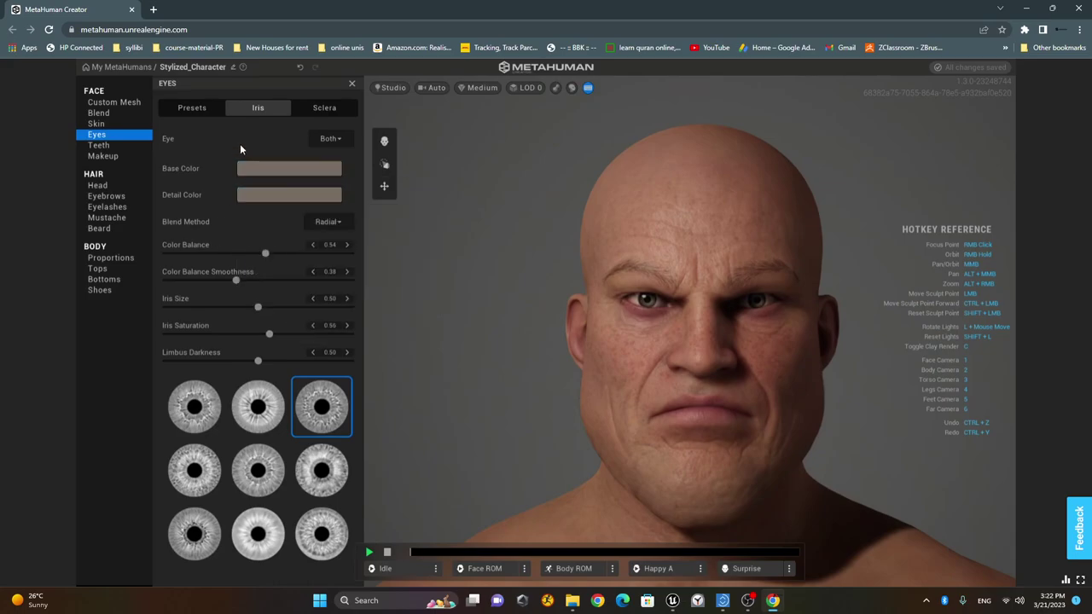
For the left eye only, set the iris Base Color to U 0.00, V 0.00 and the Detail Color to a dark grey-blue.
{"action": "left_click", "coordinate": [334, 142]}
{"action": "left_click", "coordinate": [343, 161]}
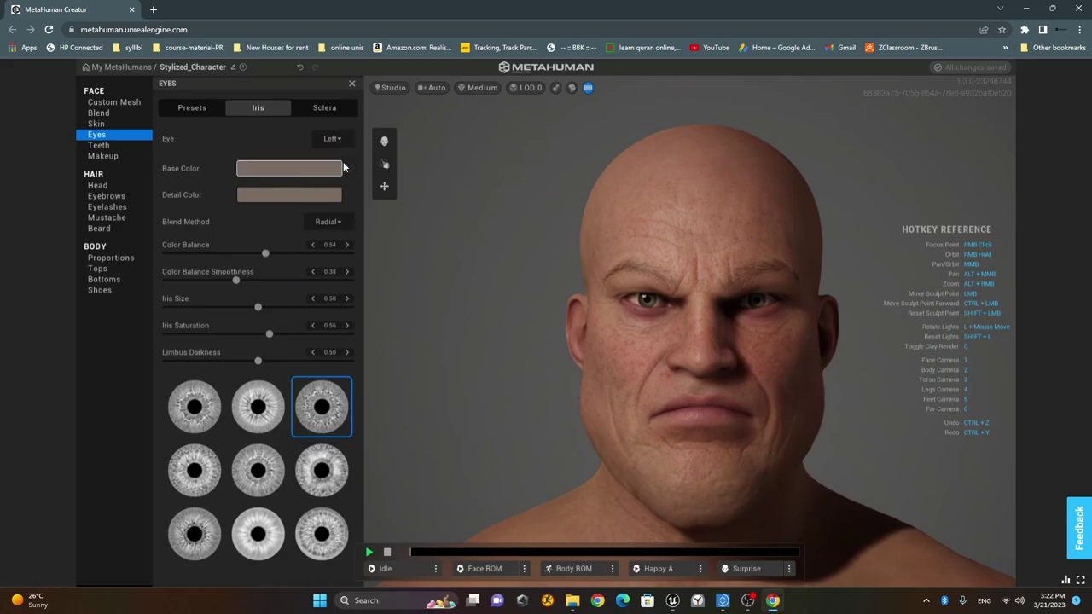
{"action": "left_click", "coordinate": [273, 171]}
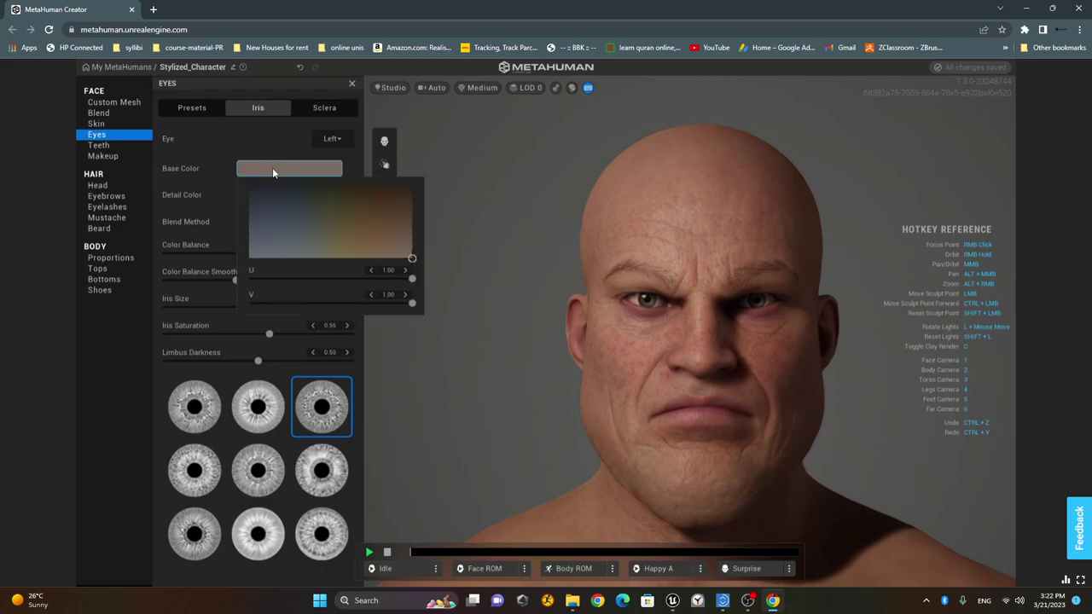
{"action": "left_click_drag", "start_coordinate": [283, 205], "coordinate": [248, 185]}
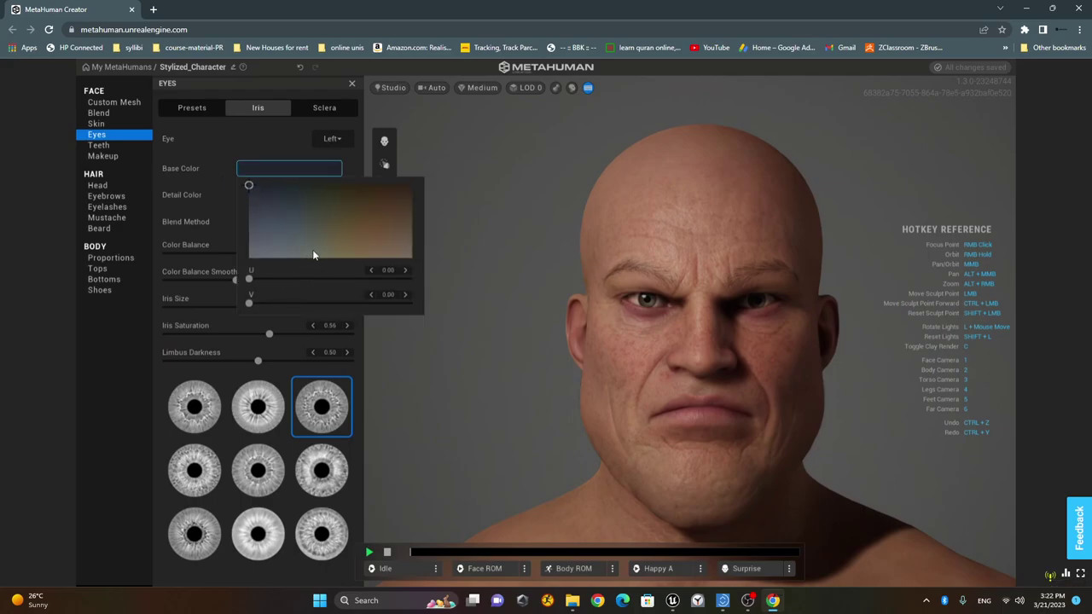
{"action": "left_click", "coordinate": [210, 160]}
{"action": "left_click", "coordinate": [269, 193]}
{"action": "left_click_drag", "start_coordinate": [294, 223], "coordinate": [242, 231]}
{"action": "left_click", "coordinate": [232, 134]}
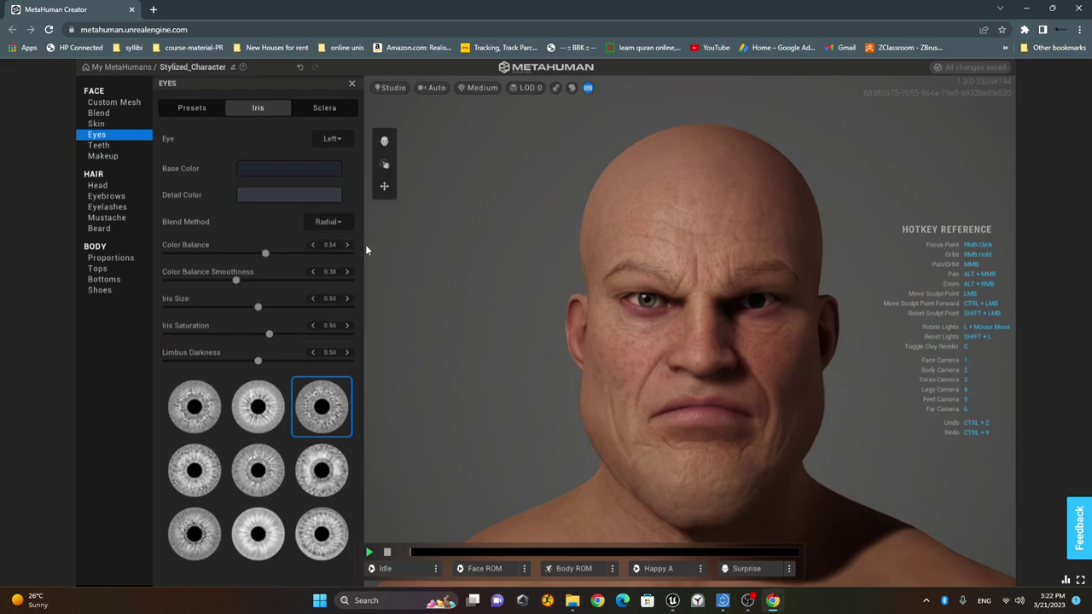
For the left eye's sclera, set the Tint to U 0.90, V 0.77, the Vascularity to 0.75 and the Brightness to 0.75.
{"action": "left_click", "coordinate": [313, 111]}
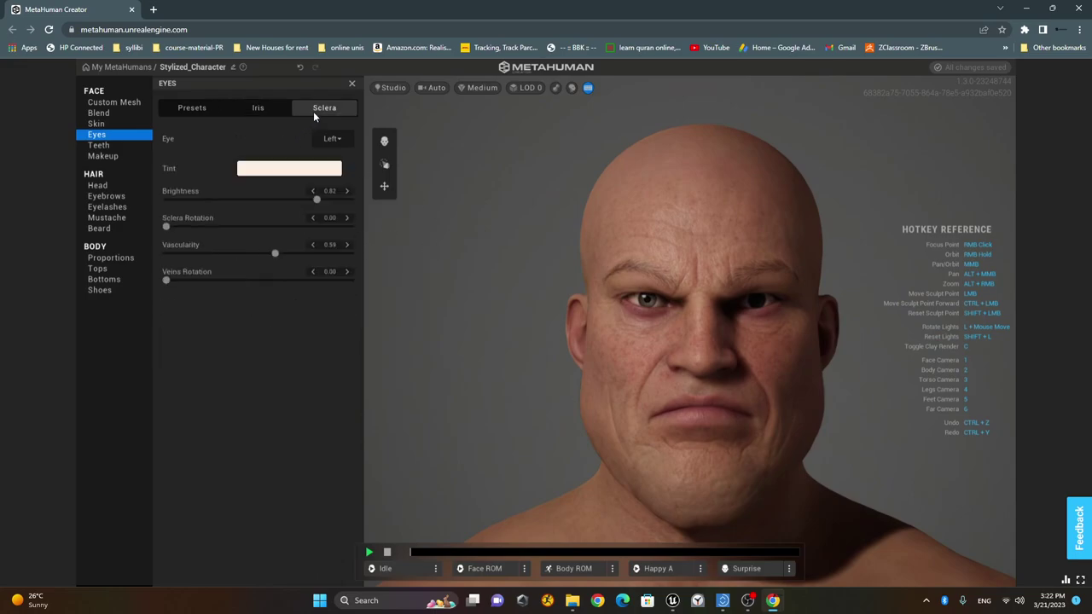
{"action": "left_click", "coordinate": [274, 172]}
{"action": "left_click_drag", "start_coordinate": [372, 236], "coordinate": [395, 242]}
{"action": "scroll", "coordinate": [627, 297], "scroll_direction": "up", "scroll_amount": 5}
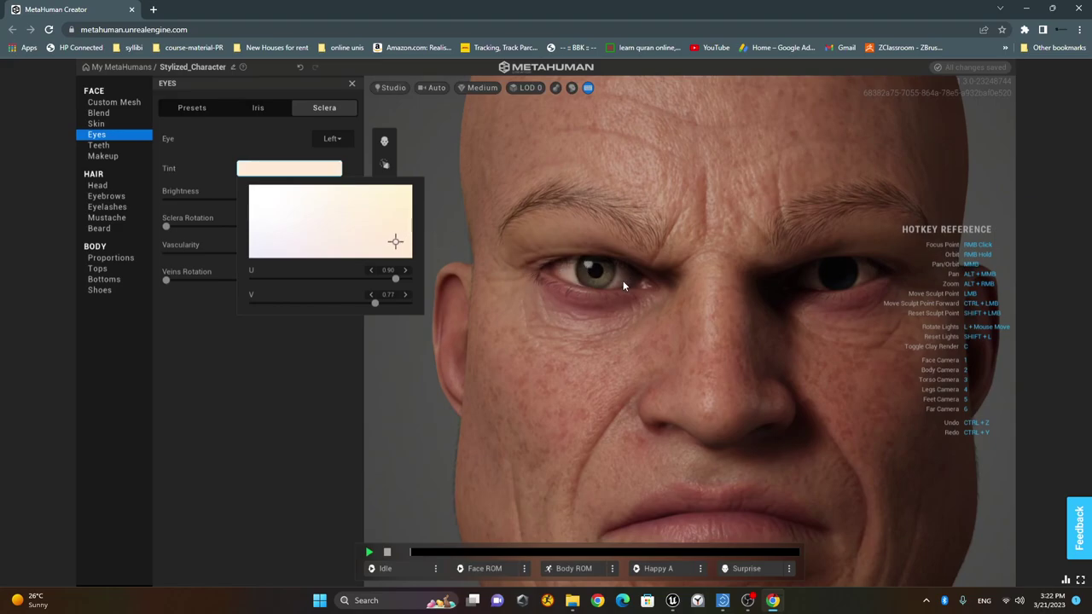
{"action": "left_click", "coordinate": [268, 352]}
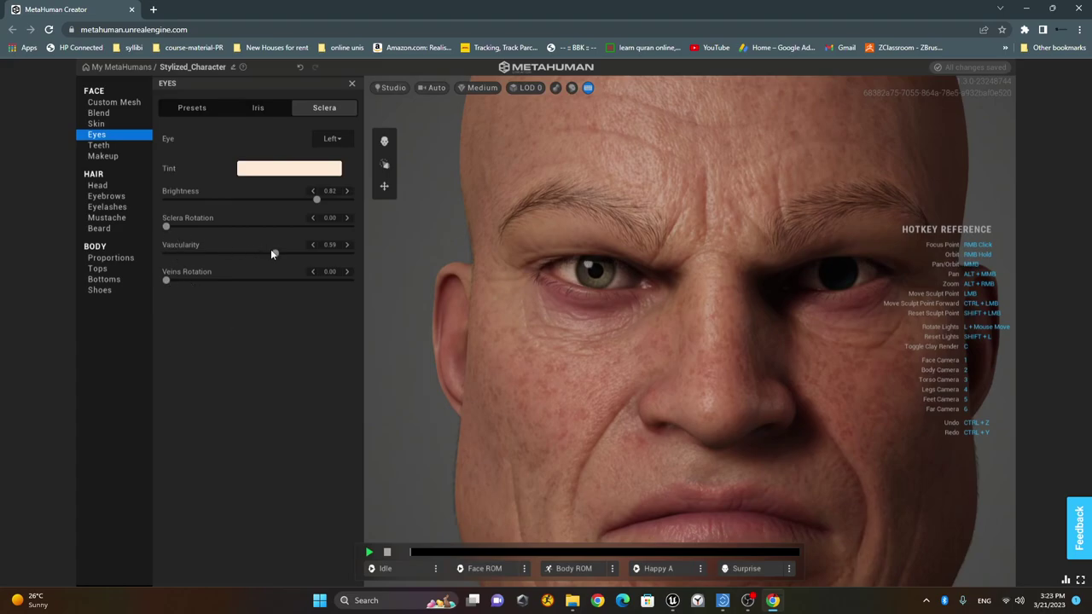
{"action": "left_click_drag", "start_coordinate": [246, 256], "coordinate": [335, 264]}
{"action": "mouse_move", "coordinate": [319, 199]}
{"action": "left_mouse_down"}
{"action": "mouse_move", "coordinate": [201, 203]}
{"action": "mouse_move", "coordinate": [306, 212]}
{"action": "left_mouse_up"}
For the sclera of both eyes, set Brightness to 0.36, Vascularity to 0.89 and the Tint to U 0.96, V 0.21.
{"action": "left_click", "coordinate": [341, 145]}
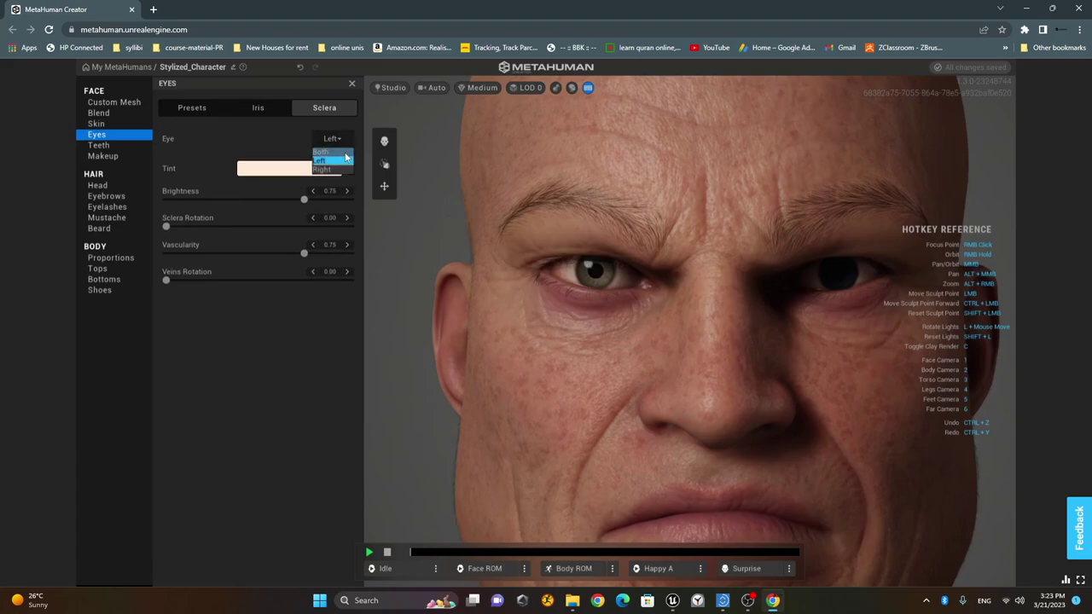
{"action": "left_click_drag", "start_coordinate": [304, 203], "coordinate": [233, 201]}
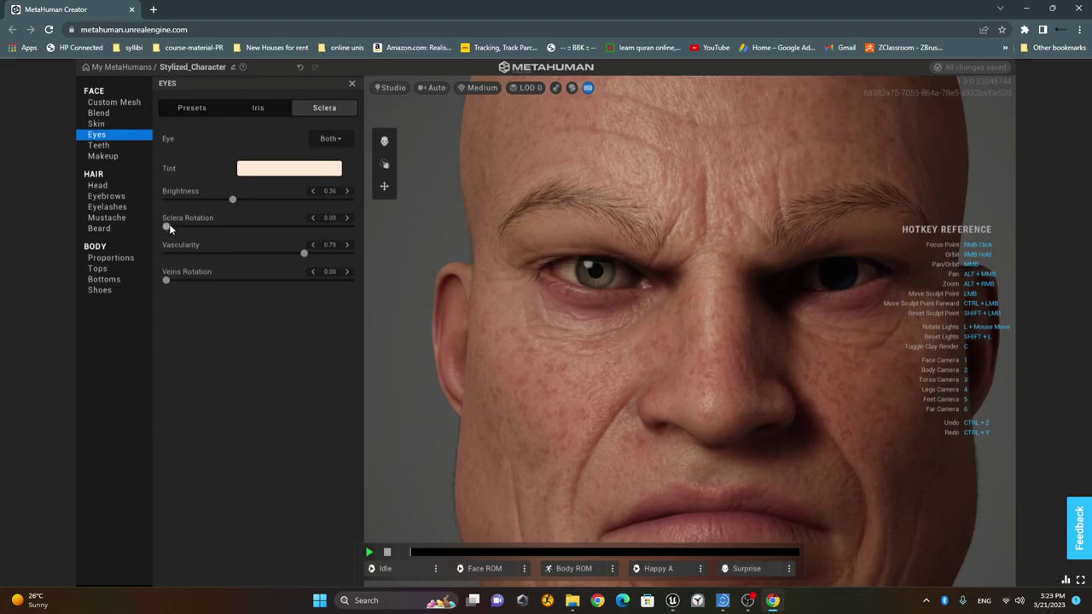
{"action": "left_click_drag", "start_coordinate": [302, 256], "coordinate": [326, 256]}
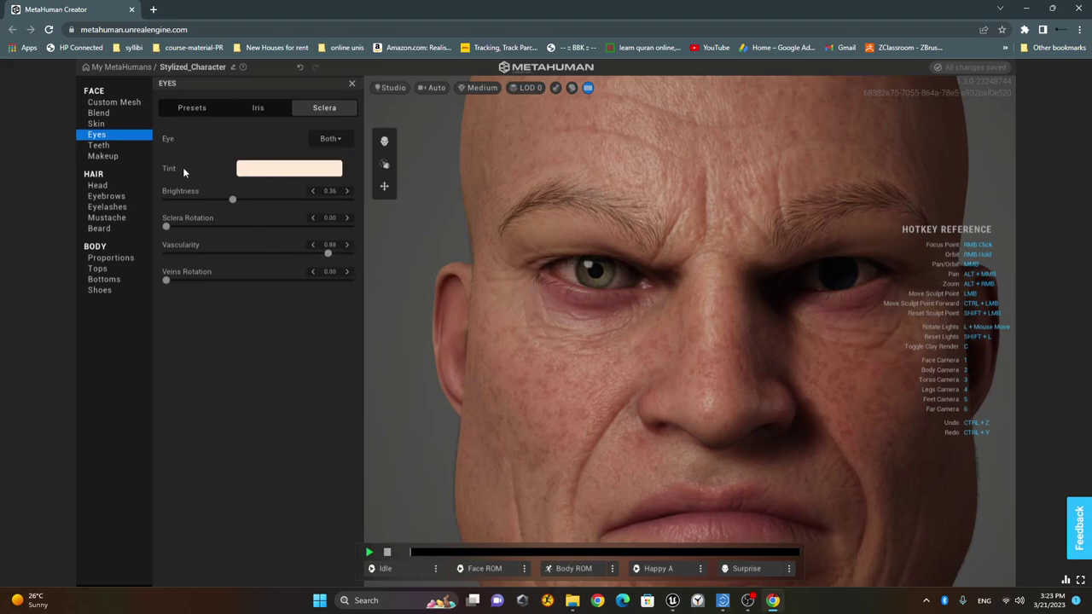
{"action": "left_click", "coordinate": [285, 172]}
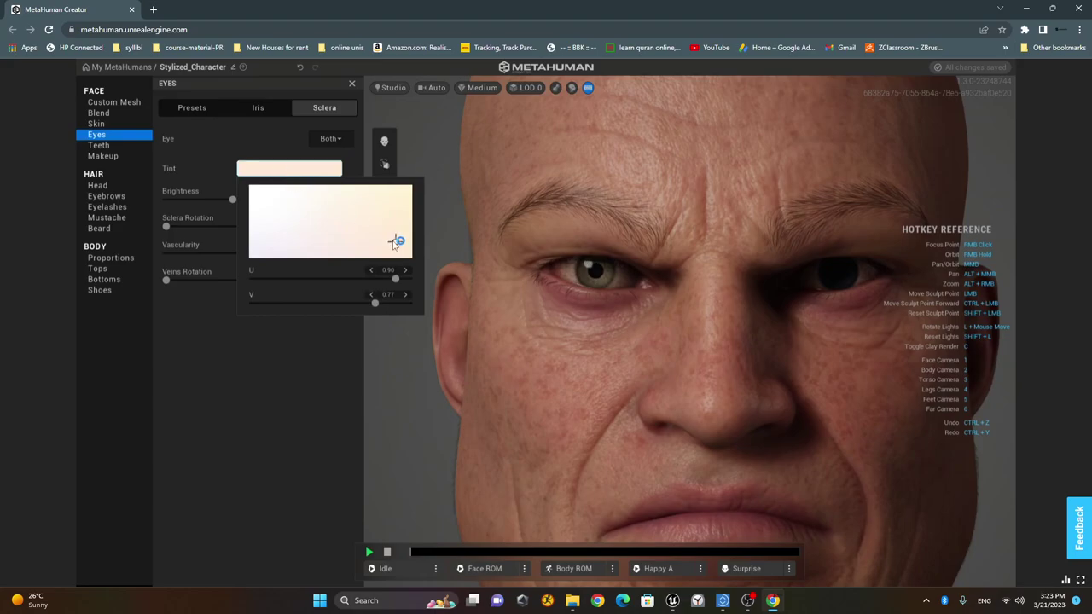
{"action": "left_click_drag", "start_coordinate": [416, 209], "coordinate": [407, 201]}
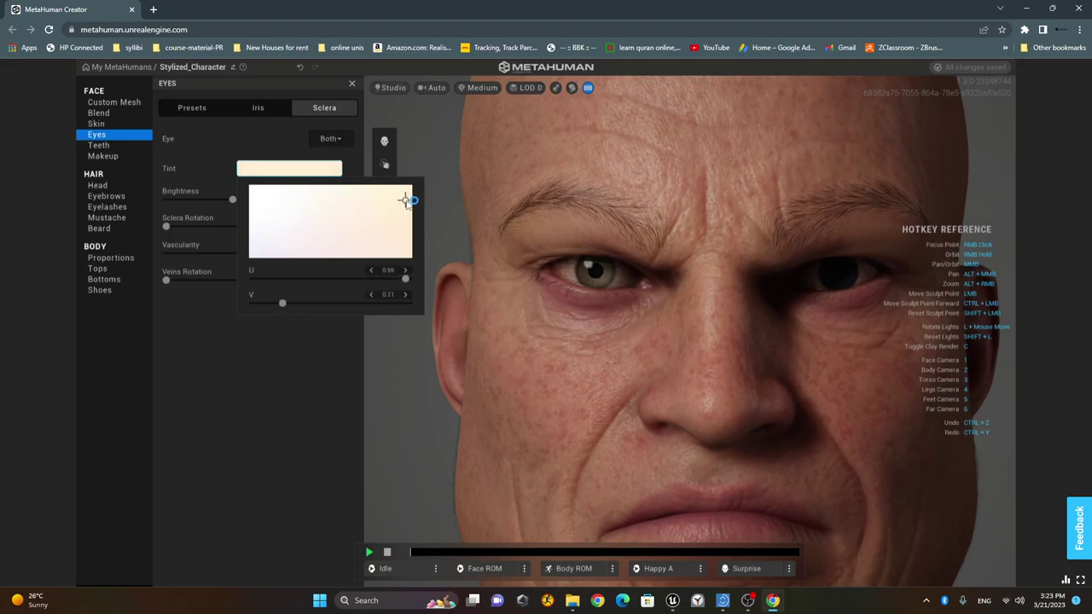
{"action": "left_click", "coordinate": [218, 330]}
Set the teeth's Tooth Length to -0.07 and Variation to 0.00, keeping Tooth Spacing at 0.00 and the jaw fully closed.
{"action": "left_click", "coordinate": [103, 147]}
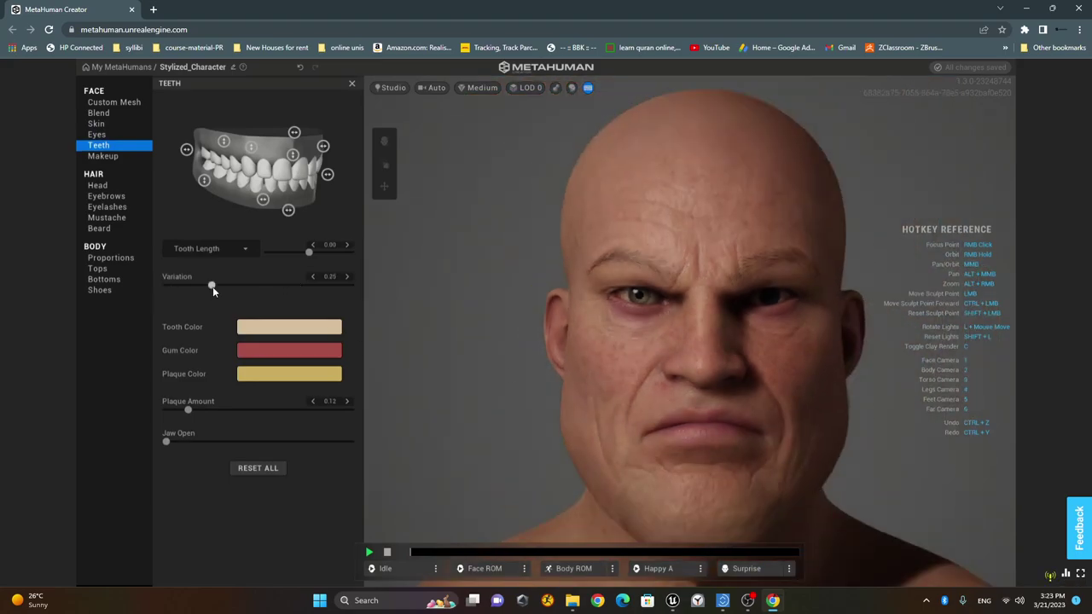
{"action": "left_click_drag", "start_coordinate": [309, 256], "coordinate": [305, 253]}
{"action": "left_click", "coordinate": [209, 248]}
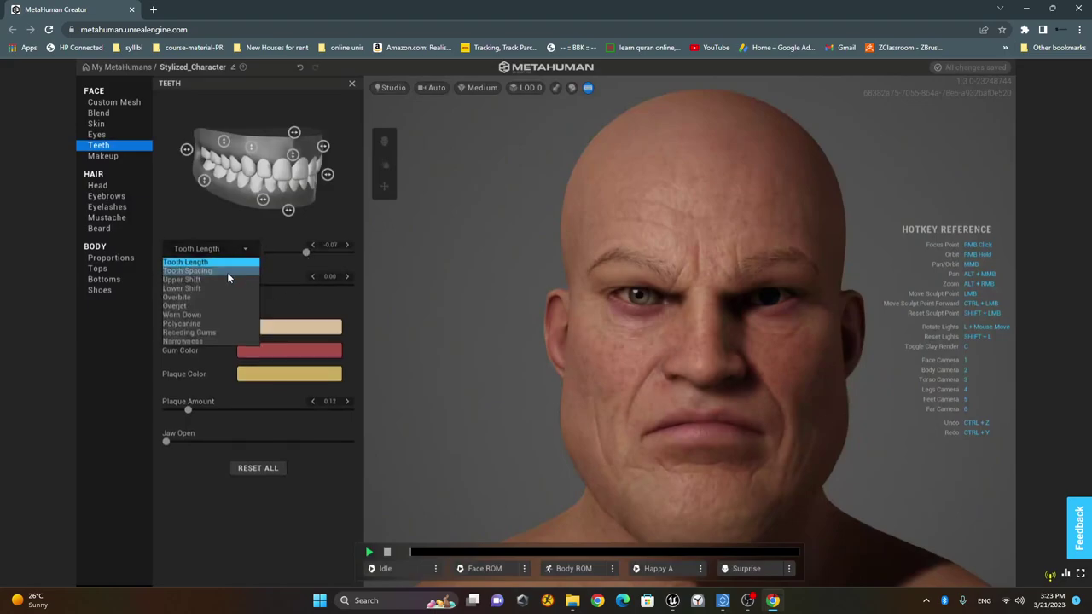
{"action": "left_click", "coordinate": [227, 271]}
{"action": "left_click", "coordinate": [233, 248]}
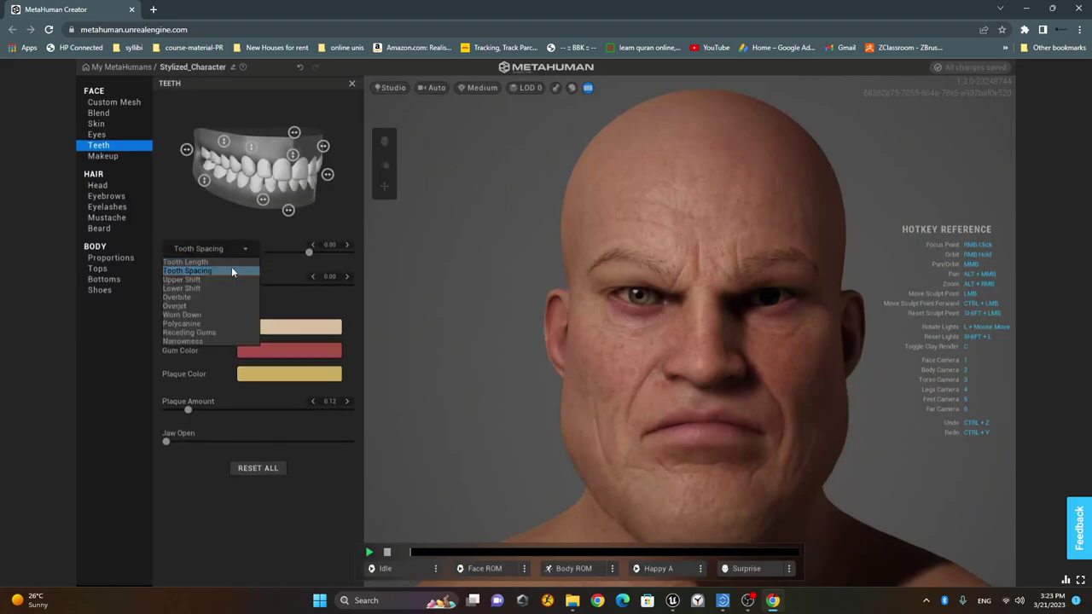
{"action": "left_click", "coordinate": [231, 271]}
{"action": "left_click_drag", "start_coordinate": [167, 441], "coordinate": [123, 444]}
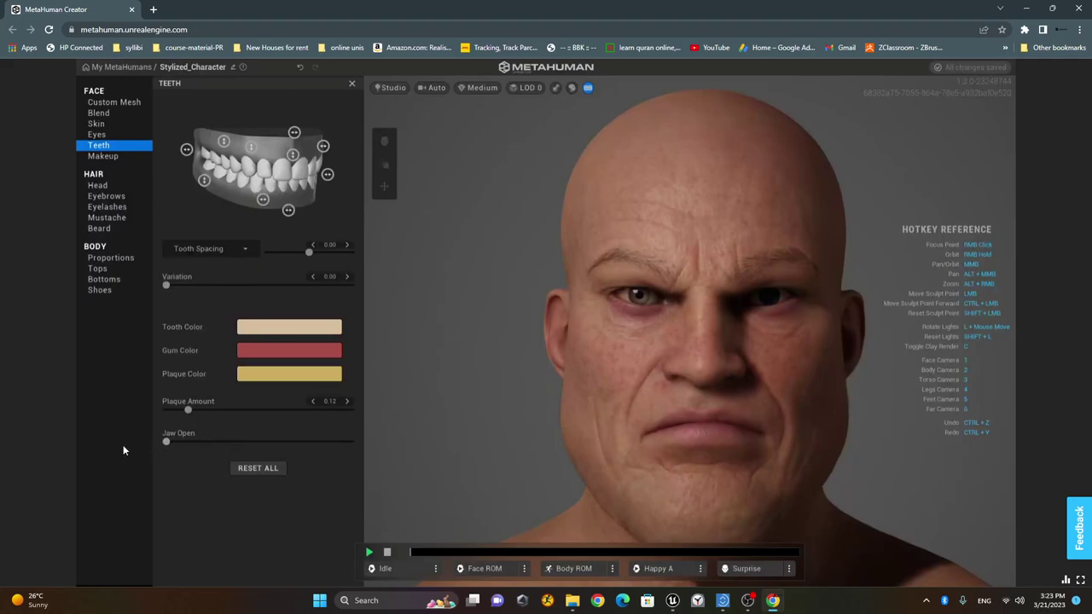
Set the teeth's Lower Shift to -0.15 and select the Overjet parameter.
{"action": "left_click", "coordinate": [120, 157]}
{"action": "left_click", "coordinate": [103, 145]}
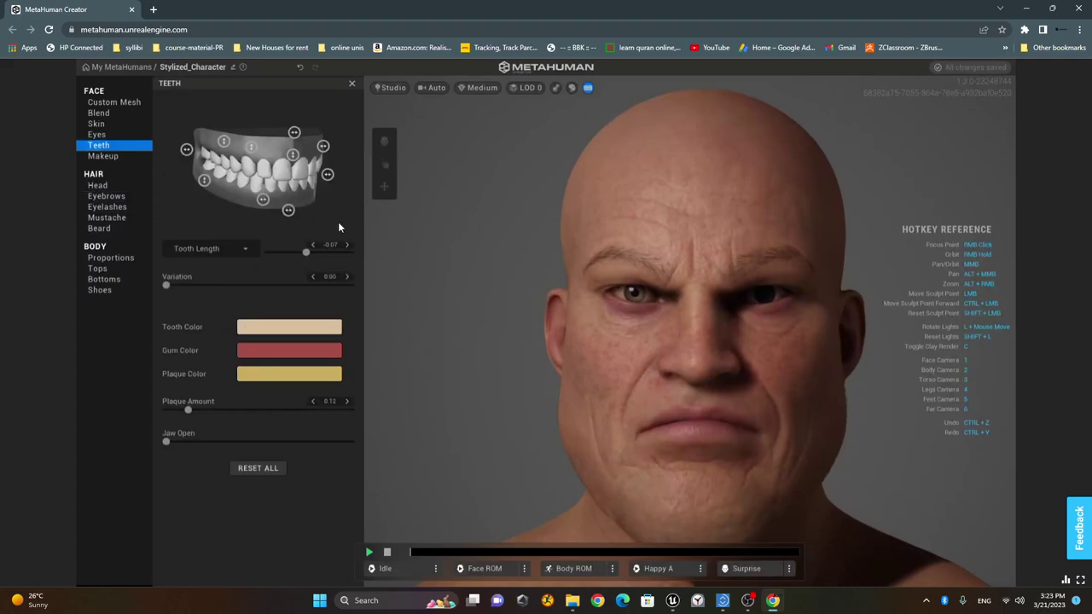
{"action": "left_click_drag", "start_coordinate": [288, 215], "coordinate": [245, 237]}
{"action": "left_click", "coordinate": [245, 246]}
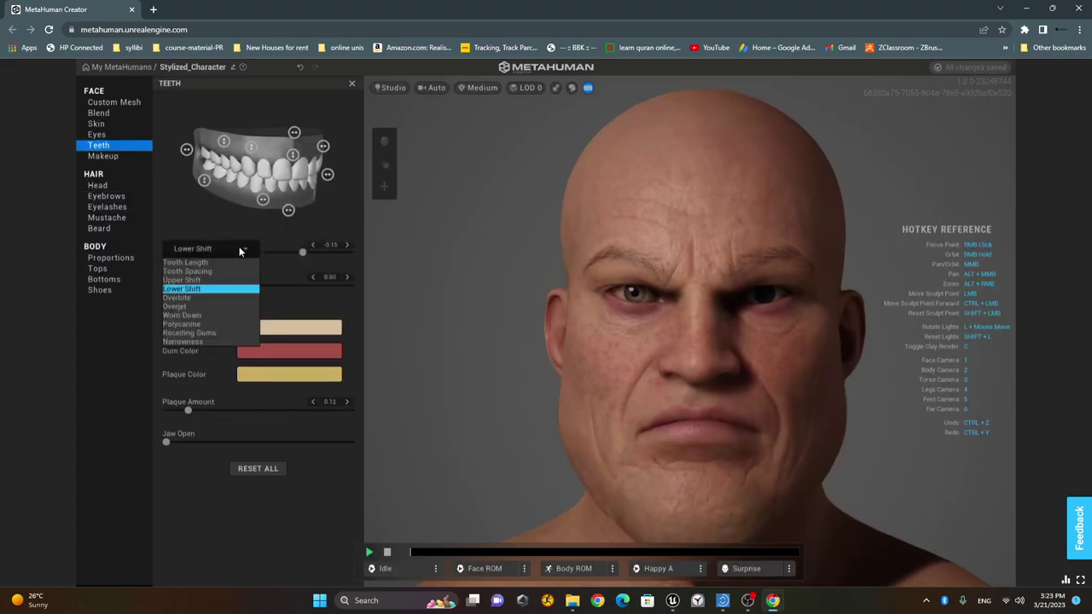
{"action": "left_click", "coordinate": [205, 307]}
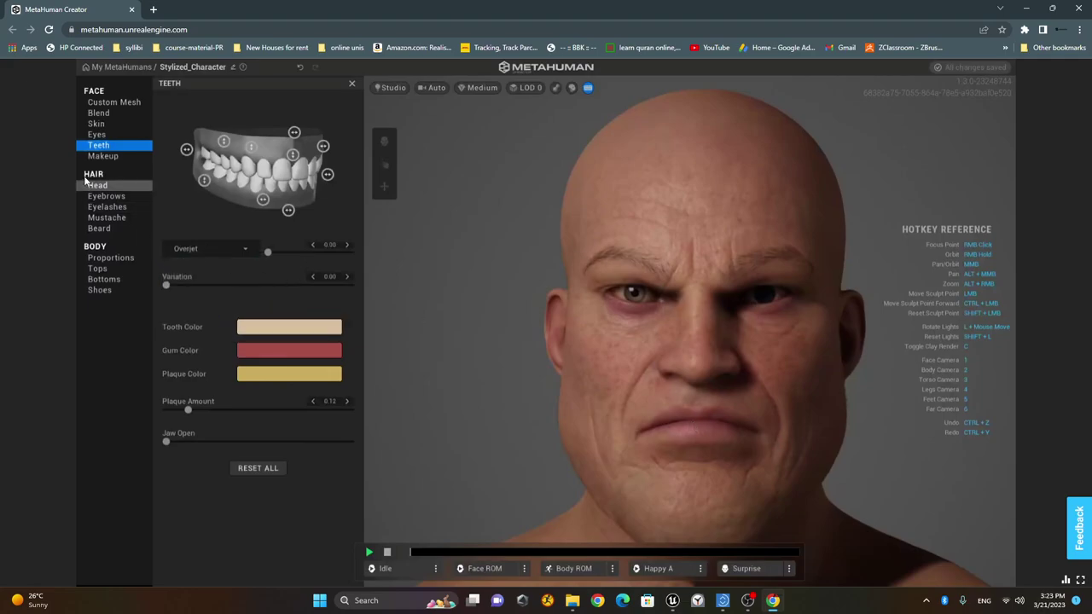
{"action": "left_click", "coordinate": [116, 155]}
{"action": "left_click", "coordinate": [101, 145]}
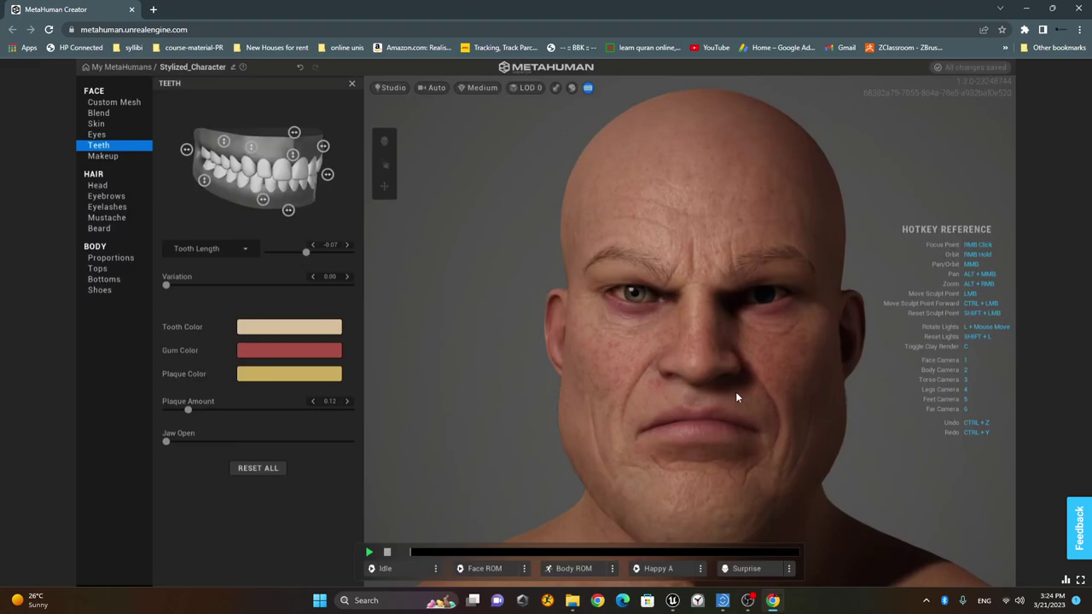
{"action": "left_click", "coordinate": [118, 158]}
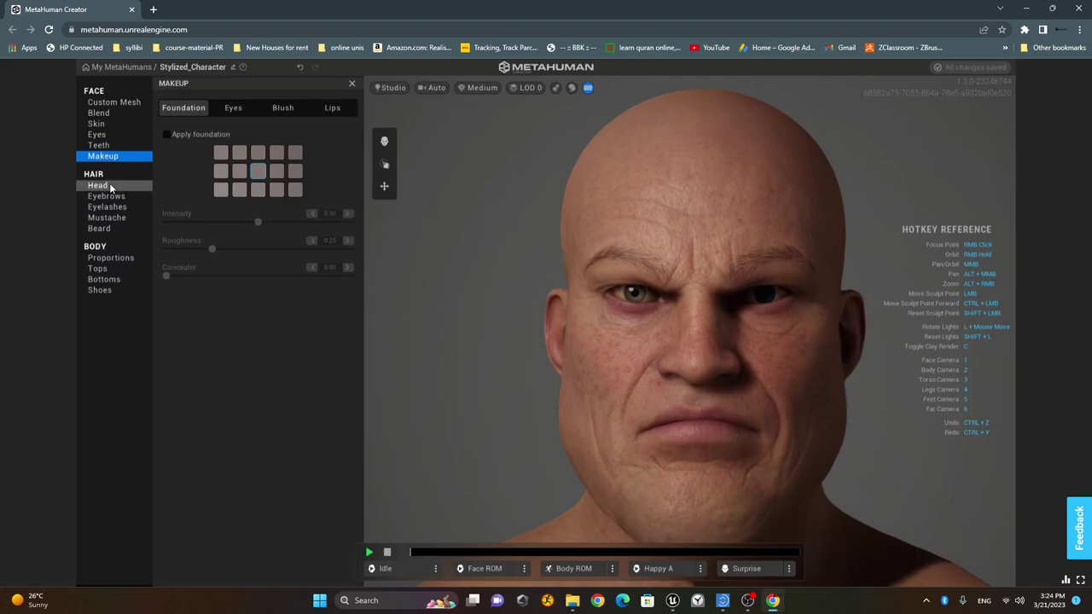
Give the head the spiked mohawk hairstyle with short sides.
{"action": "left_click", "coordinate": [110, 185]}
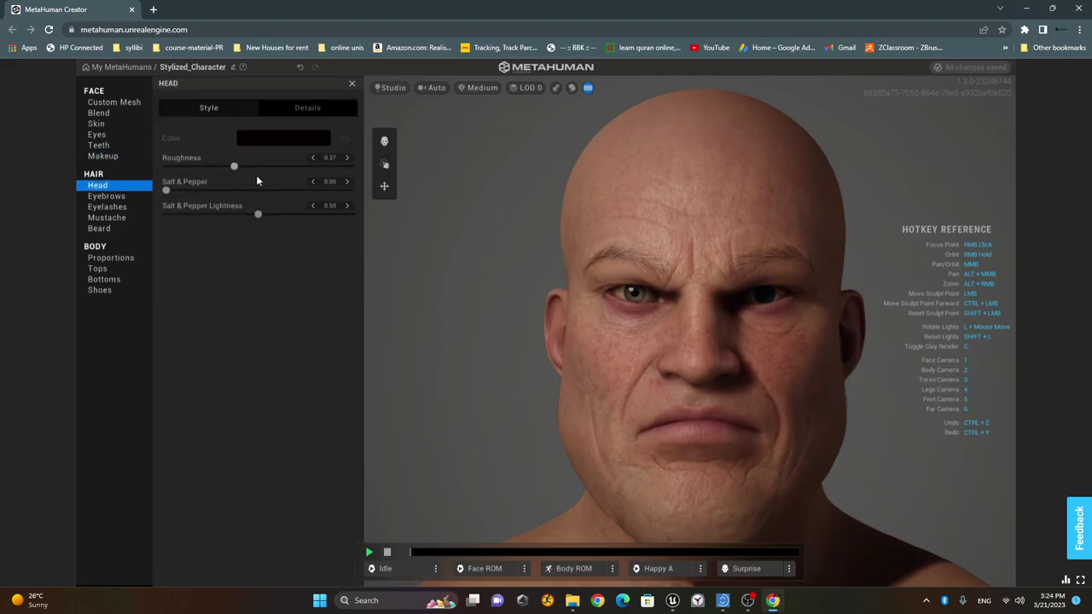
{"action": "left_click", "coordinate": [204, 111]}
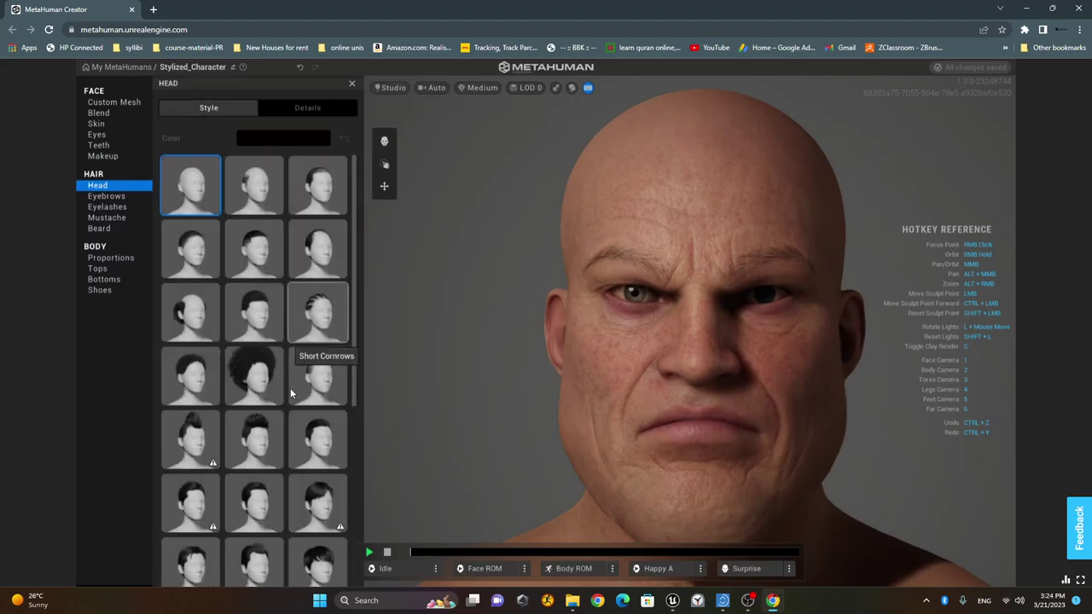
{"action": "left_click", "coordinate": [202, 438]}
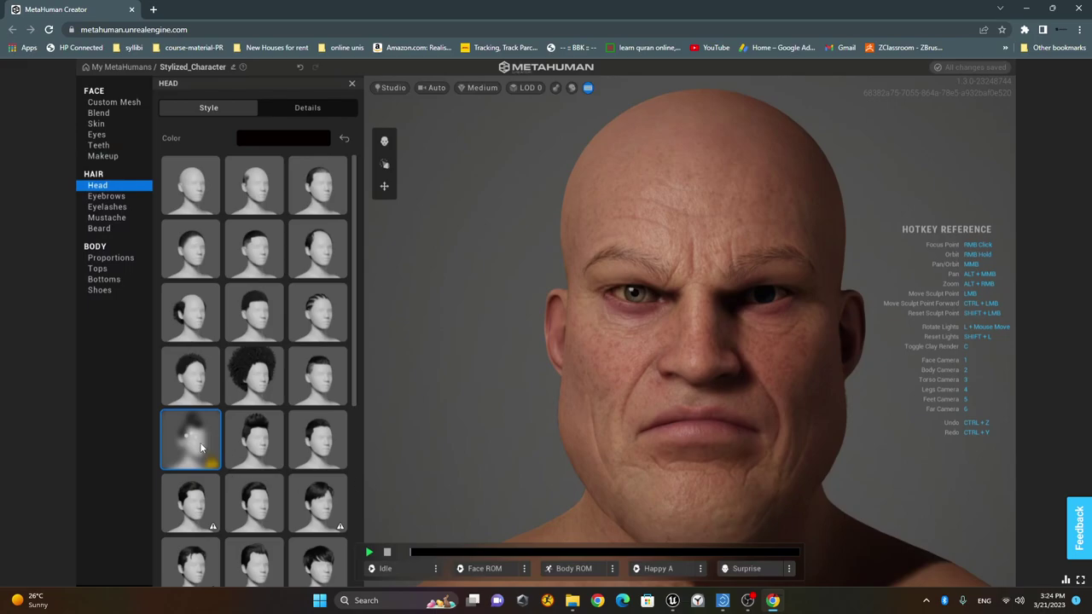
{"action": "scroll", "coordinate": [736, 287], "scroll_direction": "down", "scroll_amount": 3}
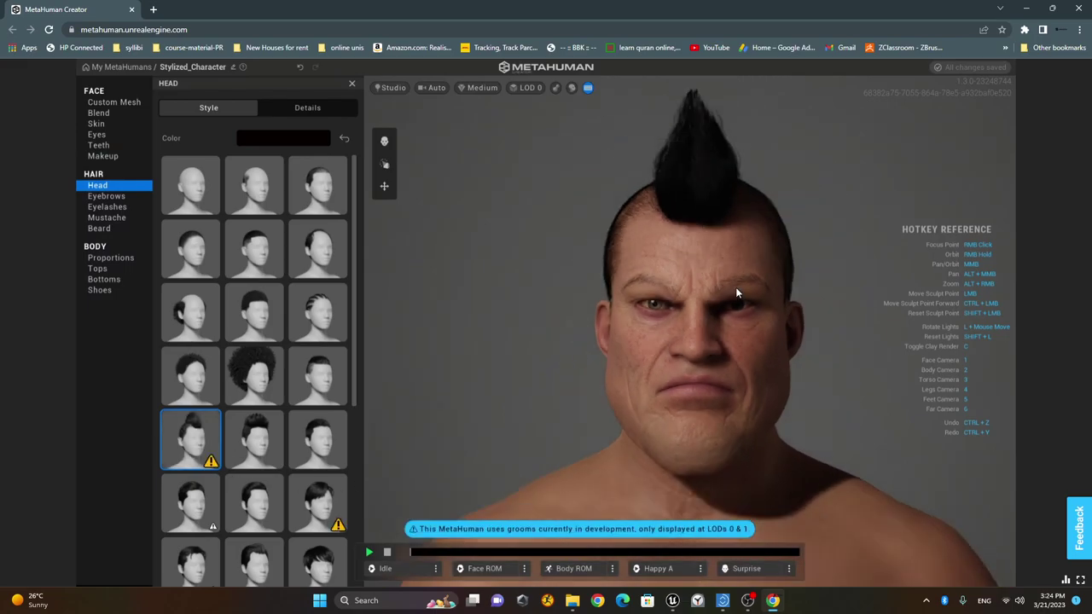
Color the head hair with the light blond swatch in the third row of the Neutral presets and check it from the side.
{"action": "left_click", "coordinate": [262, 143]}
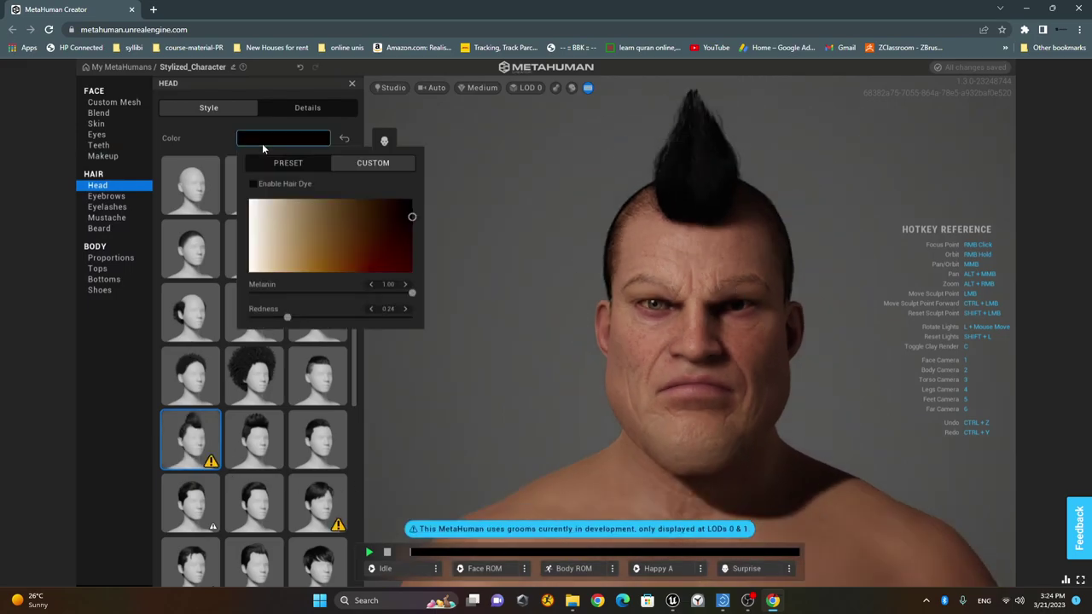
{"action": "left_click", "coordinate": [284, 165]}
{"action": "left_click", "coordinate": [362, 165]}
{"action": "left_click", "coordinate": [298, 166]}
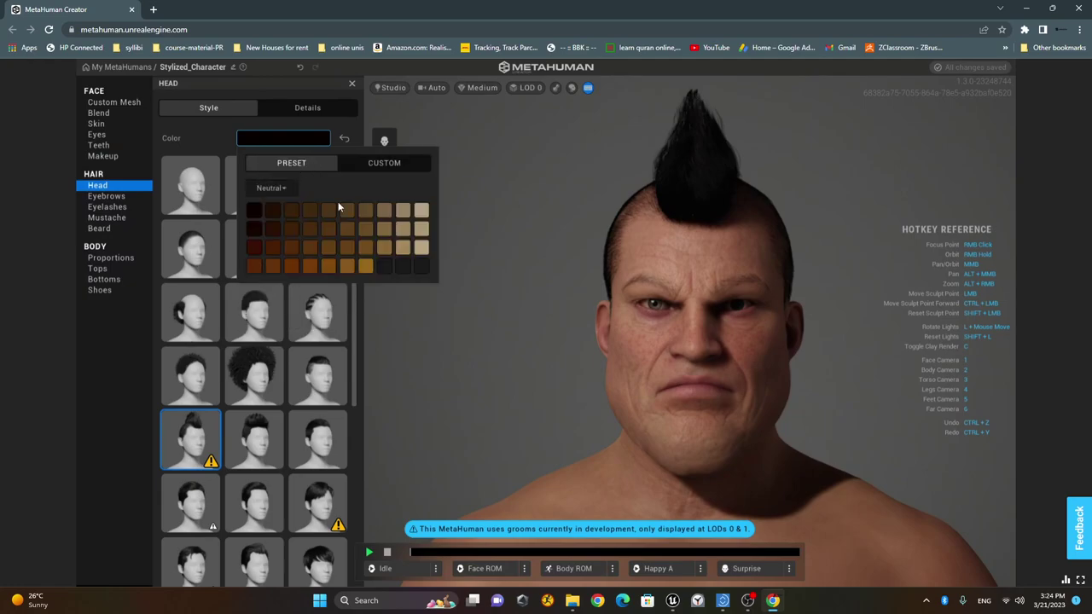
{"action": "left_click", "coordinate": [418, 253]}
{"action": "right_click_drag", "start_coordinate": [865, 347], "coordinate": [693, 339]}
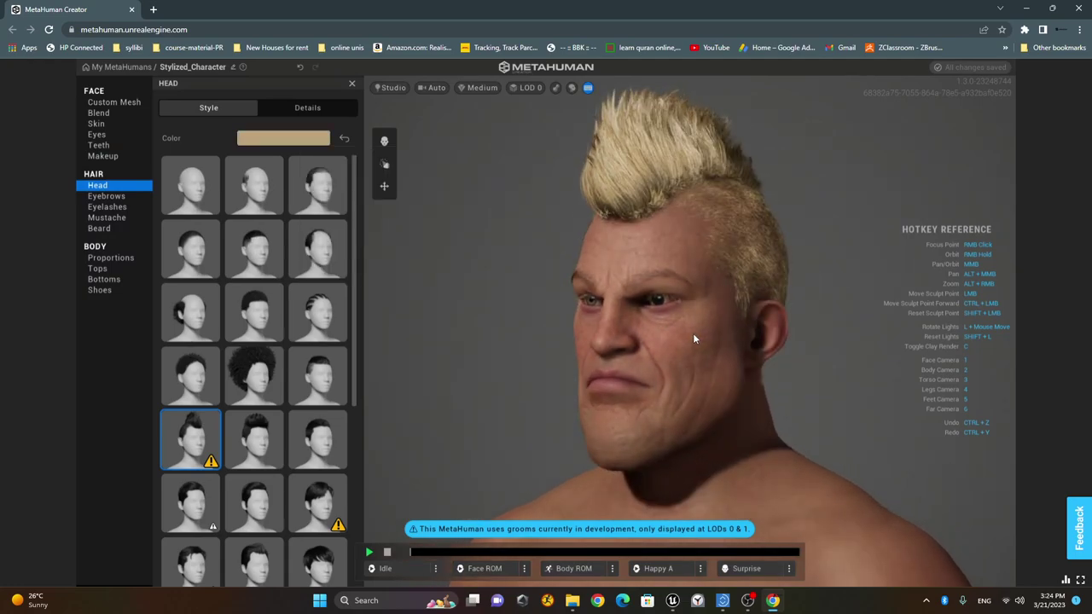
Apply the thick, dense eyebrow style, the third one in the fourth row of the eyebrow styles.
{"action": "left_click", "coordinate": [131, 199]}
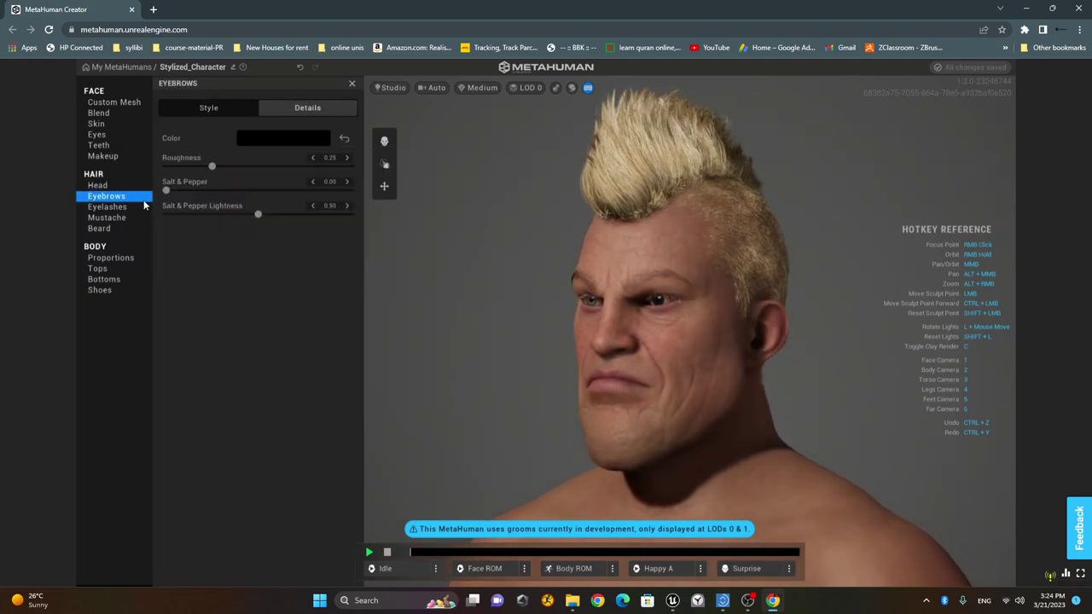
{"action": "left_click", "coordinate": [231, 111]}
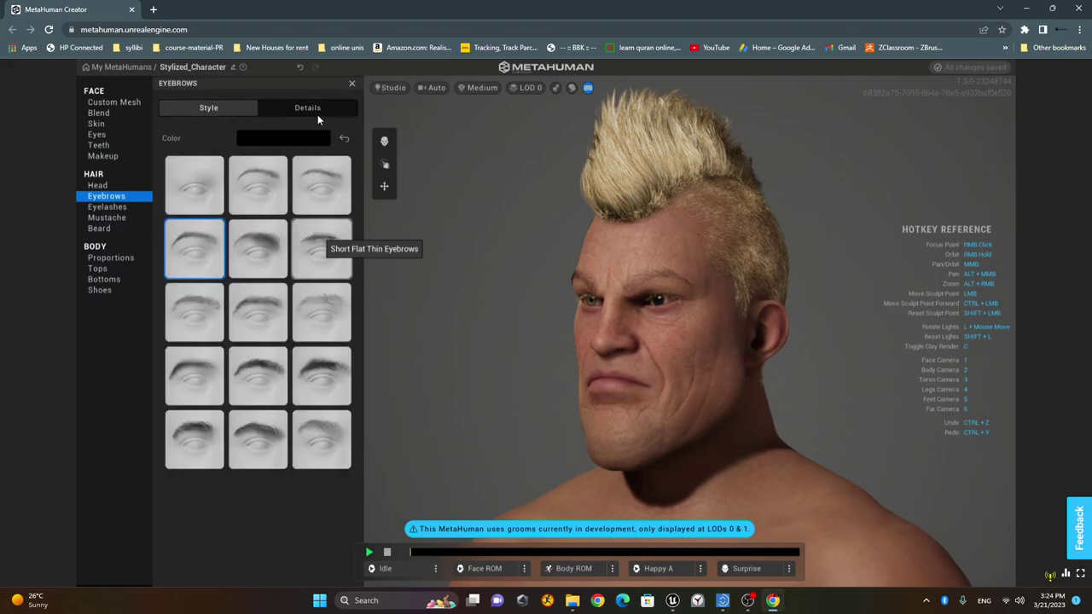
{"action": "left_click", "coordinate": [317, 115]}
{"action": "left_click", "coordinate": [217, 110]}
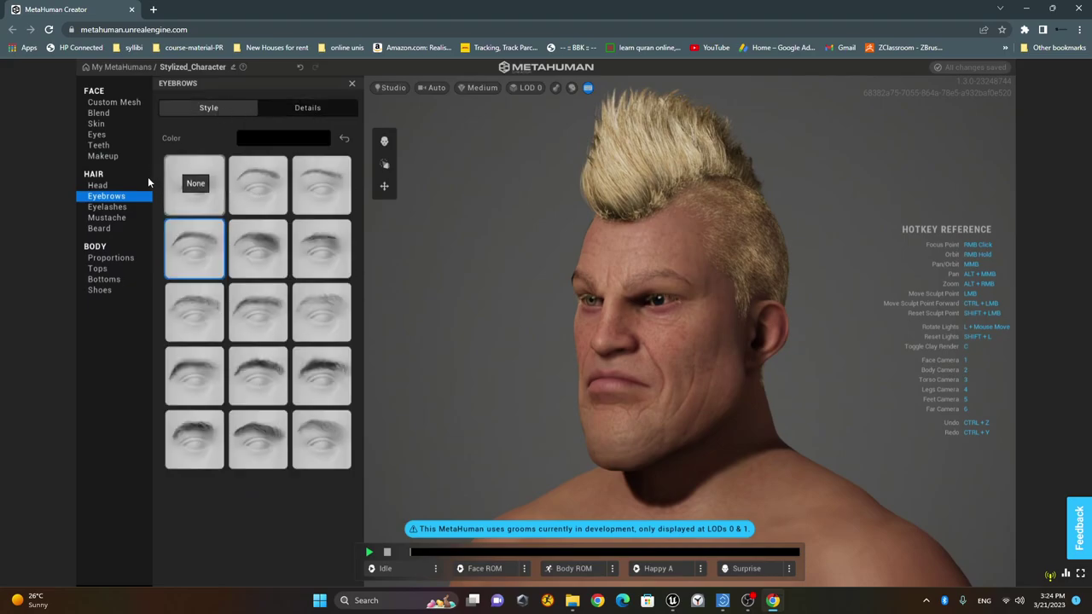
{"action": "left_click", "coordinate": [323, 372]}
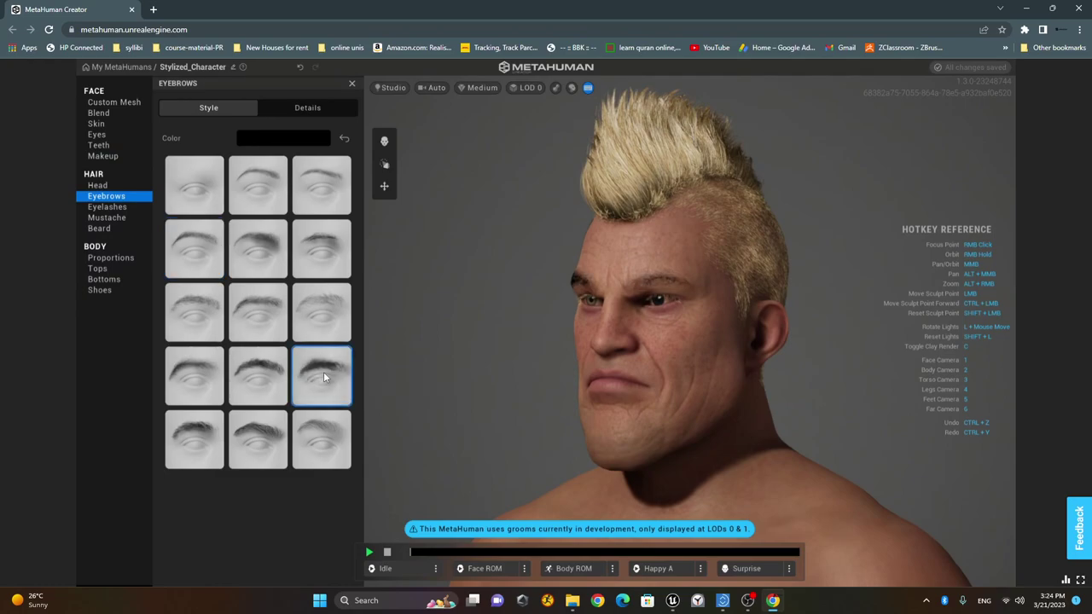
Color the eyebrows with the same light blond Neutral preset as the head hair.
{"action": "left_click", "coordinate": [264, 141]}
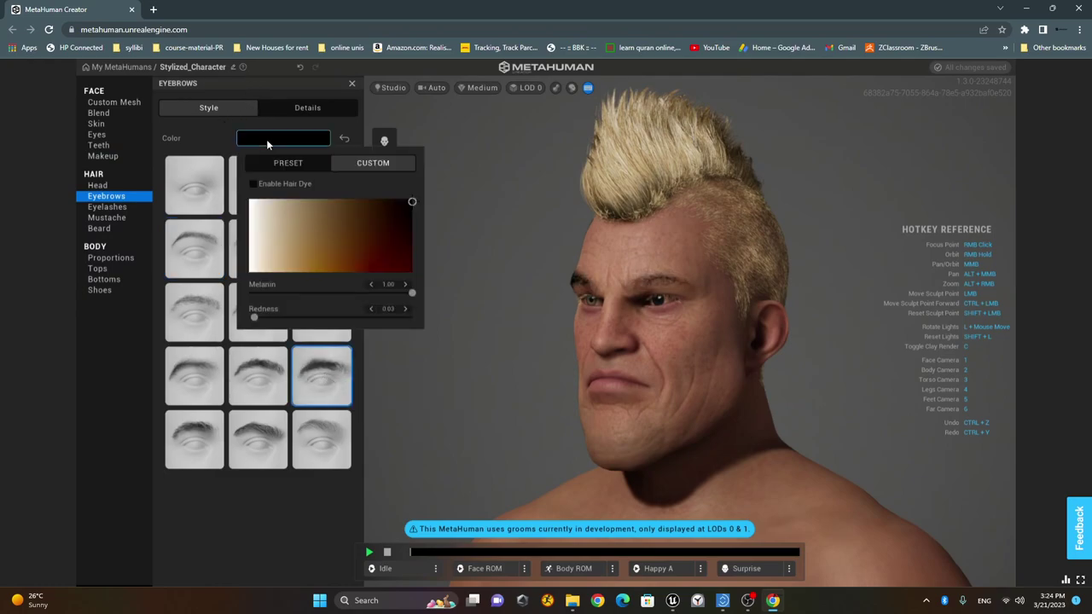
{"action": "left_click", "coordinate": [288, 163]}
{"action": "left_click", "coordinate": [422, 249]}
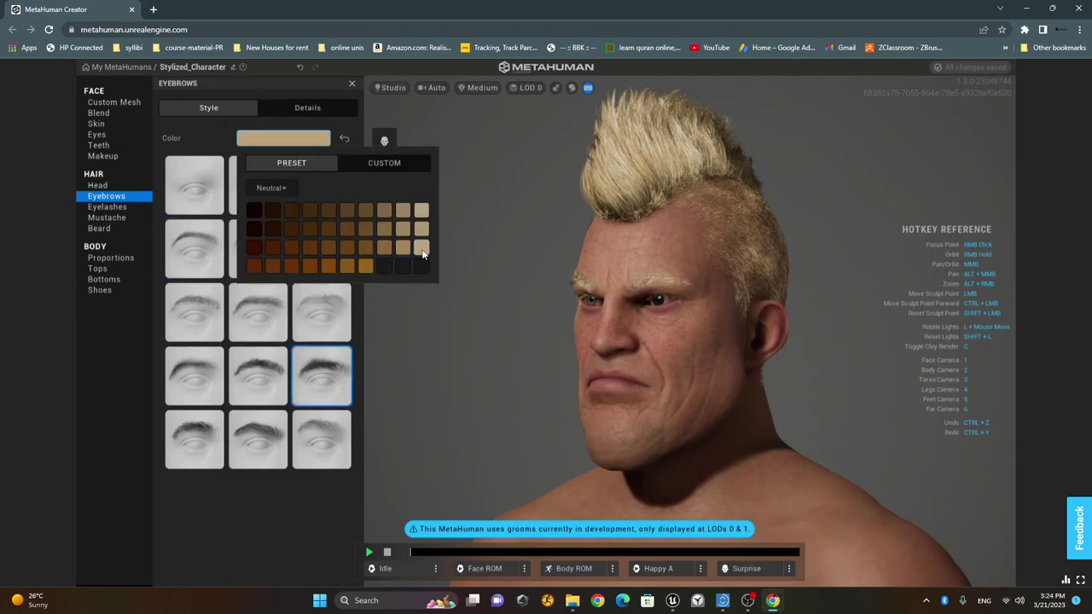
{"action": "left_click", "coordinate": [122, 208]}
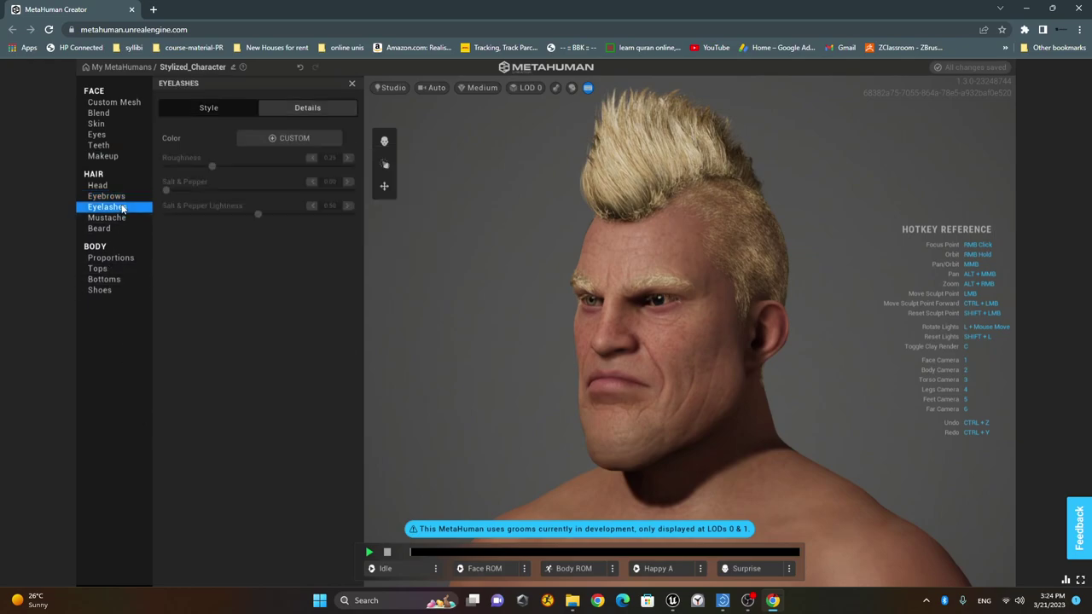
{"action": "left_click", "coordinate": [205, 111]}
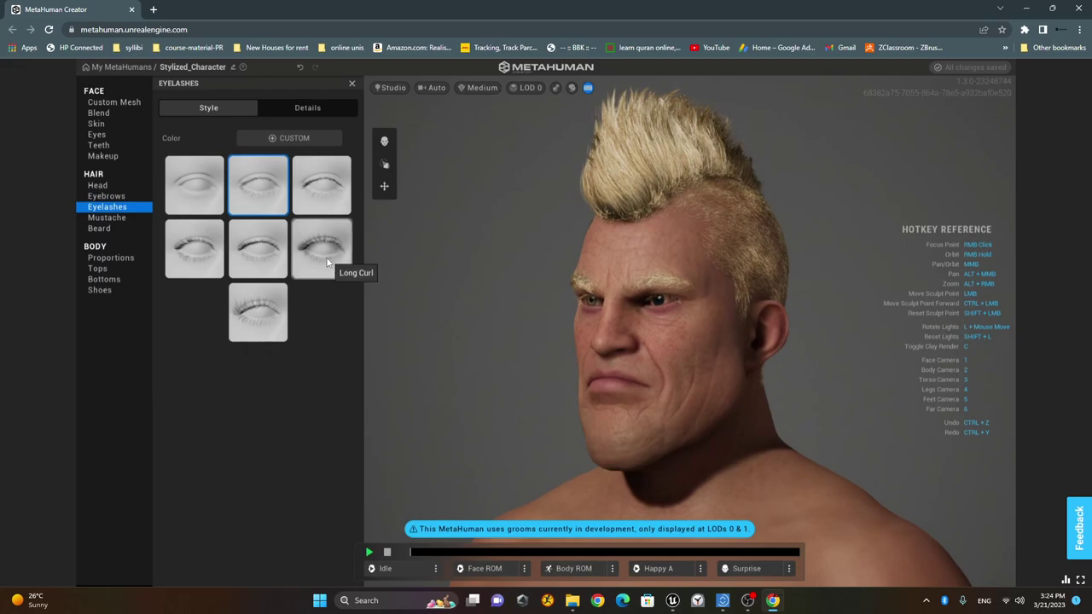
Add the long, thick drooping mustache, the last of the mustache styles.
{"action": "left_click", "coordinate": [120, 222]}
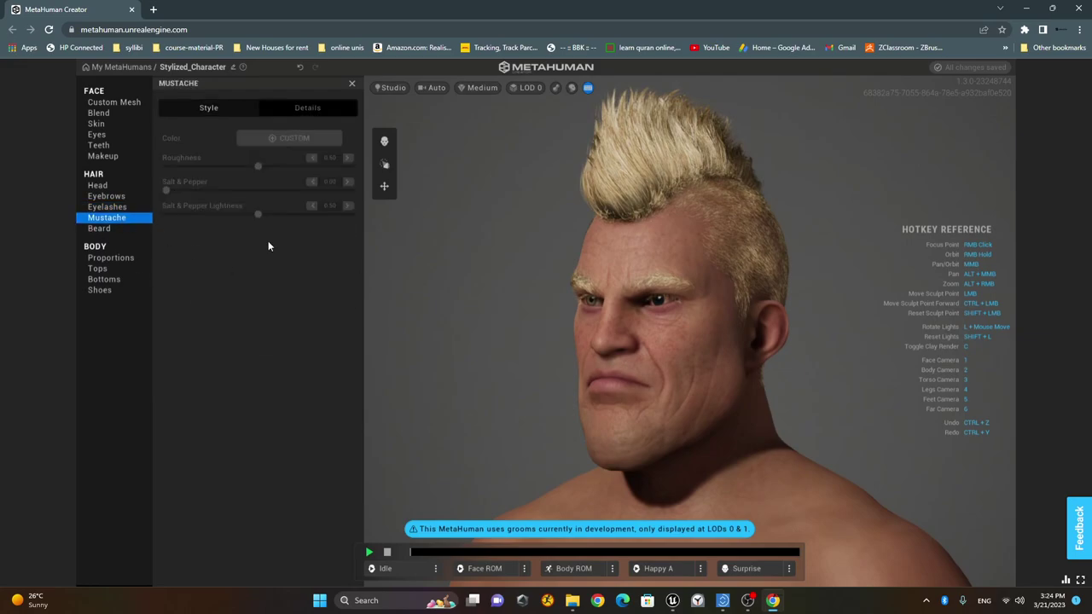
{"action": "left_click", "coordinate": [216, 113]}
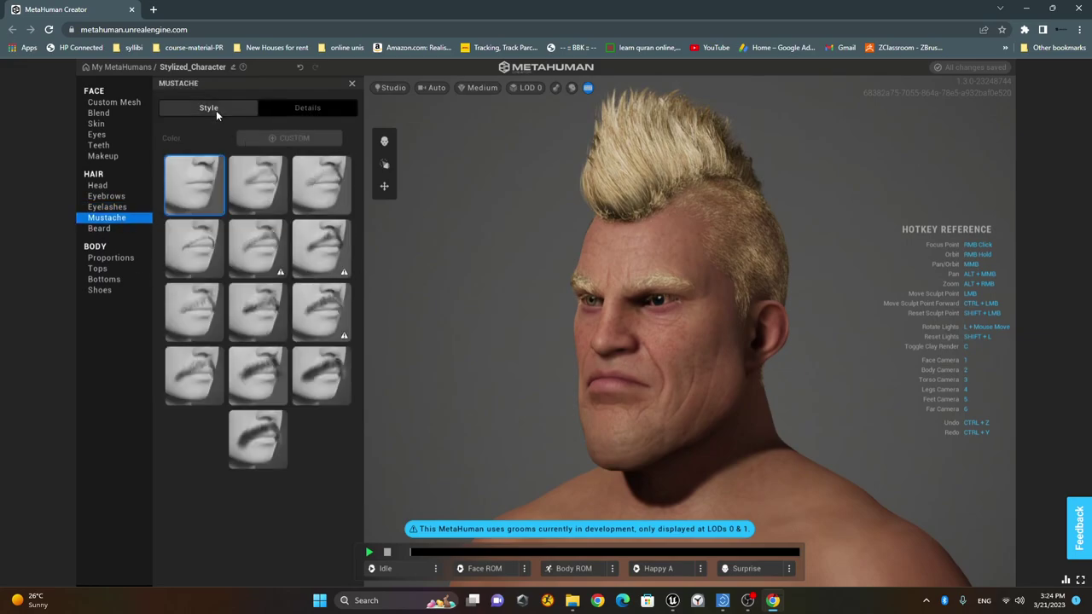
{"action": "left_click", "coordinate": [258, 449]}
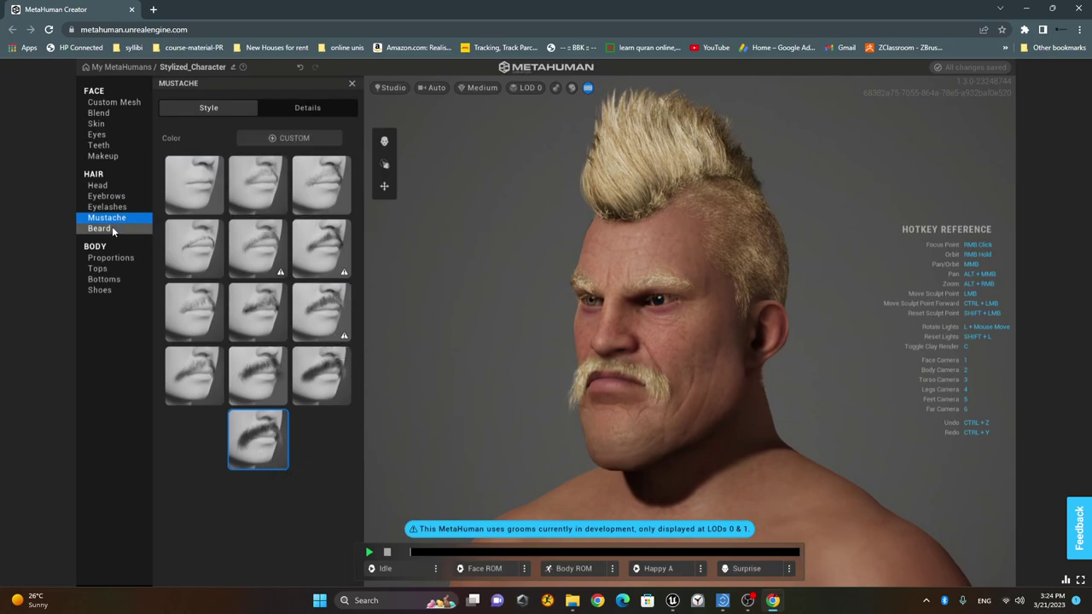
Try the Long Messy Beard, apply the full beard style that is third in the third row, and check it with the body.
{"action": "left_click", "coordinate": [112, 226]}
{"action": "left_click", "coordinate": [208, 107]}
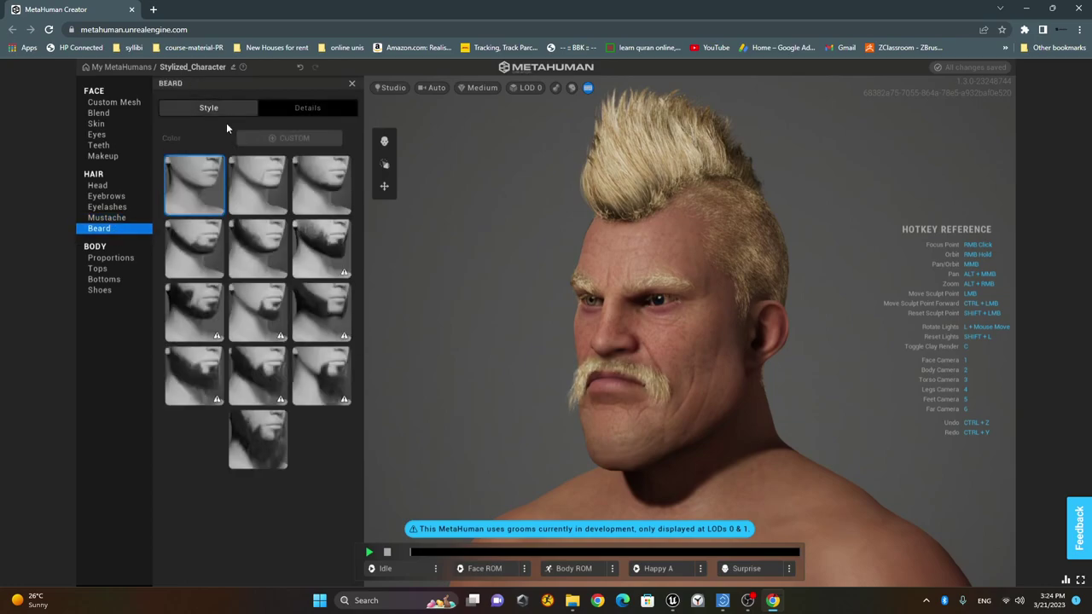
{"action": "left_click", "coordinate": [267, 441]}
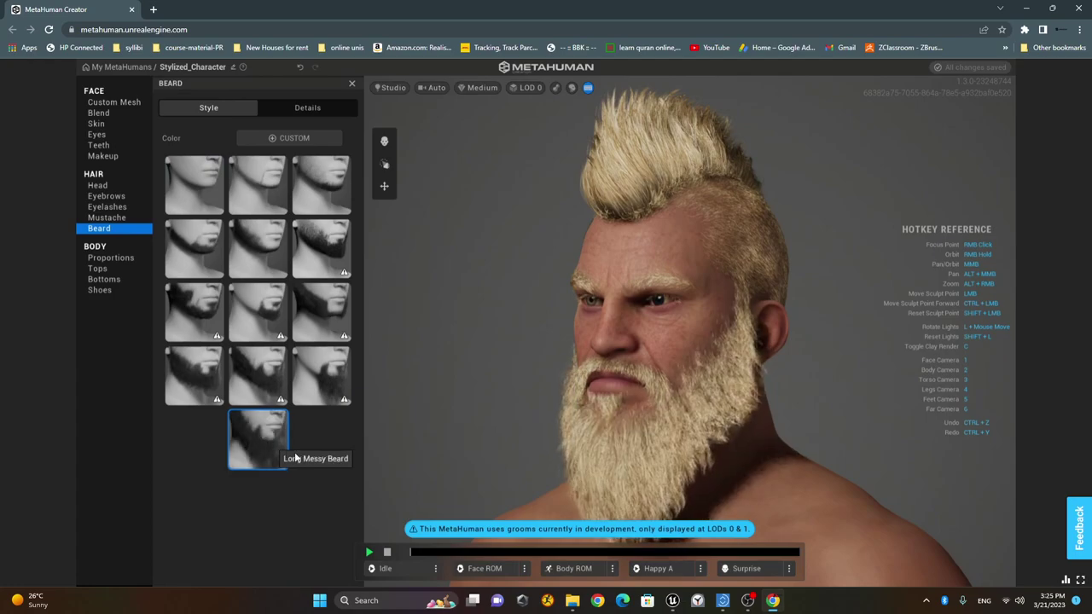
{"action": "left_click", "coordinate": [324, 314]}
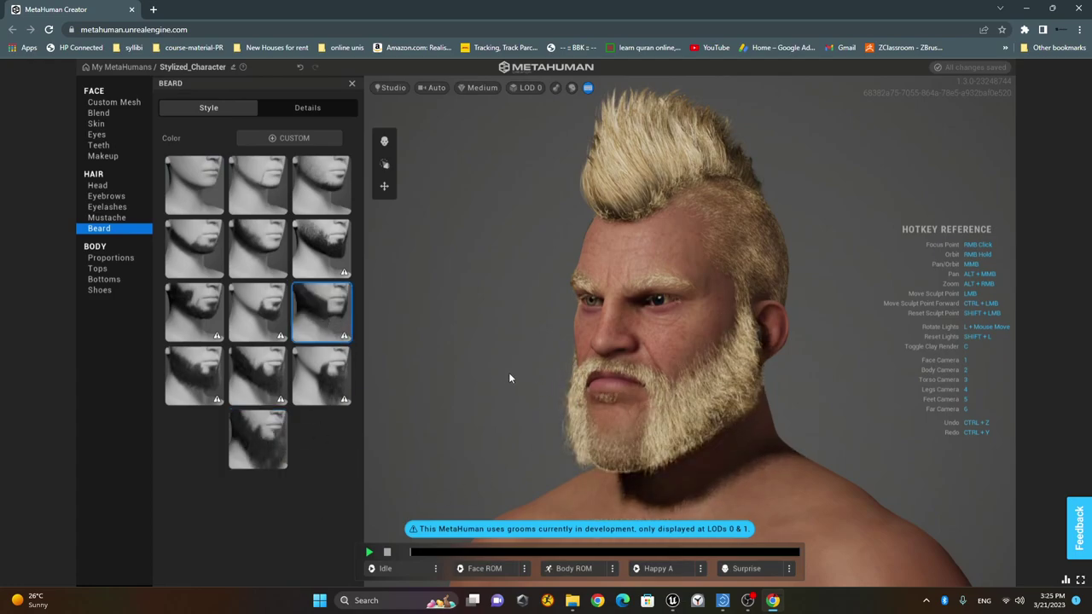
{"action": "mouse_move", "coordinate": [541, 366]}
{"action": "right_mouse_down"}
{"action": "mouse_move", "coordinate": [699, 358]}
{"action": "mouse_move", "coordinate": [548, 374]}
{"action": "right_mouse_up"}
{"action": "scroll", "coordinate": [722, 273], "scroll_direction": "down", "scroll_amount": 5}
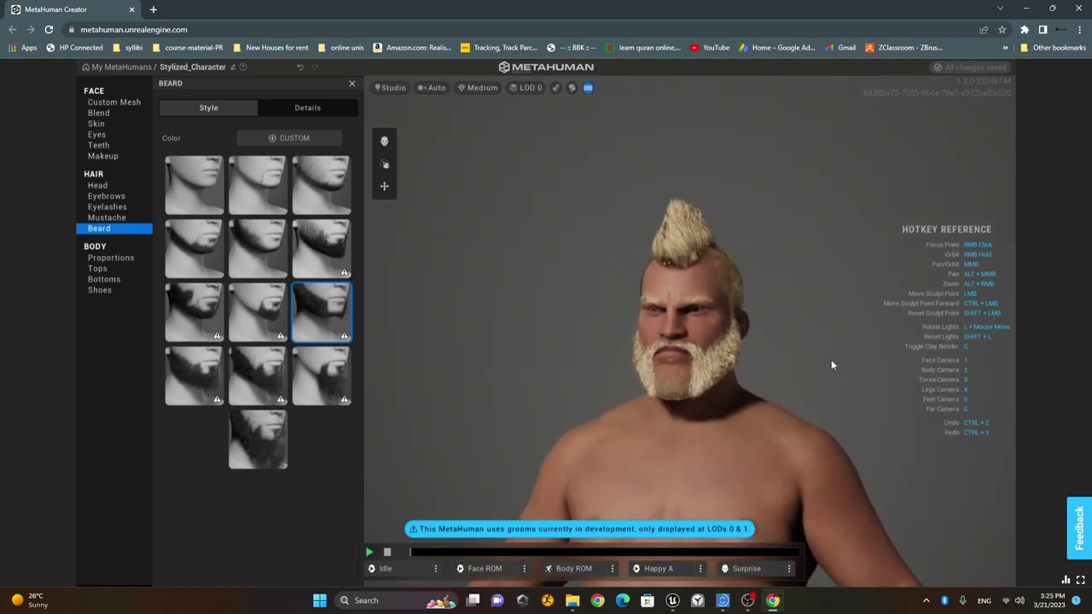
{"action": "scroll", "coordinate": [784, 299], "scroll_direction": "up", "scroll_amount": 3}
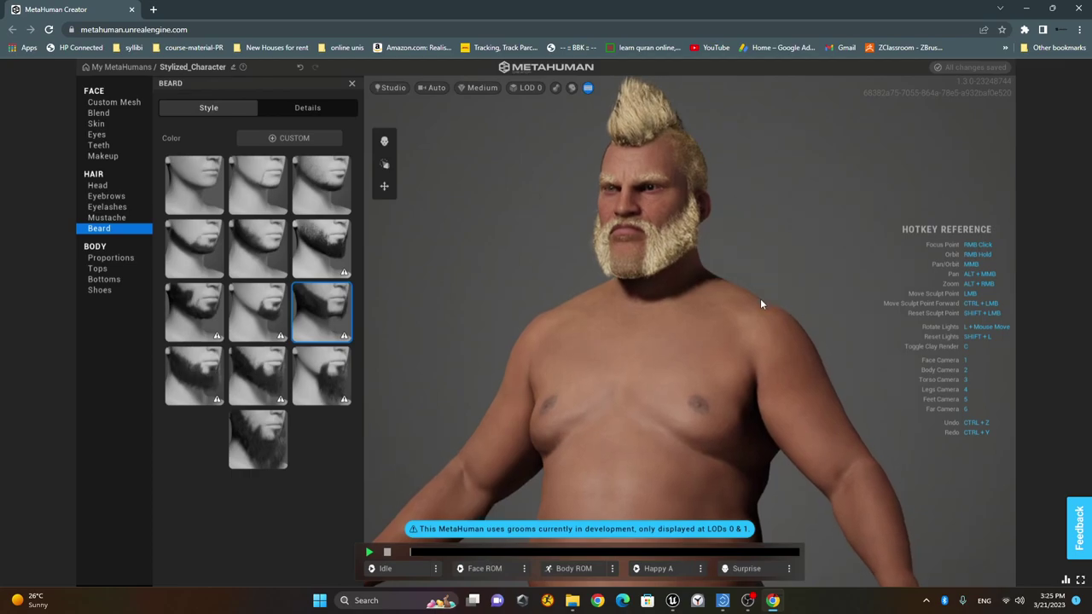
Try both smaller and larger heads for the body proportions, settling on a head scale of 0.63.
{"action": "left_click", "coordinate": [98, 268]}
{"action": "left_click", "coordinate": [110, 256]}
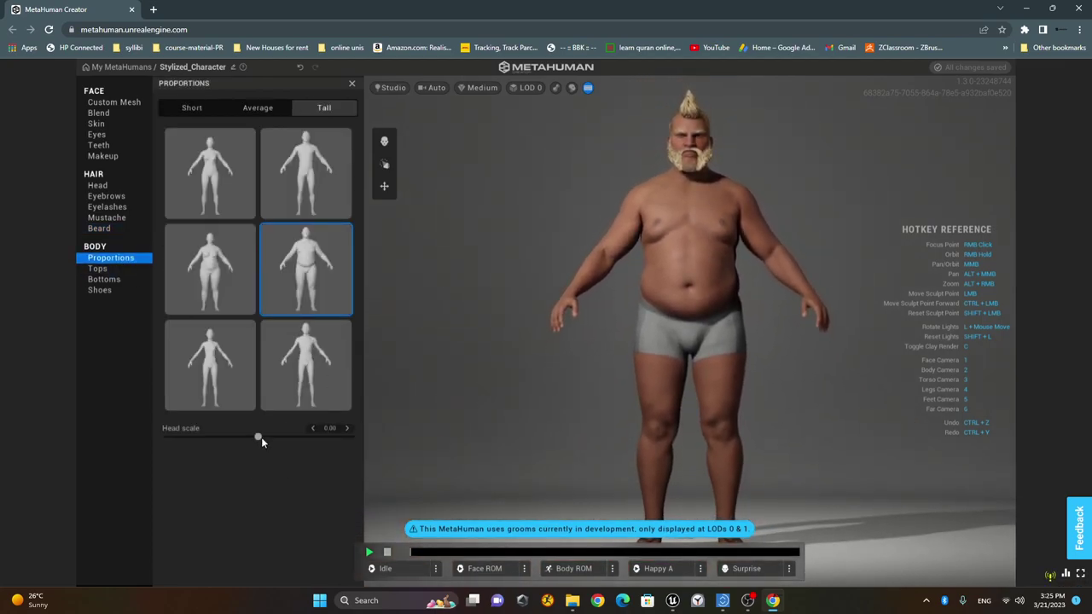
{"action": "left_click_drag", "start_coordinate": [257, 437], "coordinate": [228, 437]}
{"action": "left_click_drag", "start_coordinate": [163, 447], "coordinate": [451, 472]}
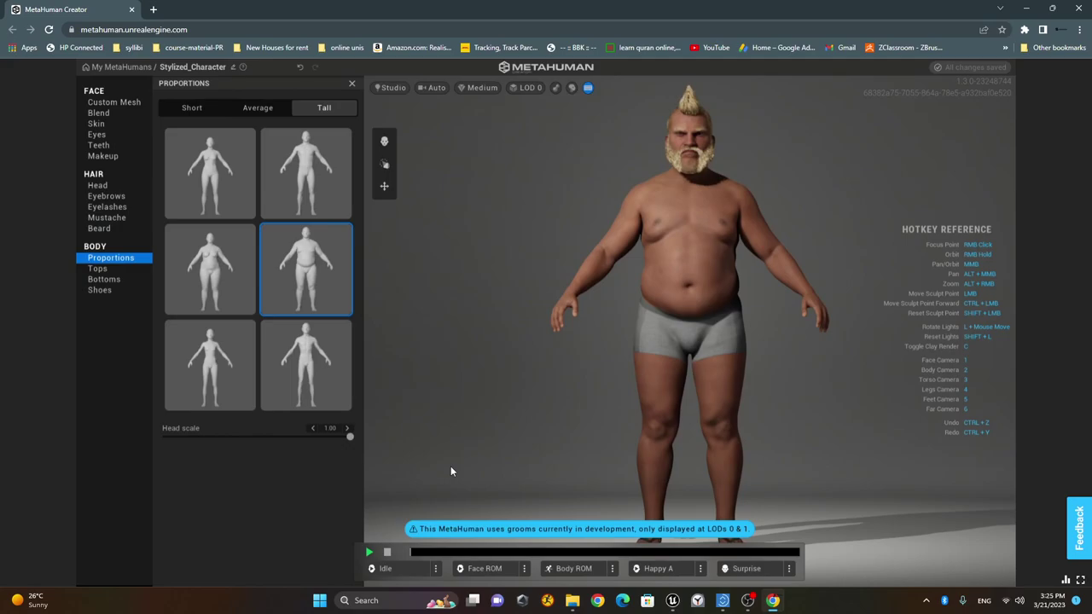
{"action": "left_click", "coordinate": [335, 470]}
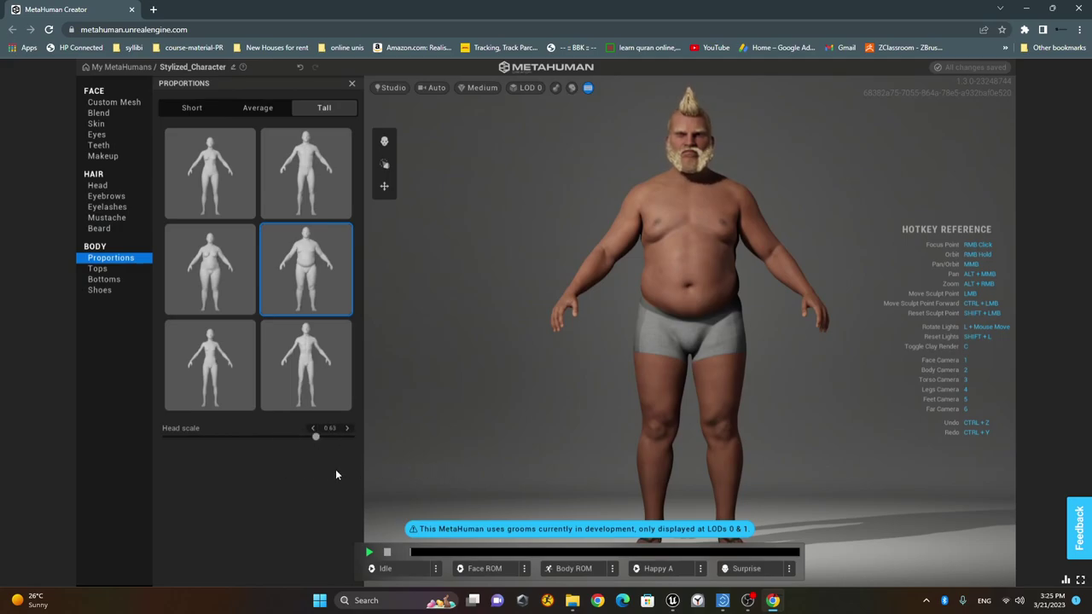
Dress the character in the hoodie and put the eyeglasses graphic on its chest.
{"action": "left_click", "coordinate": [101, 268]}
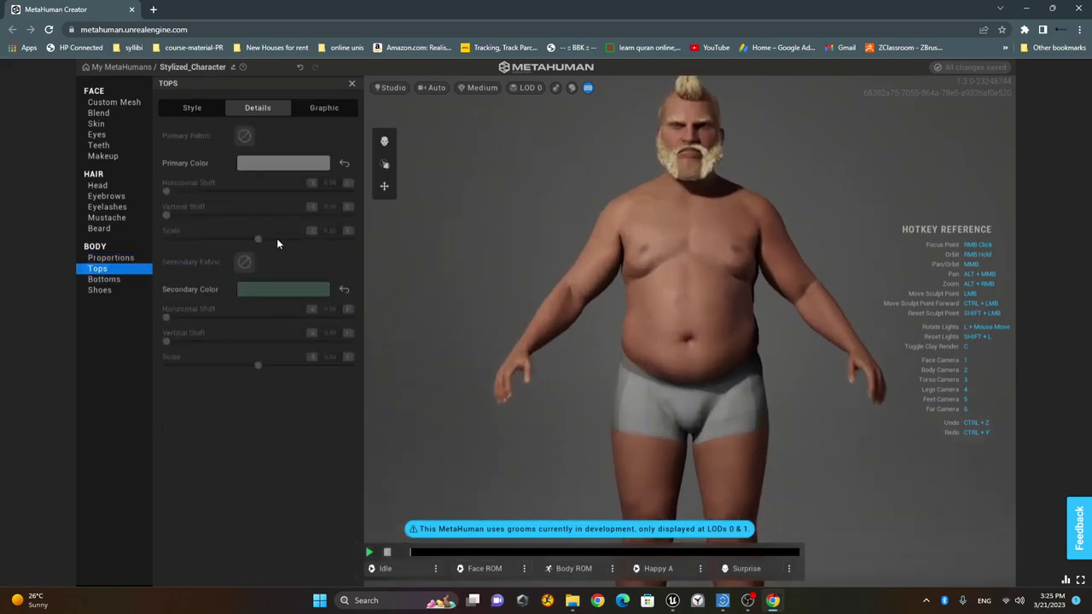
{"action": "left_click", "coordinate": [300, 341]}
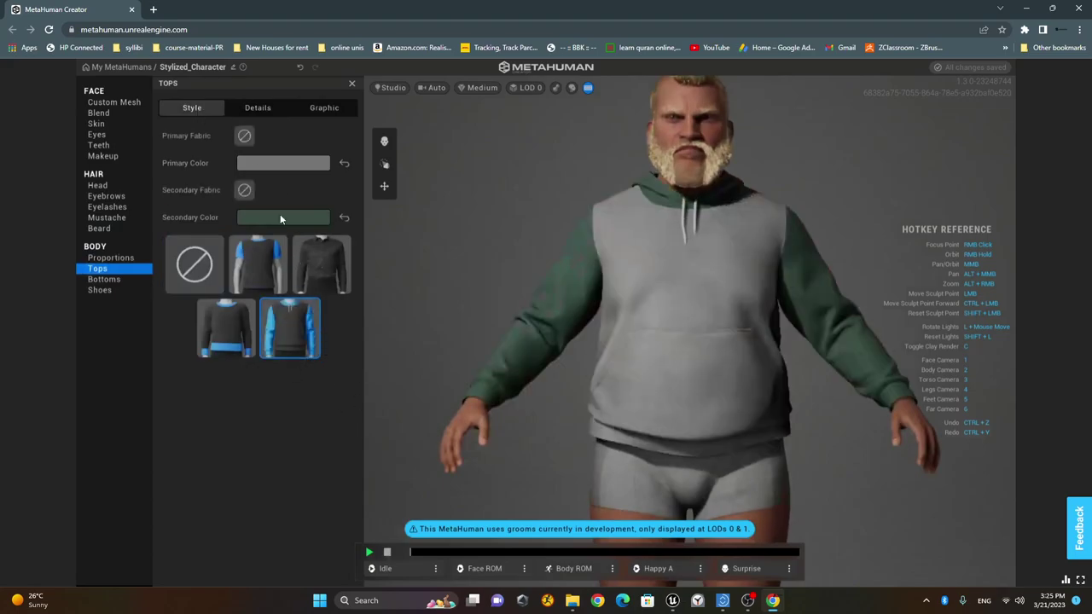
{"action": "left_click", "coordinate": [257, 108]}
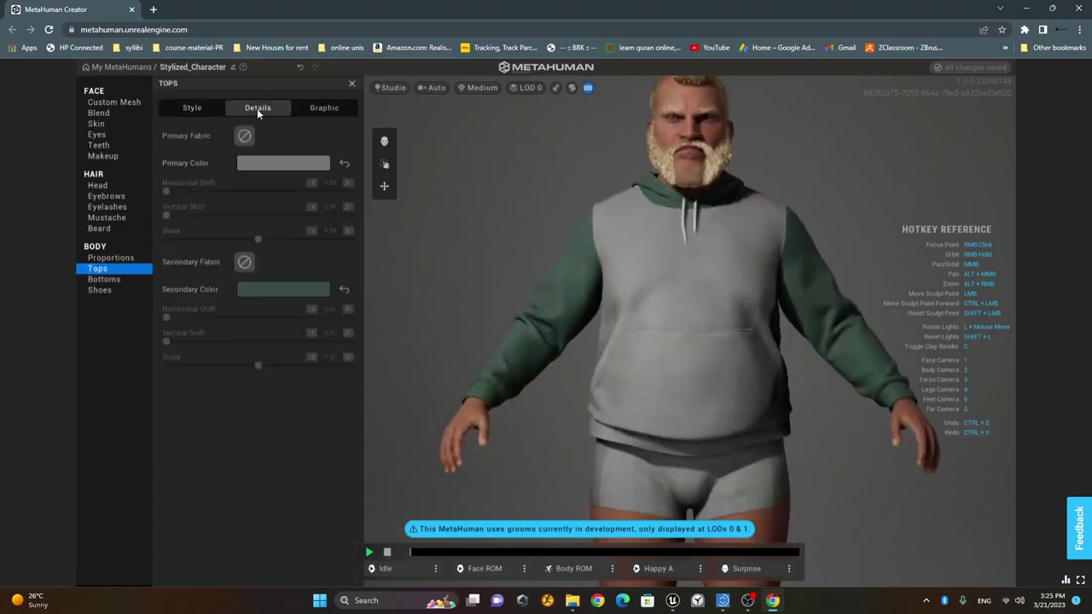
{"action": "left_click", "coordinate": [329, 114]}
{"action": "left_click", "coordinate": [273, 318]}
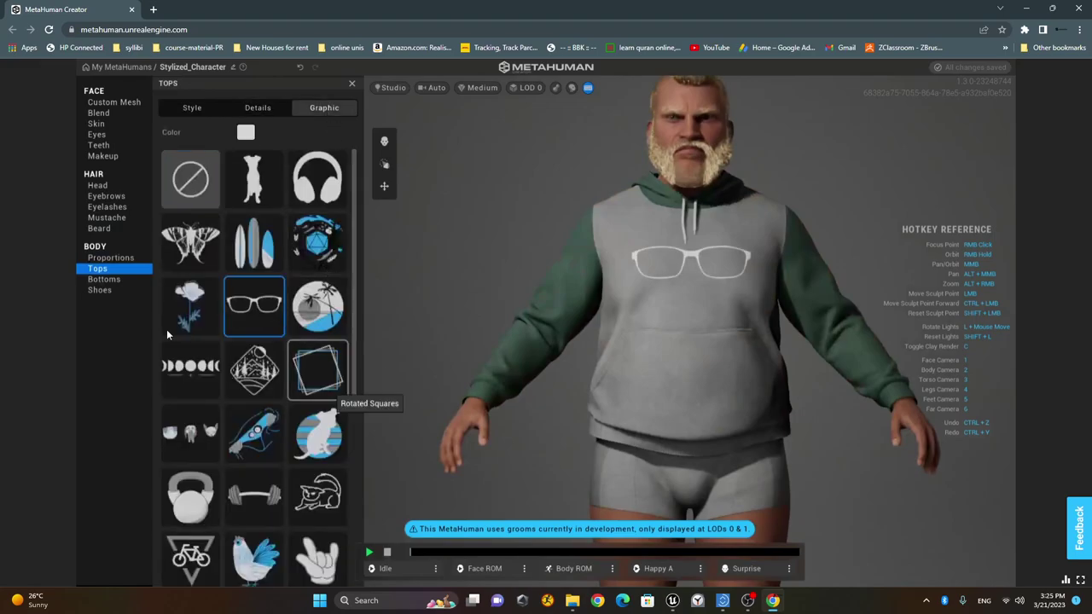
Try several trouser styles for the bottoms and apply the jeans, the third style in the first row.
{"action": "left_click", "coordinate": [123, 279]}
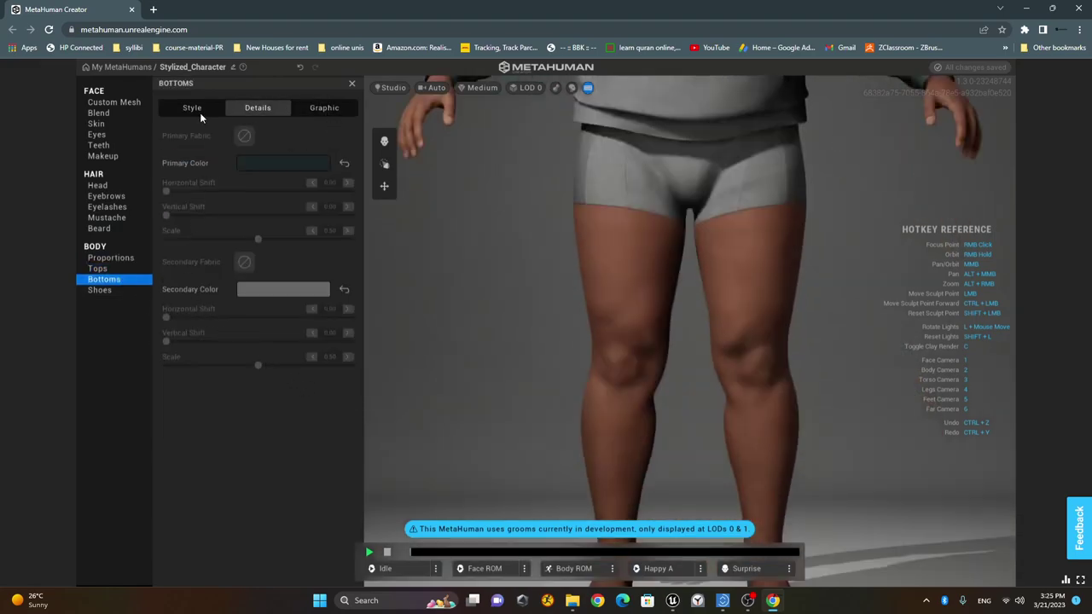
{"action": "left_click", "coordinate": [200, 113]}
{"action": "left_click", "coordinate": [227, 391]}
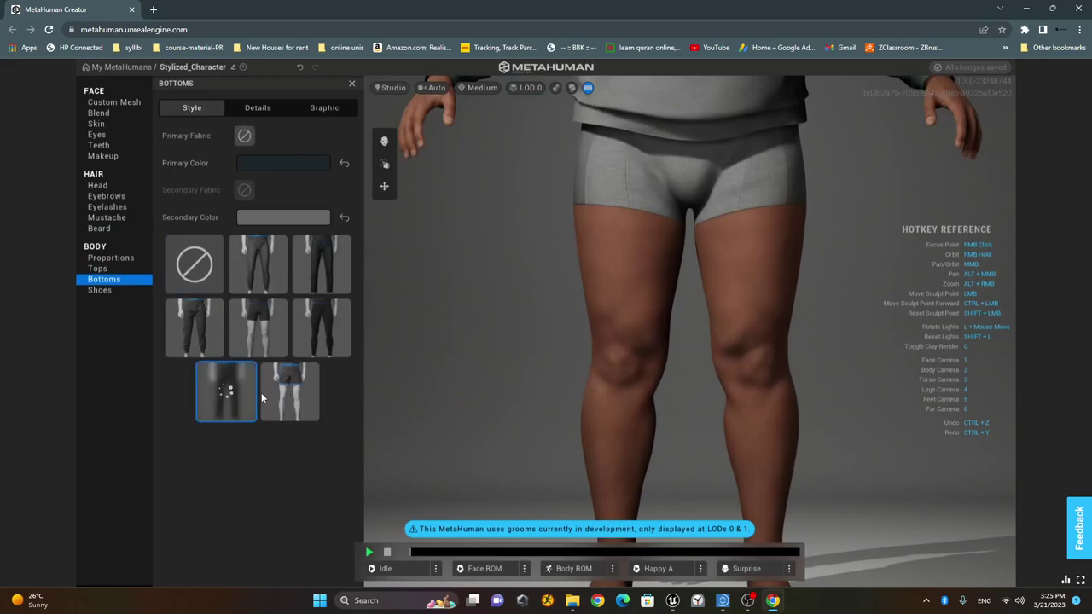
{"action": "left_click", "coordinate": [325, 327]}
{"action": "left_click", "coordinate": [327, 266]}
Set the jeans' primary color to the gray Neutral preset, fourth in the first row, and check the full body.
{"action": "left_click", "coordinate": [289, 163]}
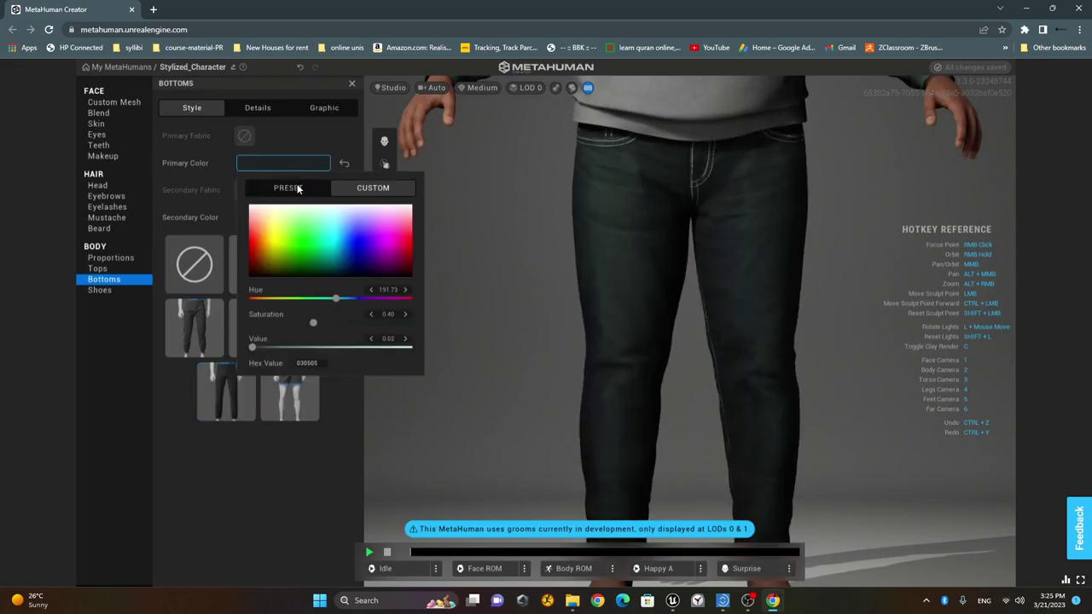
{"action": "left_click", "coordinate": [294, 188]}
{"action": "left_click", "coordinate": [346, 256]}
{"action": "left_click", "coordinate": [309, 235]}
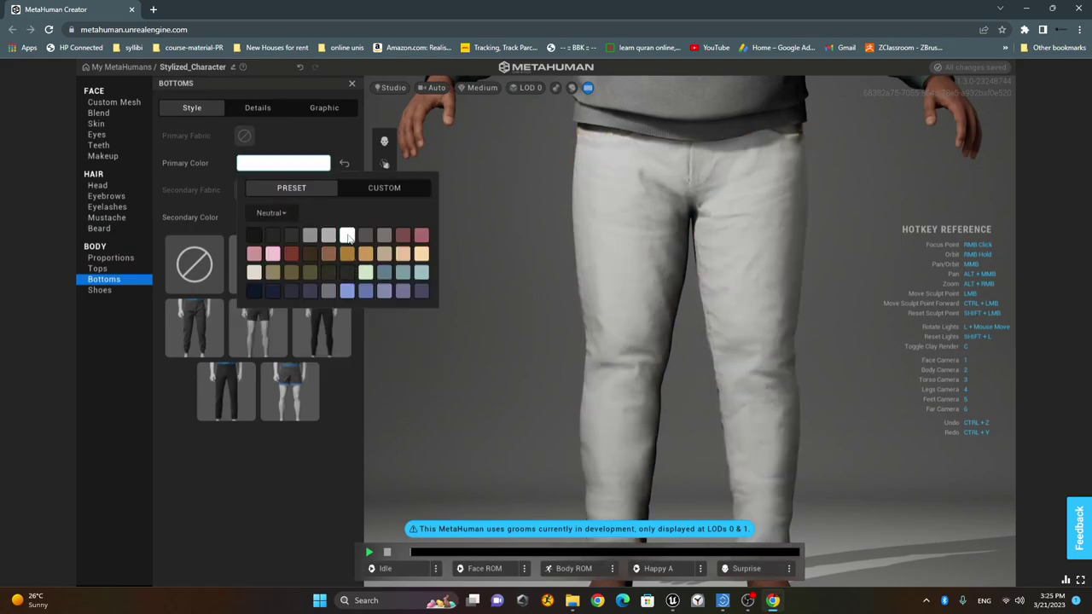
{"action": "left_click", "coordinate": [282, 470]}
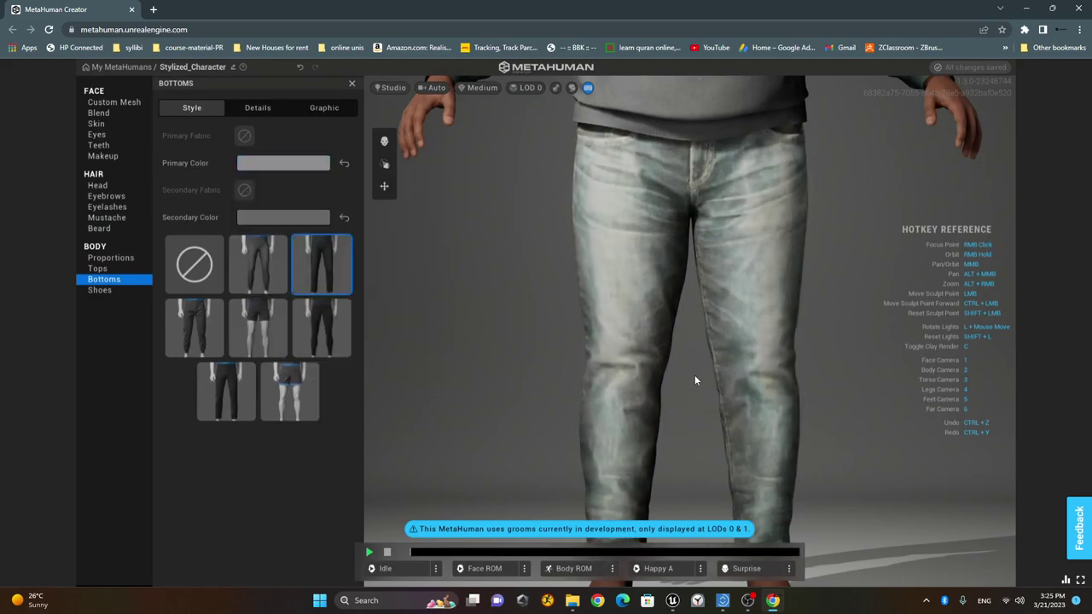
{"action": "key", "text": "2"}
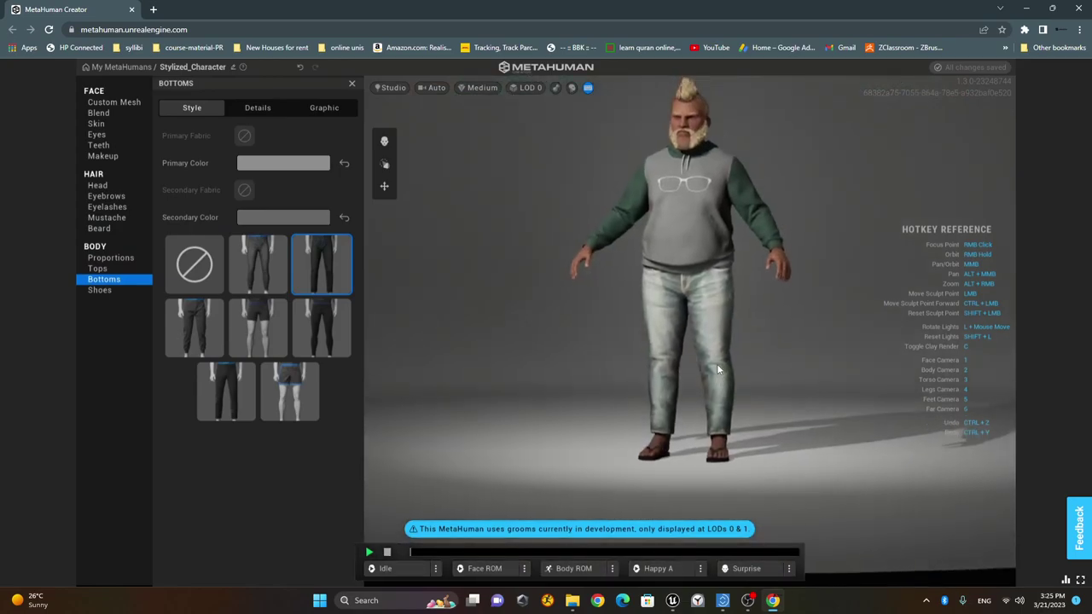
Replace the flip-flops with the lace-up boots, the last of the shoe styles.
{"action": "left_click", "coordinate": [108, 292]}
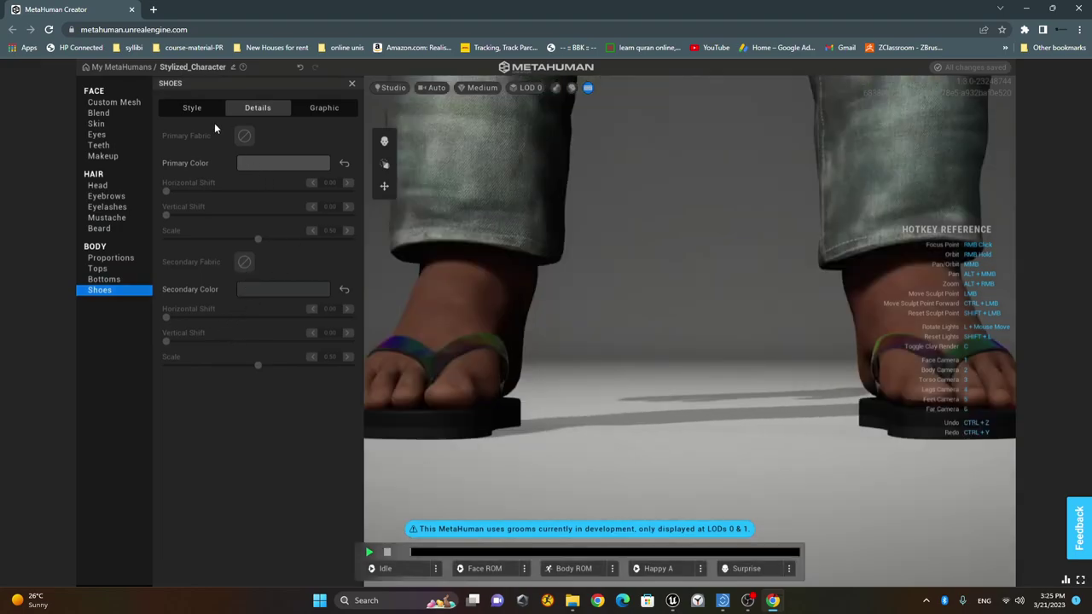
{"action": "left_click", "coordinate": [208, 108]}
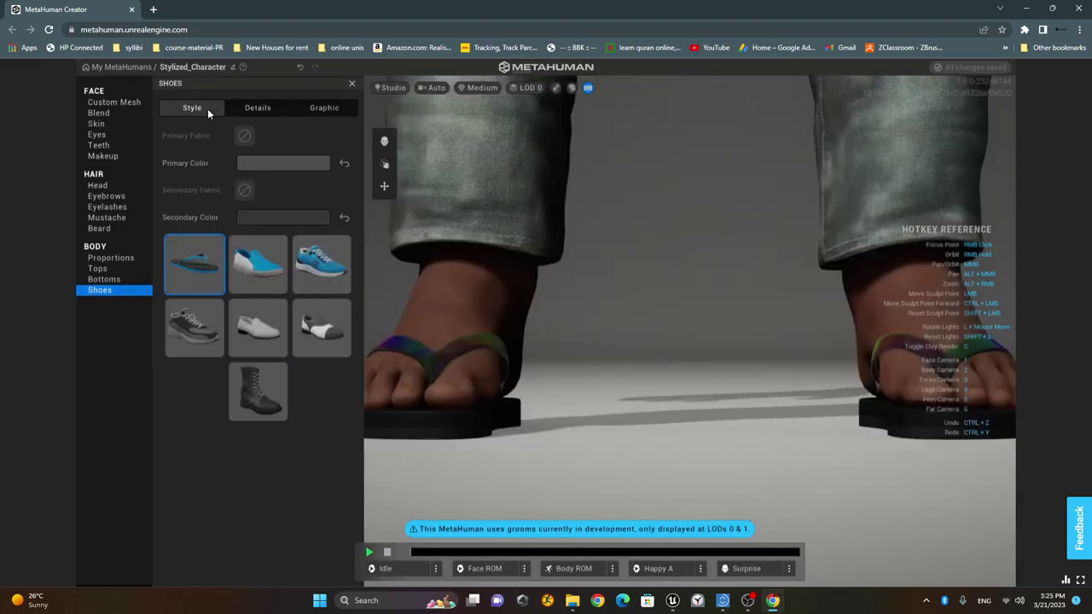
{"action": "left_click", "coordinate": [261, 386]}
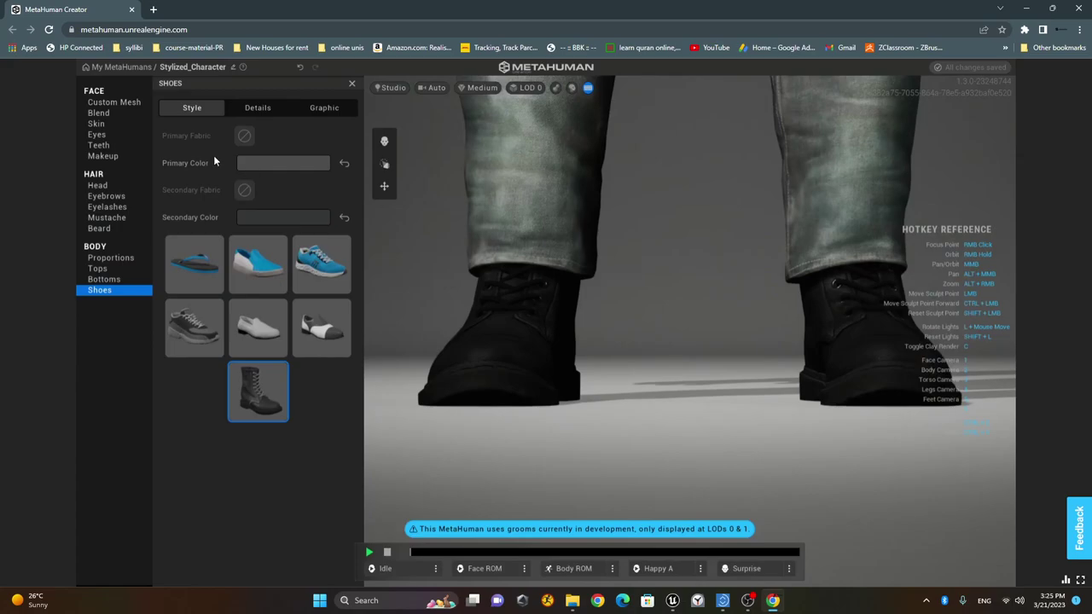
{"action": "left_click", "coordinate": [264, 110]}
{"action": "left_click", "coordinate": [196, 110]}
Set the boots' primary color to the orange-tan Neutral preset, seventh in the second row.
{"action": "left_click", "coordinate": [284, 162]}
{"action": "left_click", "coordinate": [290, 188]}
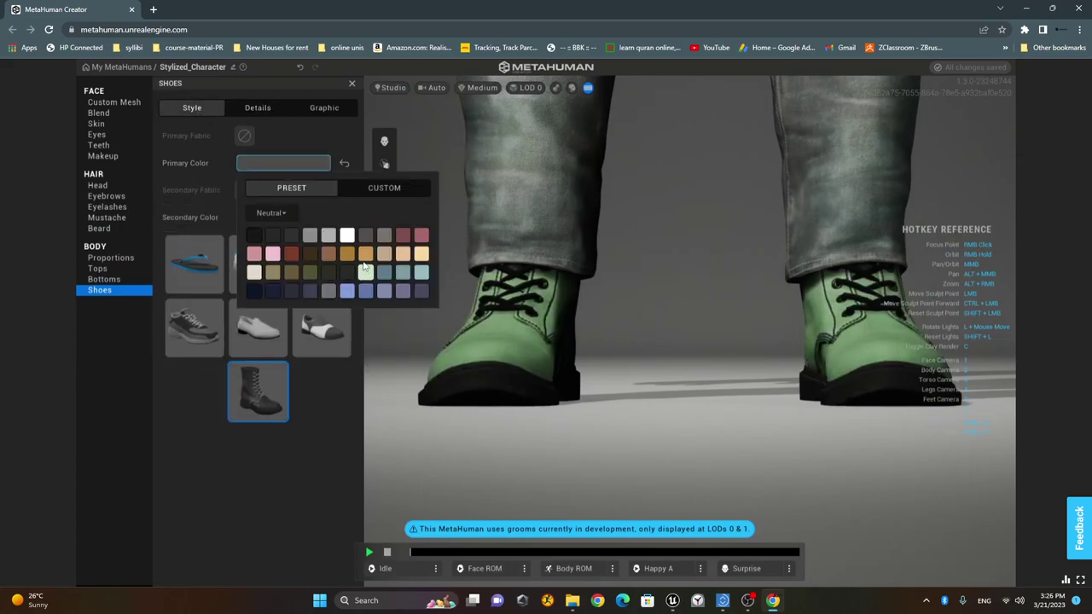
{"action": "left_click", "coordinate": [365, 254]}
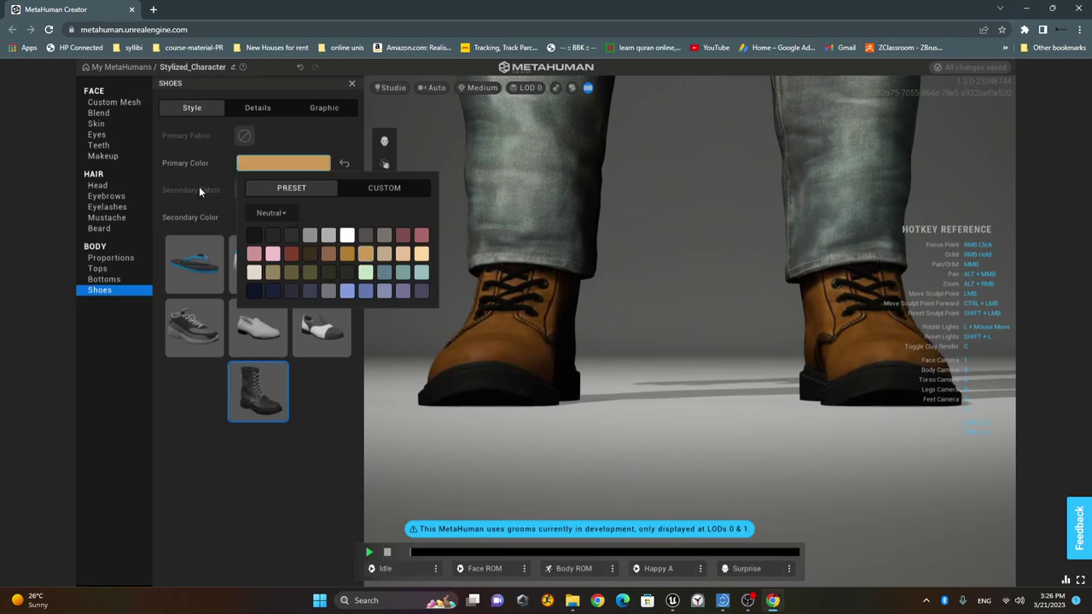
Try the dark red, purple, white and light gray Neutral presets as the boots' secondary color.
{"action": "left_click", "coordinate": [283, 217]}
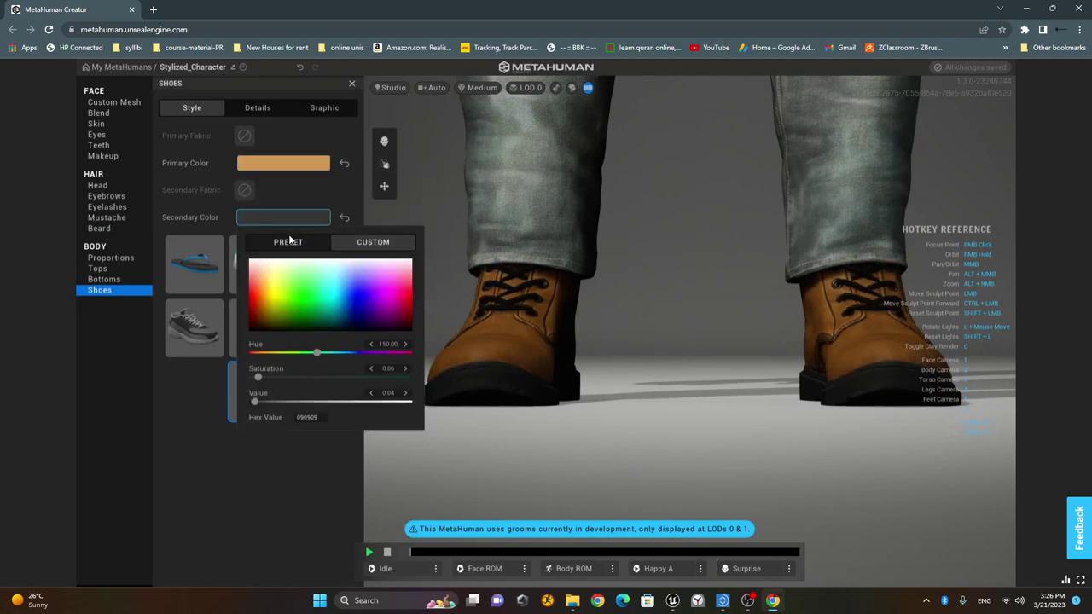
{"action": "left_click", "coordinate": [290, 240]}
{"action": "left_click", "coordinate": [291, 308]}
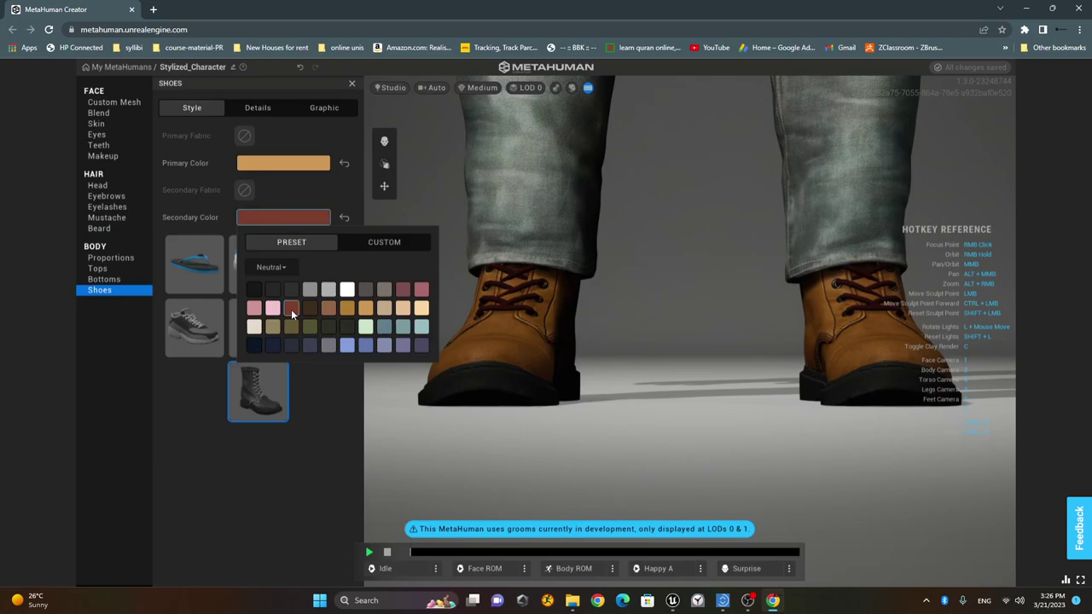
{"action": "left_click", "coordinate": [408, 347]}
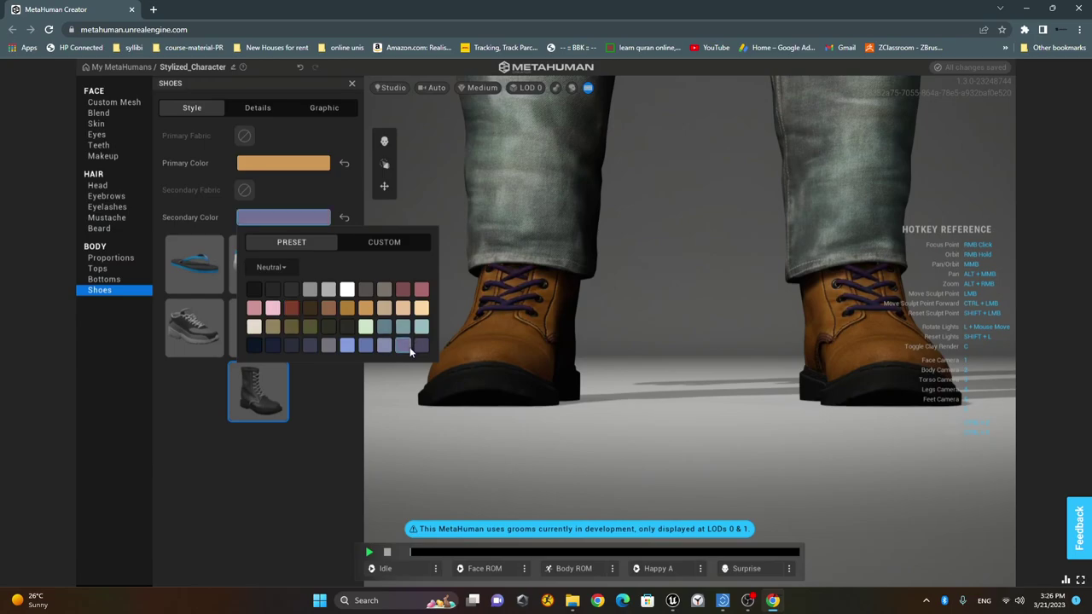
{"action": "left_click", "coordinate": [348, 291]}
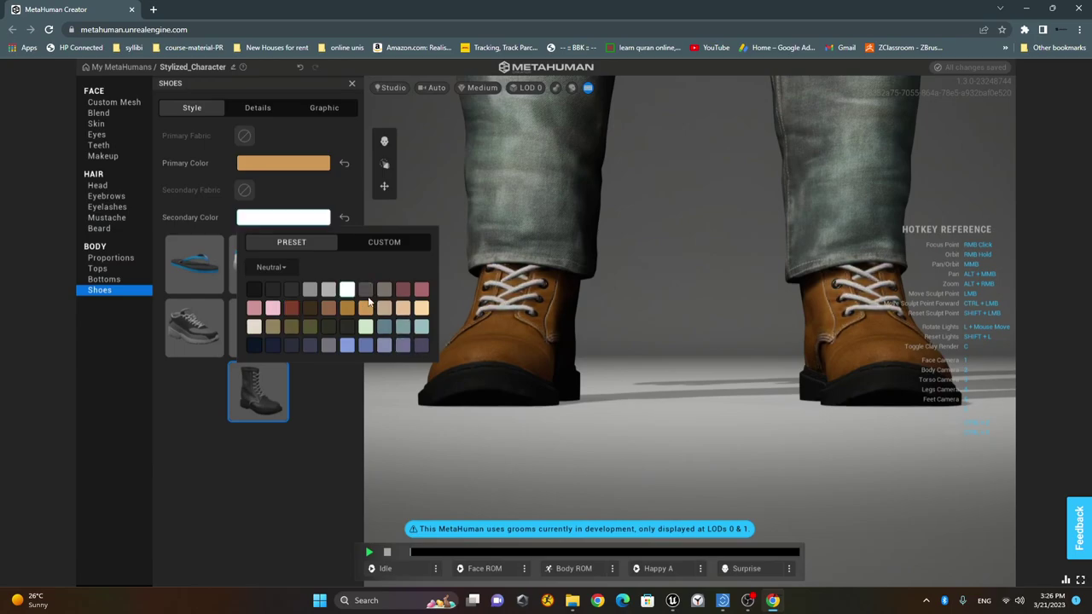
{"action": "left_click", "coordinate": [329, 291]}
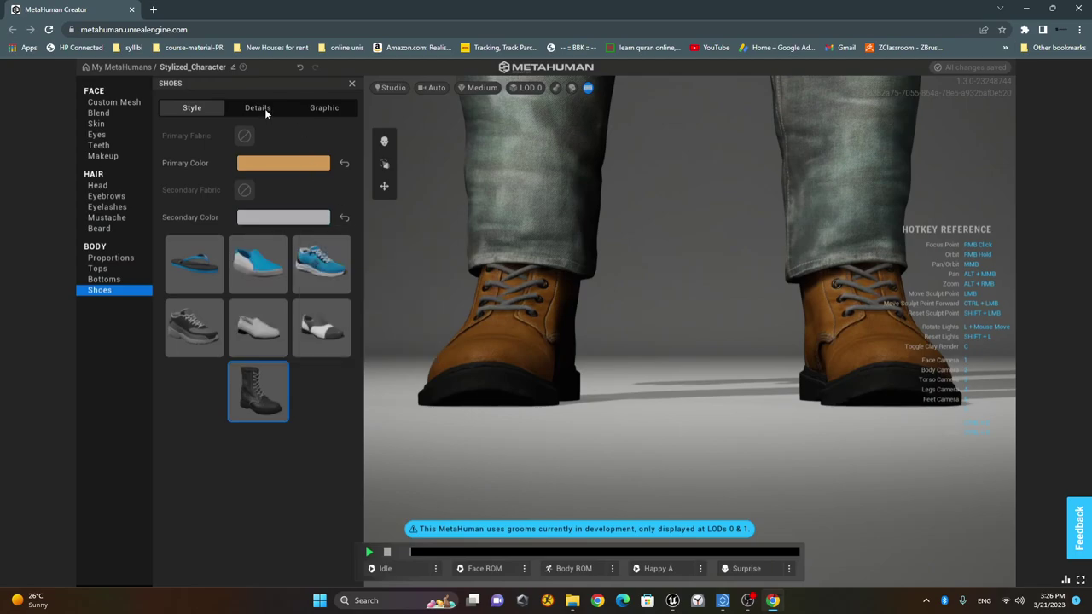
Set the boots' secondary color to the pale cream Neutral preset, last in the second row, and check the whole outfit.
{"action": "left_click", "coordinate": [265, 108]}
{"action": "left_click", "coordinate": [281, 290]}
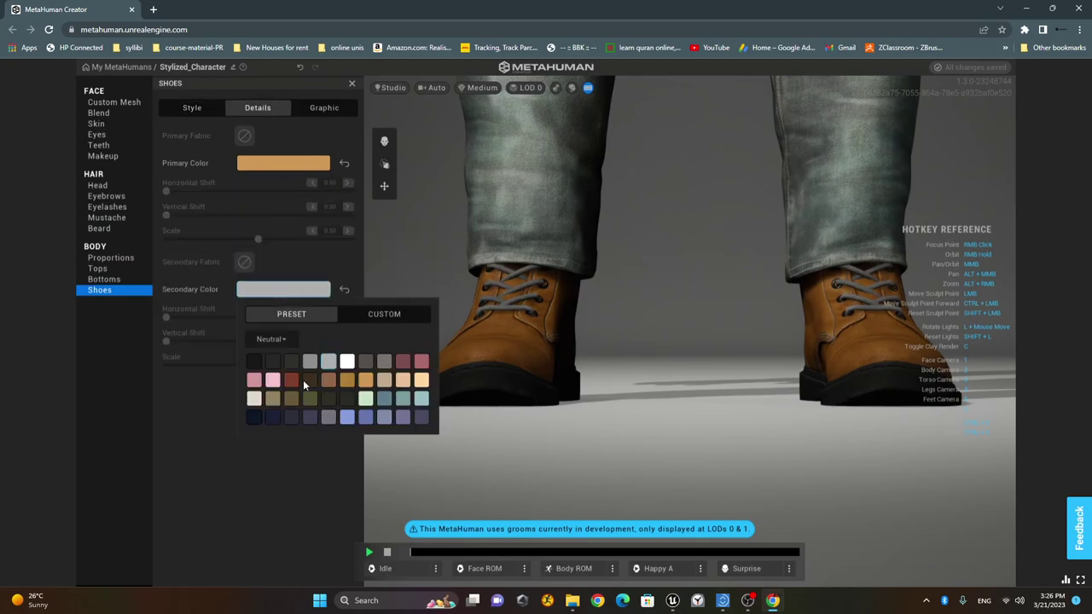
{"action": "left_click", "coordinate": [422, 382]}
{"action": "left_click", "coordinate": [681, 368]}
{"action": "right_click_drag", "start_coordinate": [681, 367], "coordinate": [630, 236]}
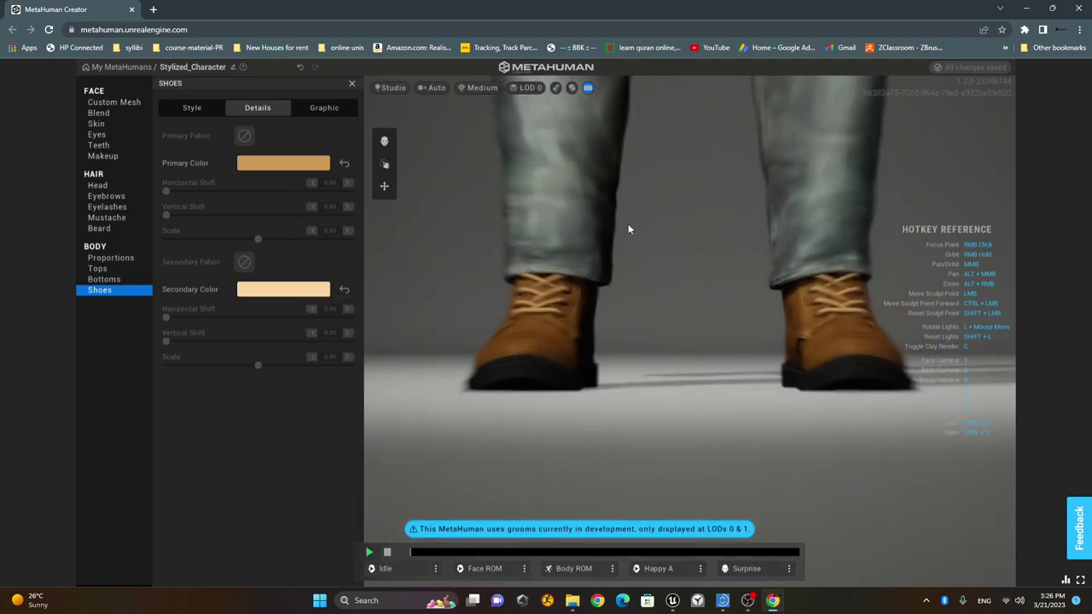
{"action": "scroll", "coordinate": [648, 256], "scroll_direction": "down", "scroll_amount": 5}
{"action": "scroll", "coordinate": [674, 281], "scroll_direction": "down", "scroll_amount": 5}
{"action": "right_click_drag", "start_coordinate": [538, 333], "coordinate": [741, 495]}
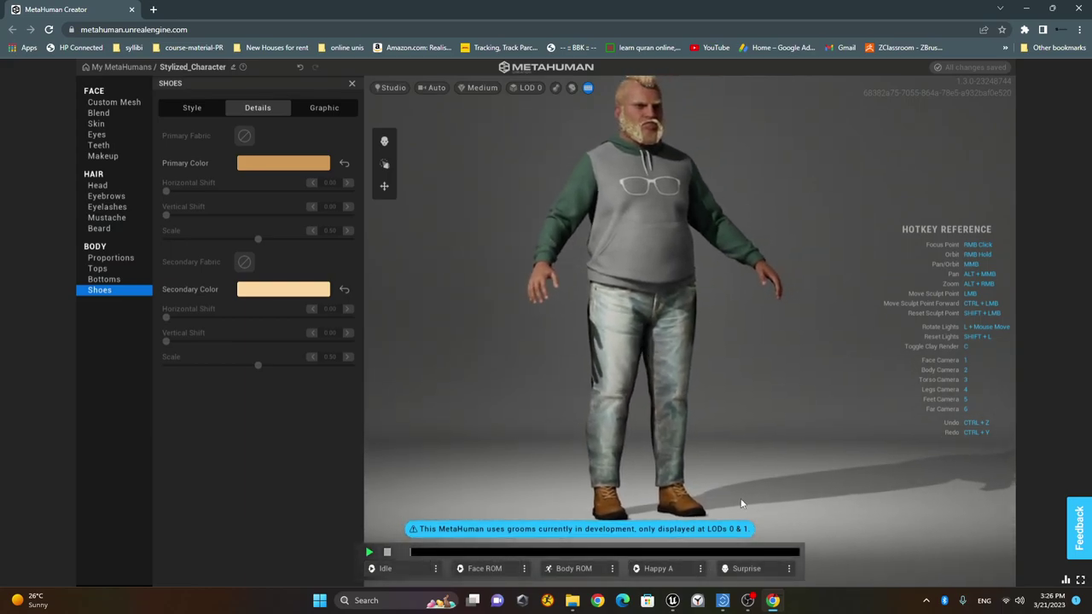
Turn on Always Use Hair Cards to preview the card-based hair and beard, and turn it off again.
{"action": "left_click", "coordinate": [534, 87]}
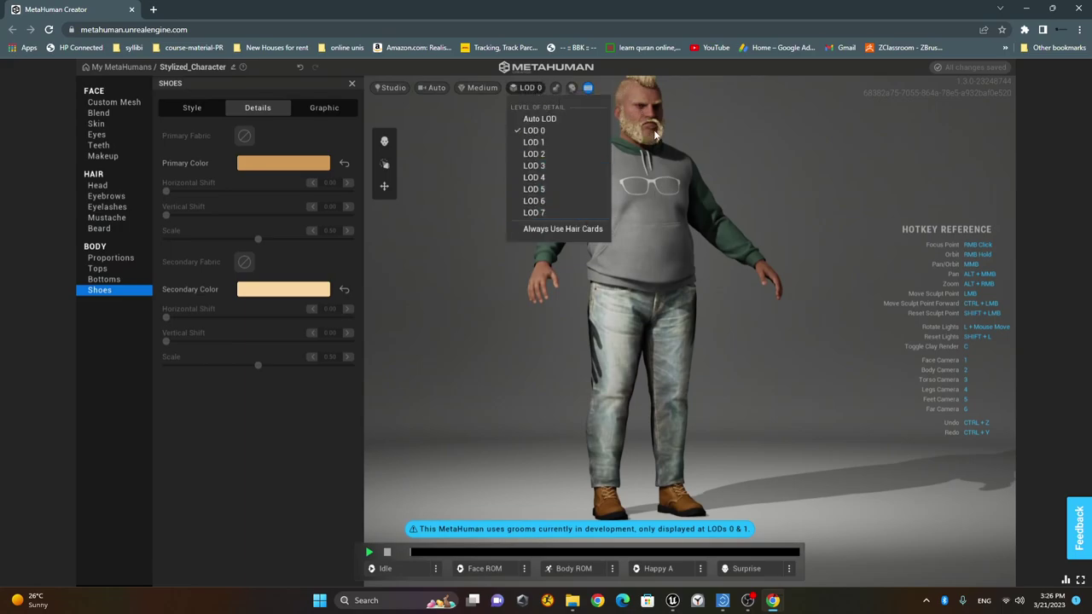
{"action": "left_click", "coordinate": [566, 232]}
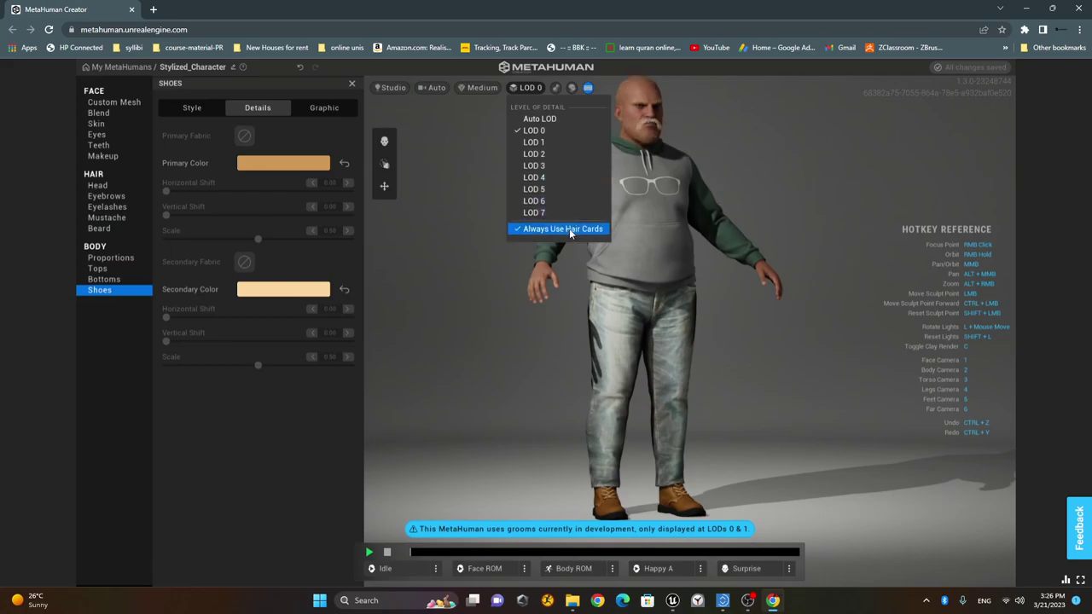
{"action": "left_click", "coordinate": [568, 231]}
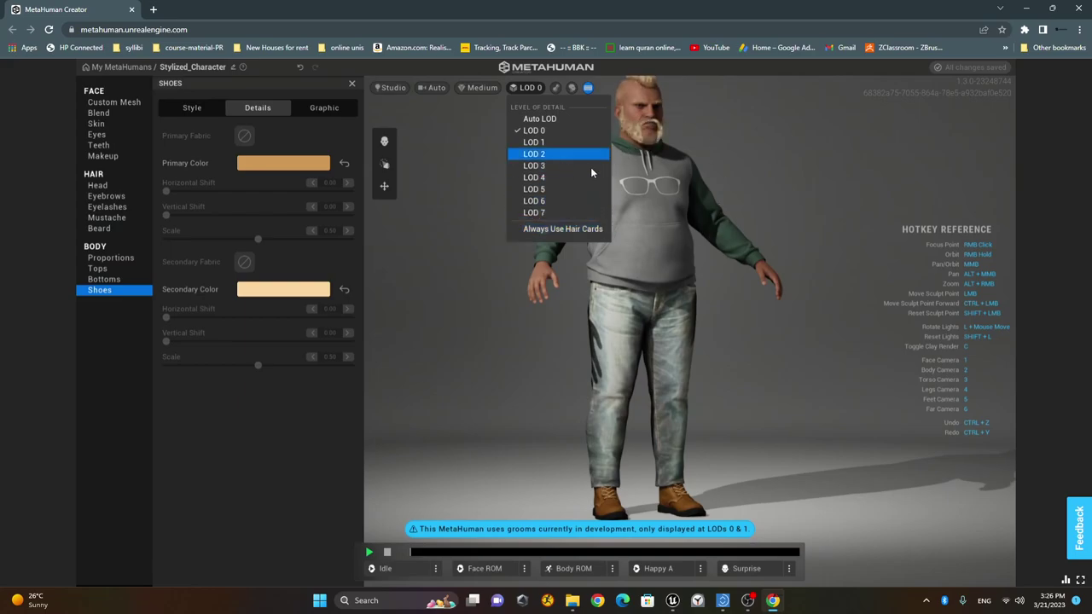
Preview the character at LOD 7, LOD 2 and LOD 1, and set the level of detail back to LOD 0.
{"action": "left_click", "coordinate": [563, 213]}
{"action": "left_click", "coordinate": [527, 87]}
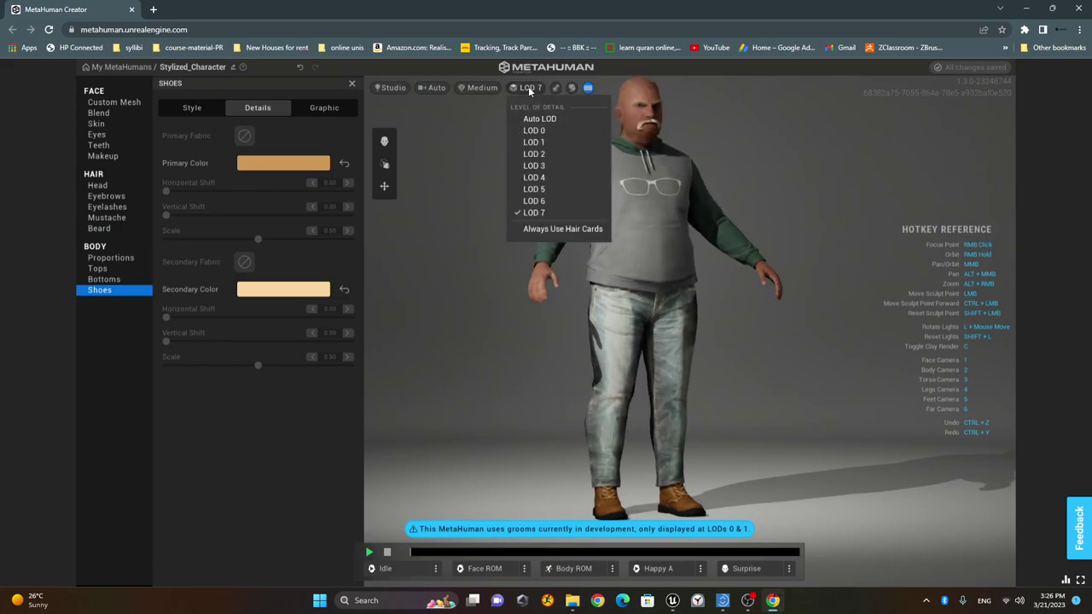
{"action": "left_click", "coordinate": [551, 154]}
{"action": "left_click", "coordinate": [526, 87]}
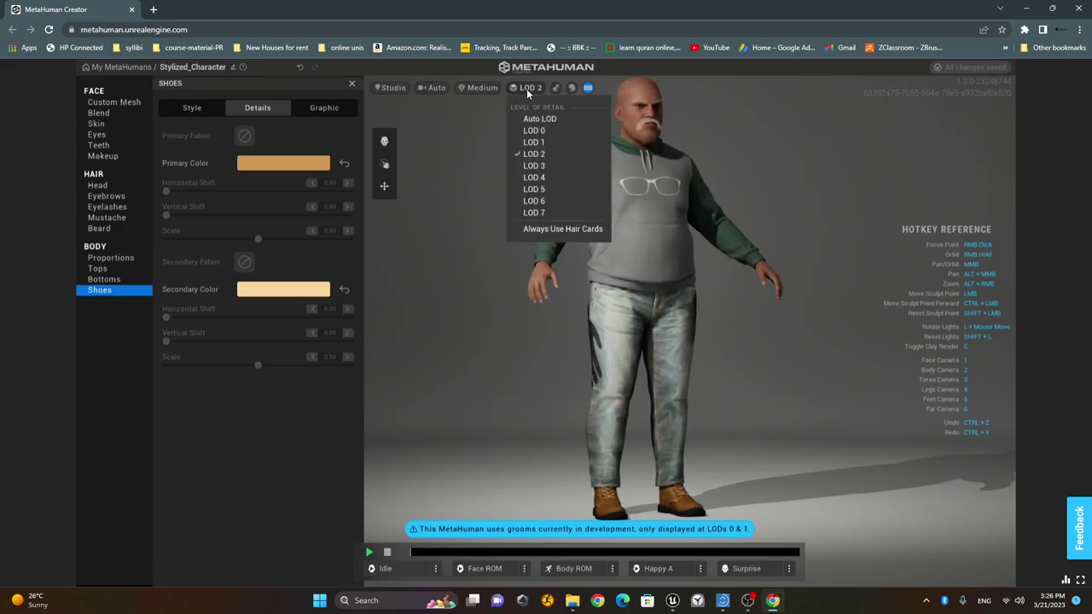
{"action": "left_click", "coordinate": [550, 143]}
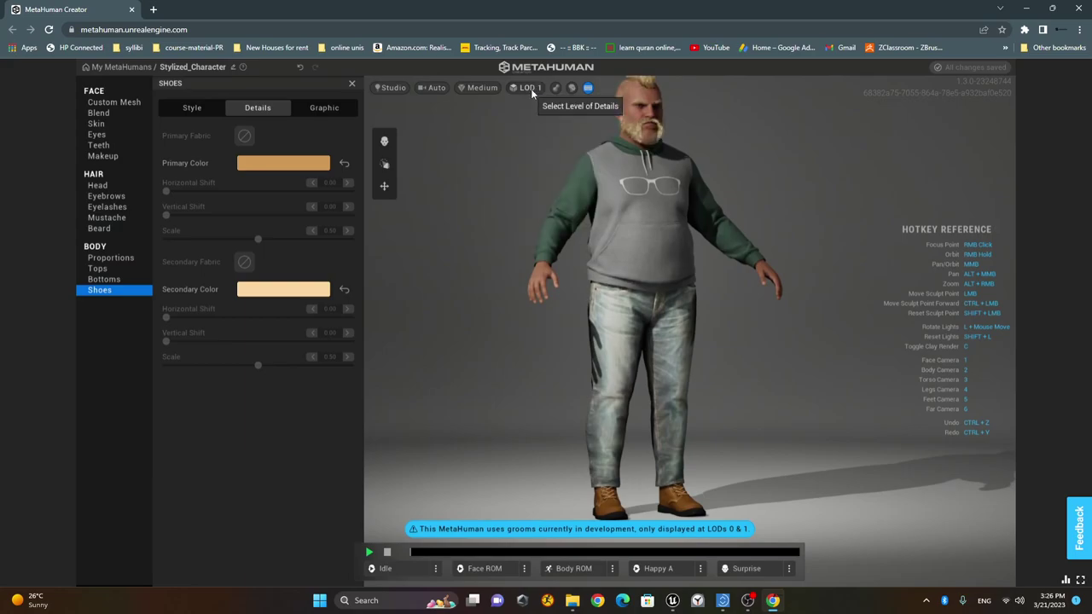
{"action": "left_click", "coordinate": [526, 88]}
{"action": "left_click", "coordinate": [546, 132]}
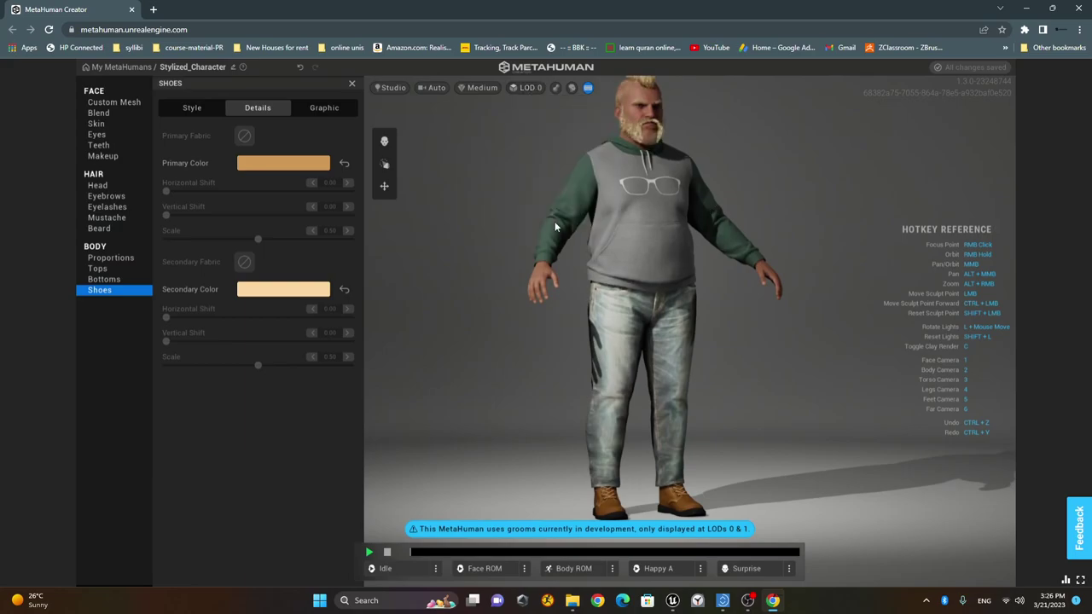
Return to the My MetaHumans gallery and close MetaHuman Creator, agreeing to leave the site.
{"action": "left_click", "coordinate": [122, 65]}
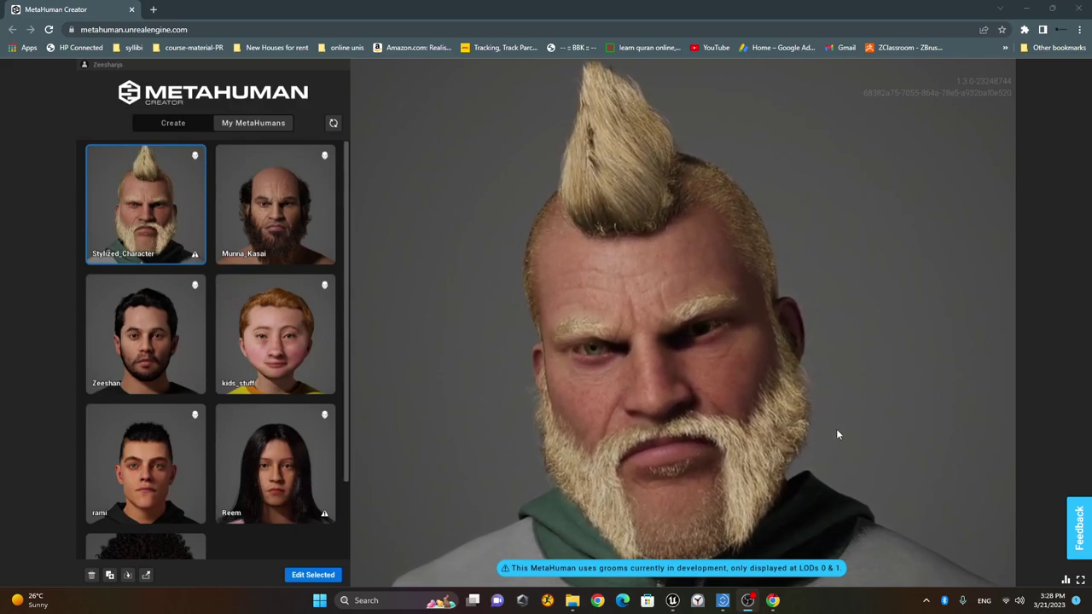
{"action": "left_click", "coordinate": [1079, 8]}
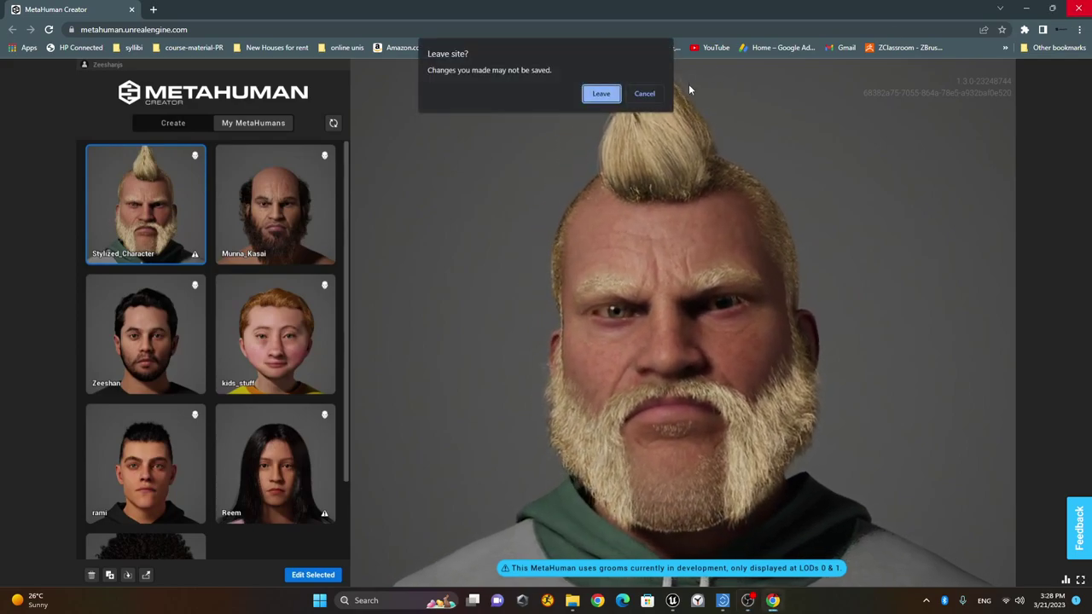
{"action": "left_click", "coordinate": [601, 93]}
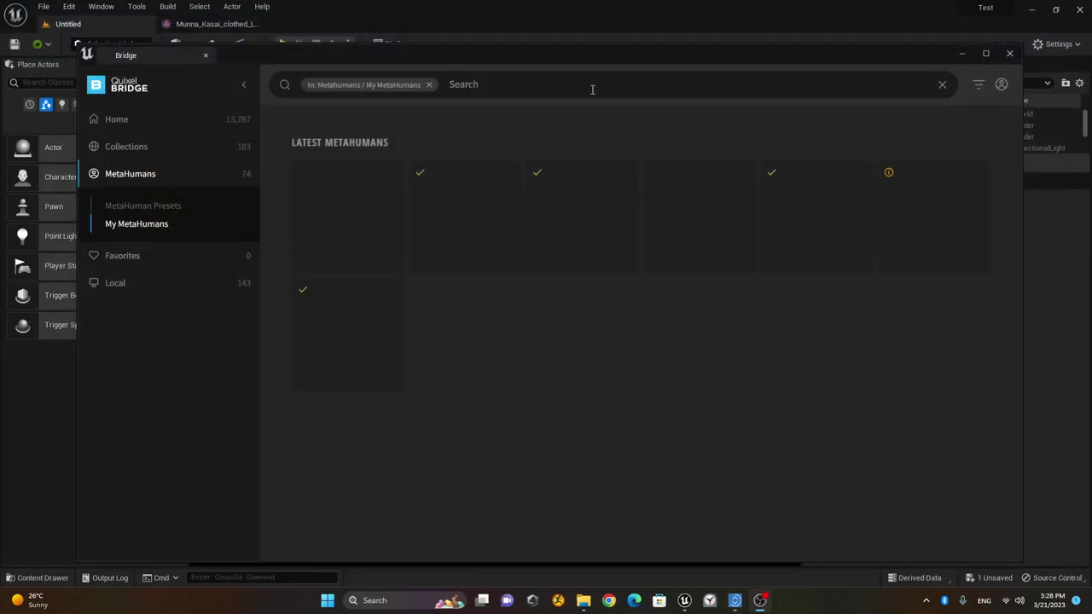
Select Stylized_Character among My MetaHumans in Quixel Bridge and inspect its download options.
{"action": "left_click", "coordinate": [353, 205]}
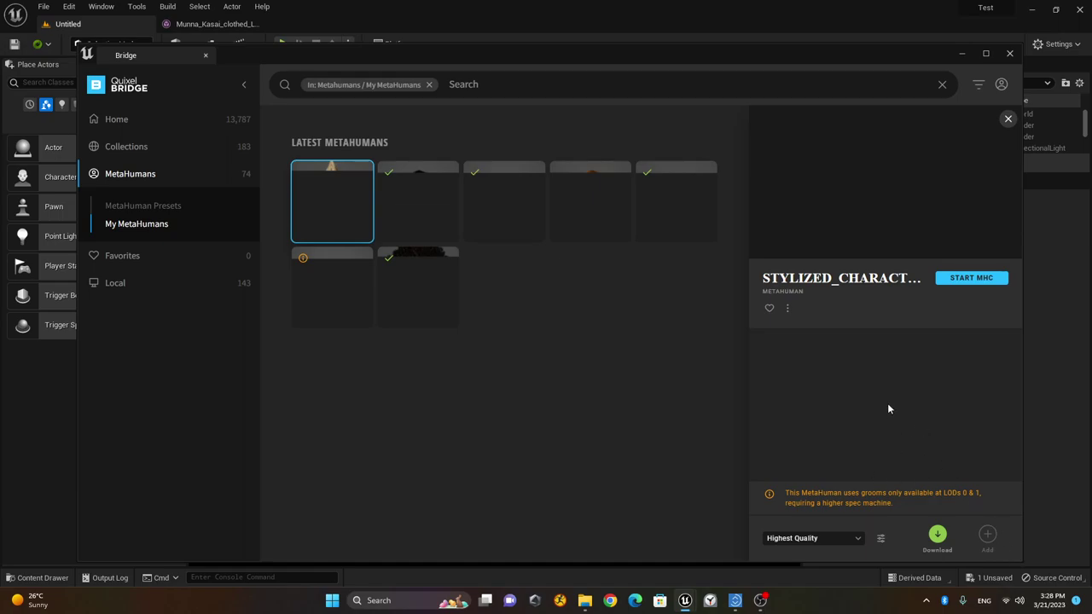
{"action": "left_click_drag", "start_coordinate": [832, 57], "coordinate": [792, 56]}
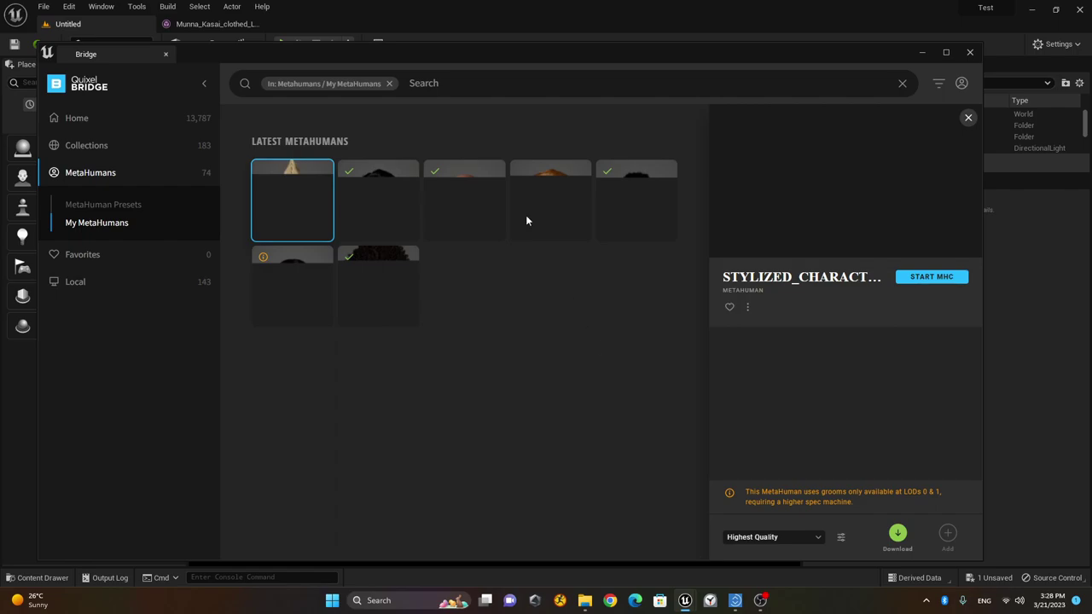
{"action": "mouse_move", "coordinate": [288, 202]}
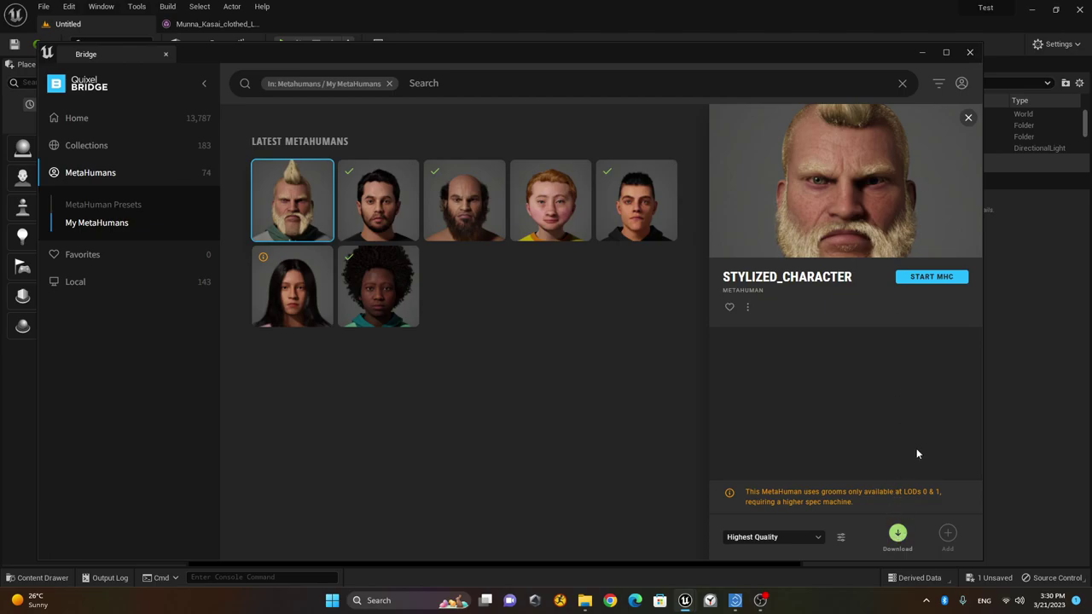
Close Quixel Bridge and bring up the project's content folders in Unreal Editor.
{"action": "left_click", "coordinate": [970, 54]}
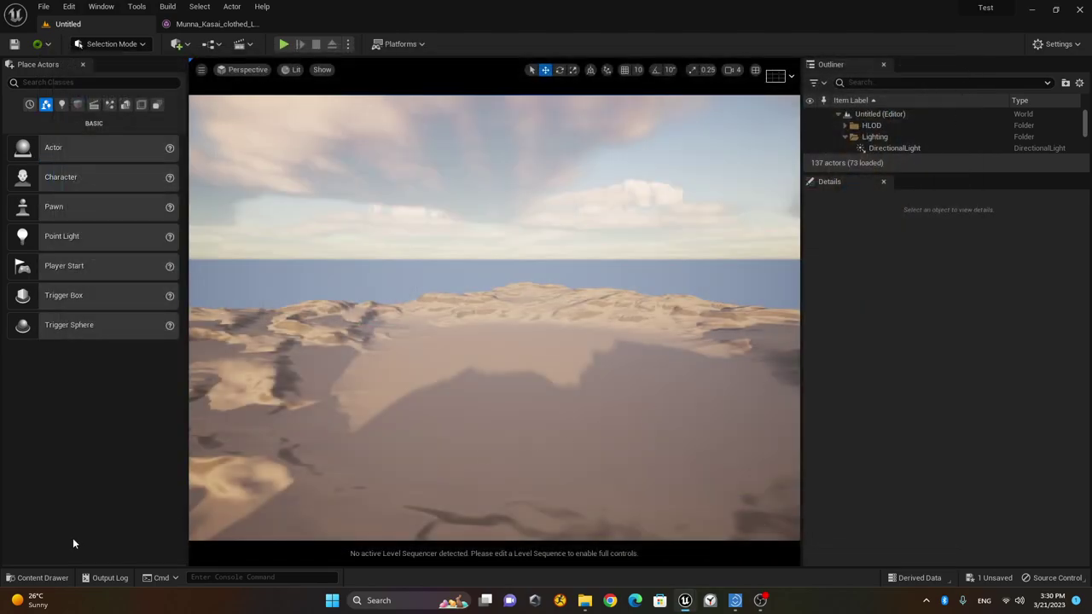
{"action": "left_click", "coordinate": [34, 578]}
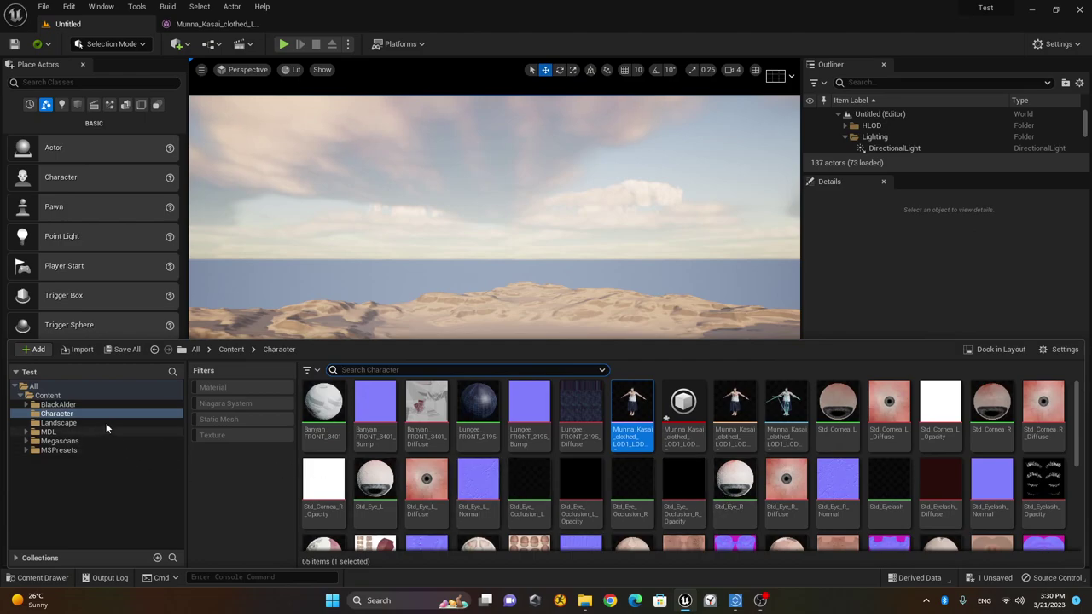